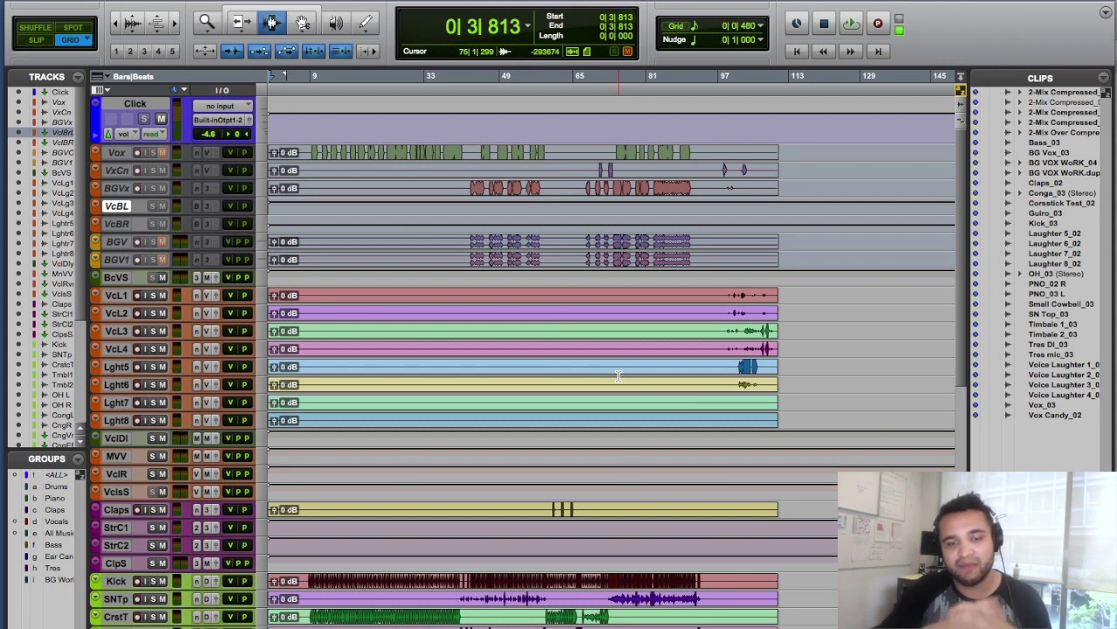
- Zoom in around bar 95 and make the laughter track waveforms taller
{"action": "left_click_drag", "start_coordinate": [720, 297], "coordinate": [714, 336]}
{"action": "left_click", "coordinate": [712, 298]}
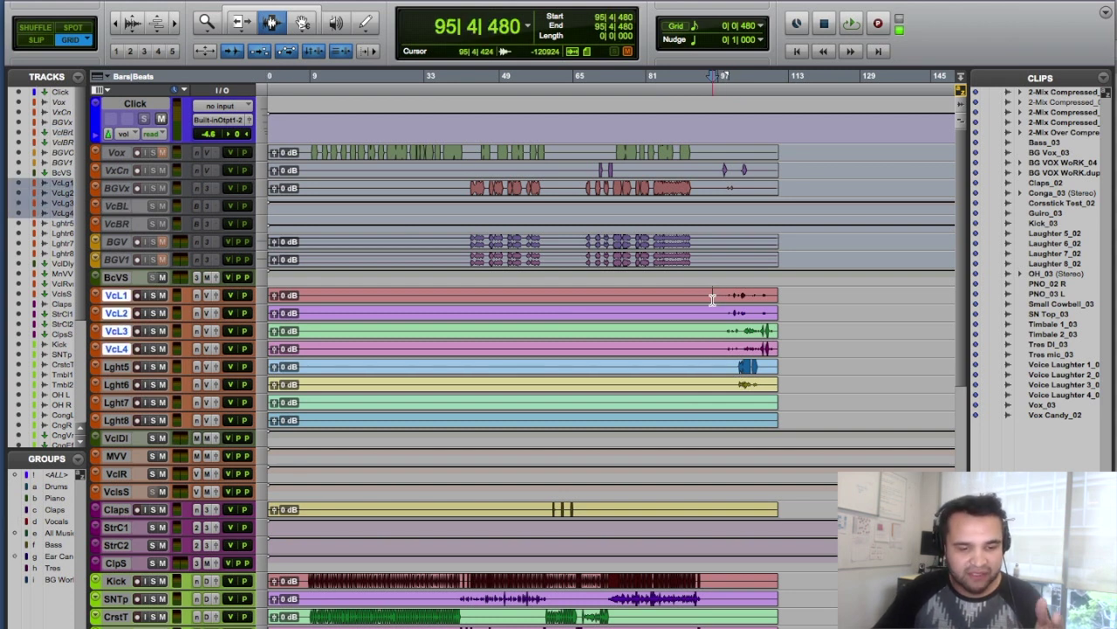
{"action": "key", "text": "super+bracketright"}
{"action": "key", "text": "super+bracketright"}
{"action": "key", "text": "super+bracketright"}
{"action": "key", "text": "super+bracketleft"}
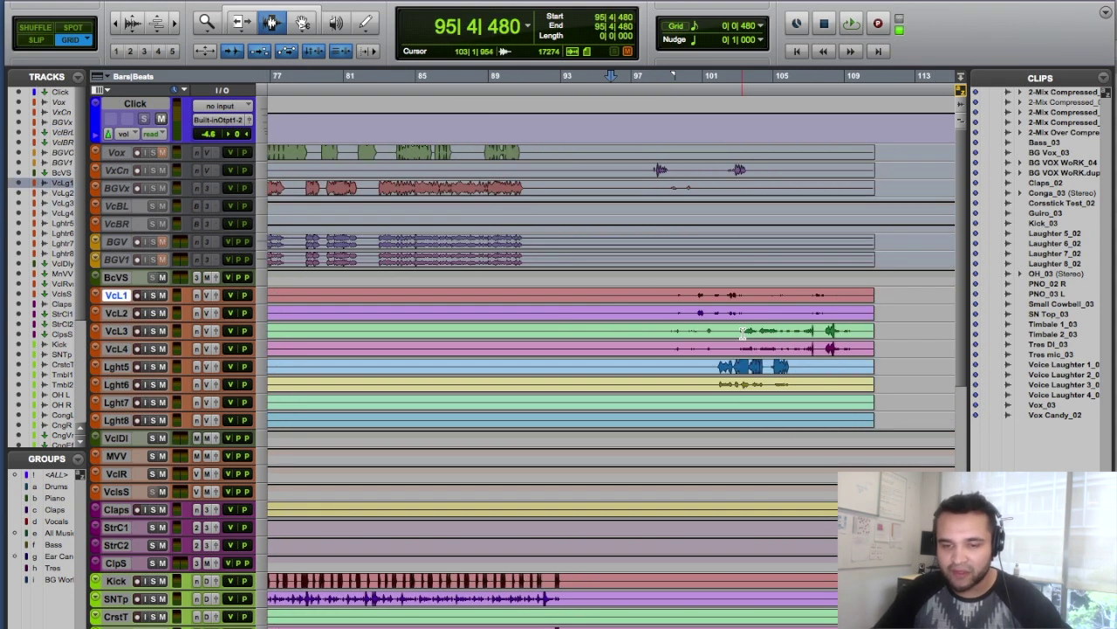
{"action": "key", "text": "super+alt+bracketright"}
{"action": "key", "text": "super+alt+bracketright"}
{"action": "key", "text": "super+alt+bracketright"}
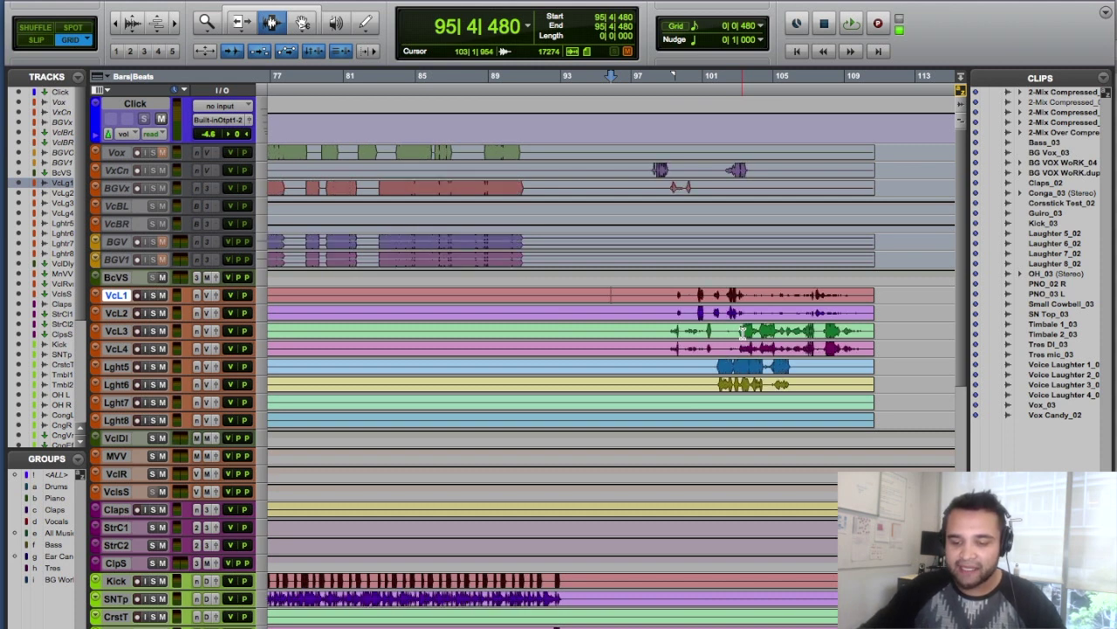
- Trim the VcL1 and VcL2 clips to start and end at the laugh
{"action": "left_click", "coordinate": [653, 305]}
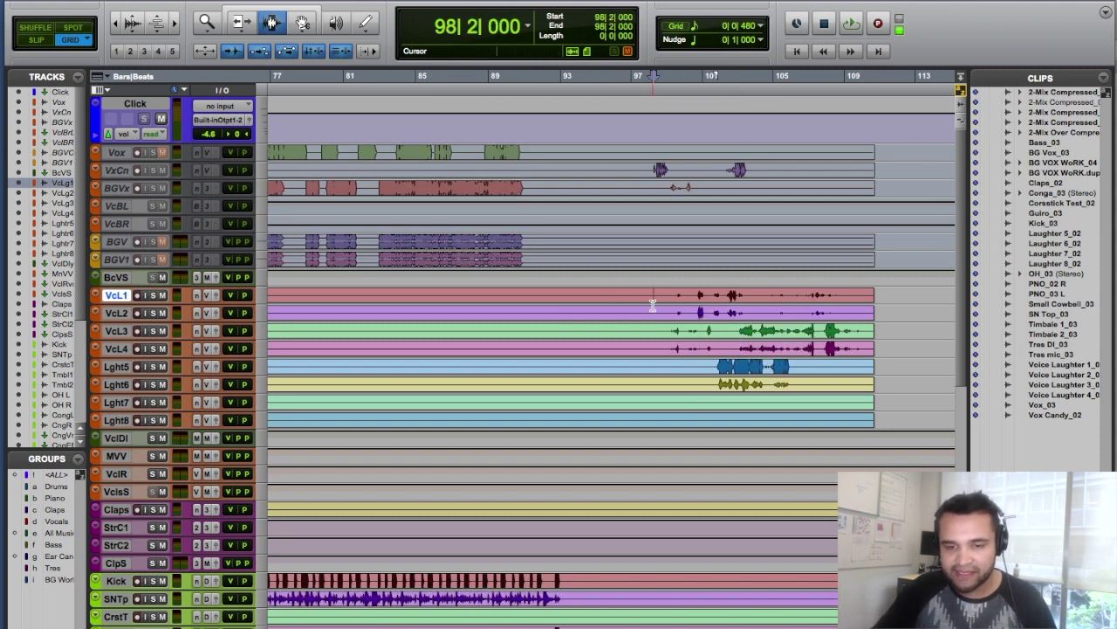
{"action": "key", "text": "shift+semicolon"}
{"action": "key", "text": "a"}
{"action": "left_click", "coordinate": [779, 297]}
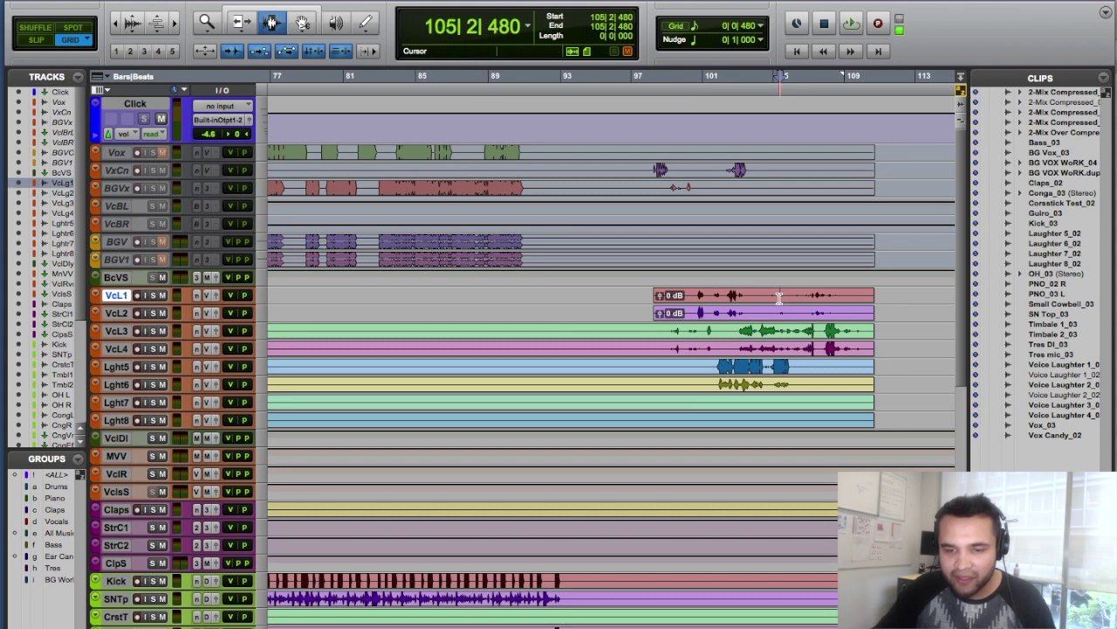
{"action": "key", "text": "shift+semicolon"}
{"action": "key", "text": "d"}
{"action": "key", "text": "ctrl+z"}
{"action": "key", "text": "d"}
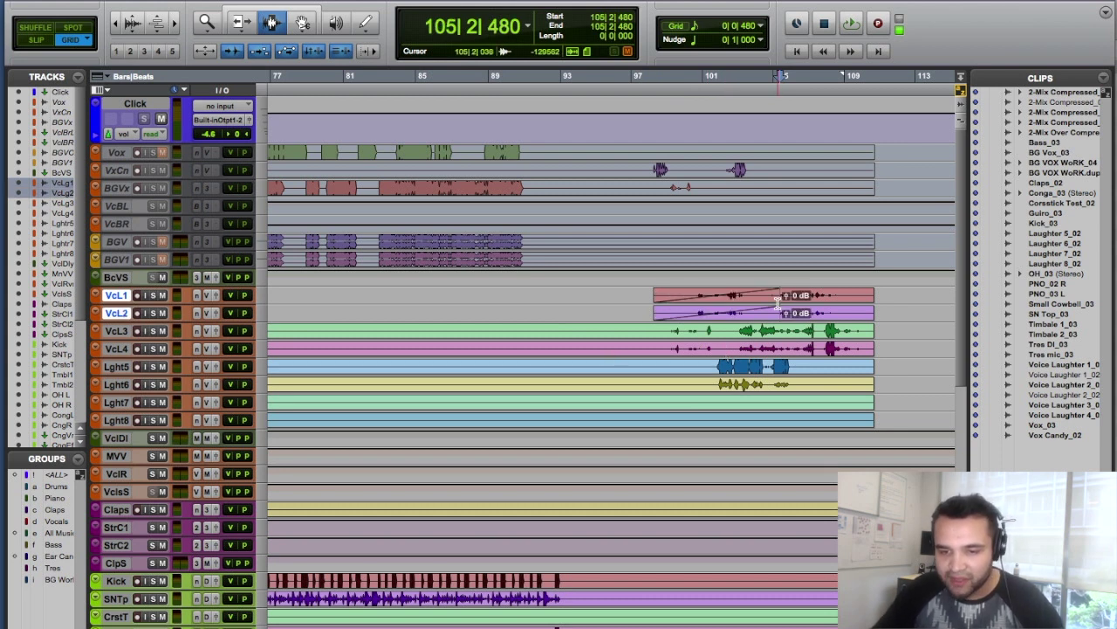
{"action": "key", "text": "ctrl+z"}
{"action": "key", "text": "s"}
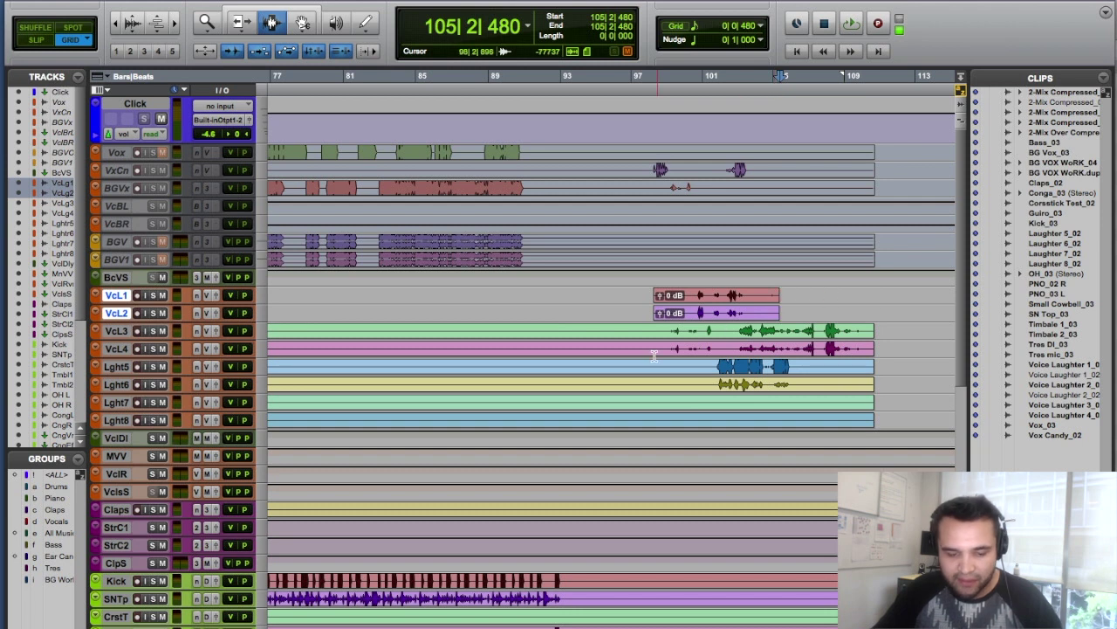
- Trim the VcL3 and VcL4 clip starts, split them at bar 102, and shorten their ends
{"action": "left_click", "coordinate": [659, 330]}
{"action": "left_click_drag", "start_coordinate": [658, 330], "coordinate": [658, 342]}
{"action": "key", "text": "a"}
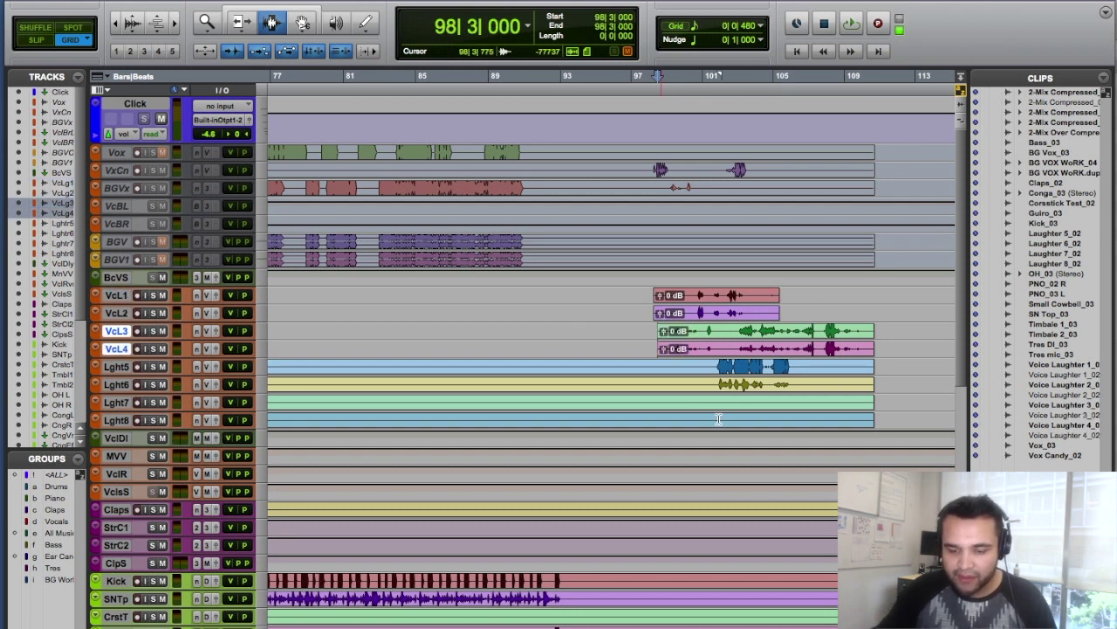
{"action": "left_click_drag", "start_coordinate": [728, 330], "coordinate": [728, 340]}
{"action": "key", "text": "b"}
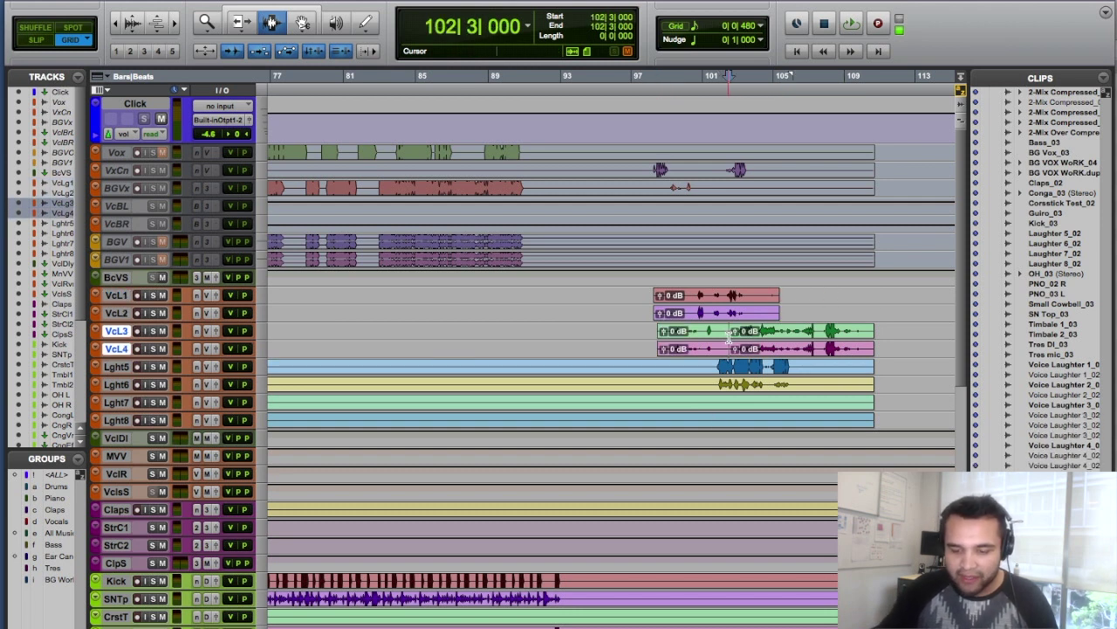
{"action": "left_click", "coordinate": [869, 338]}
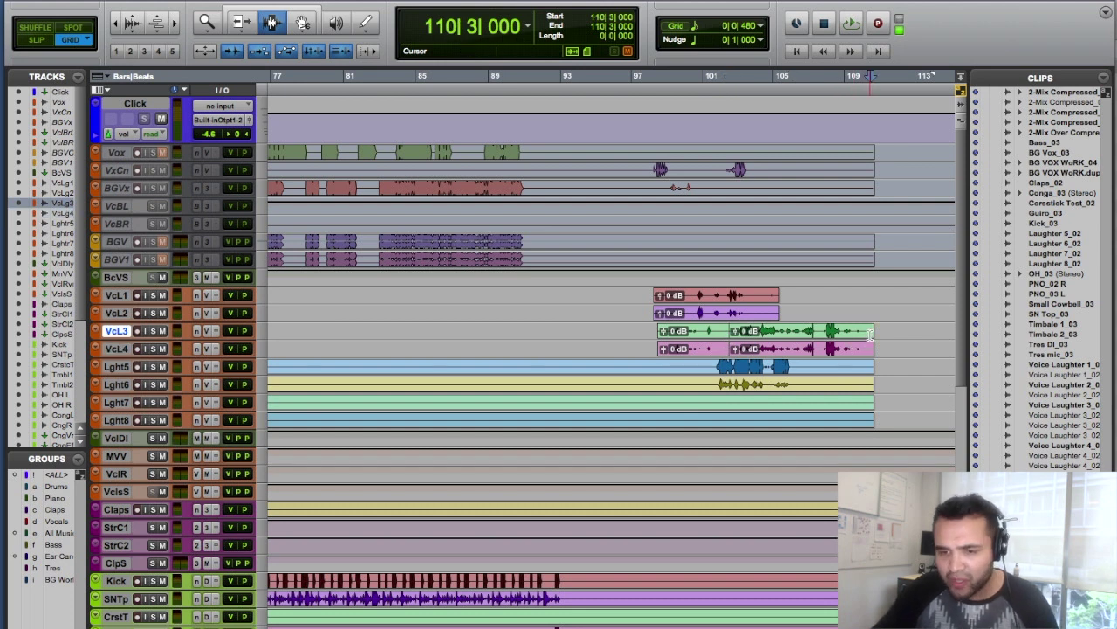
{"action": "left_click_drag", "start_coordinate": [873, 339], "coordinate": [869, 339]}
- Trim the Lght5 and Lght6 clips to start at the laugh and mark its end
{"action": "left_click", "coordinate": [704, 368]}
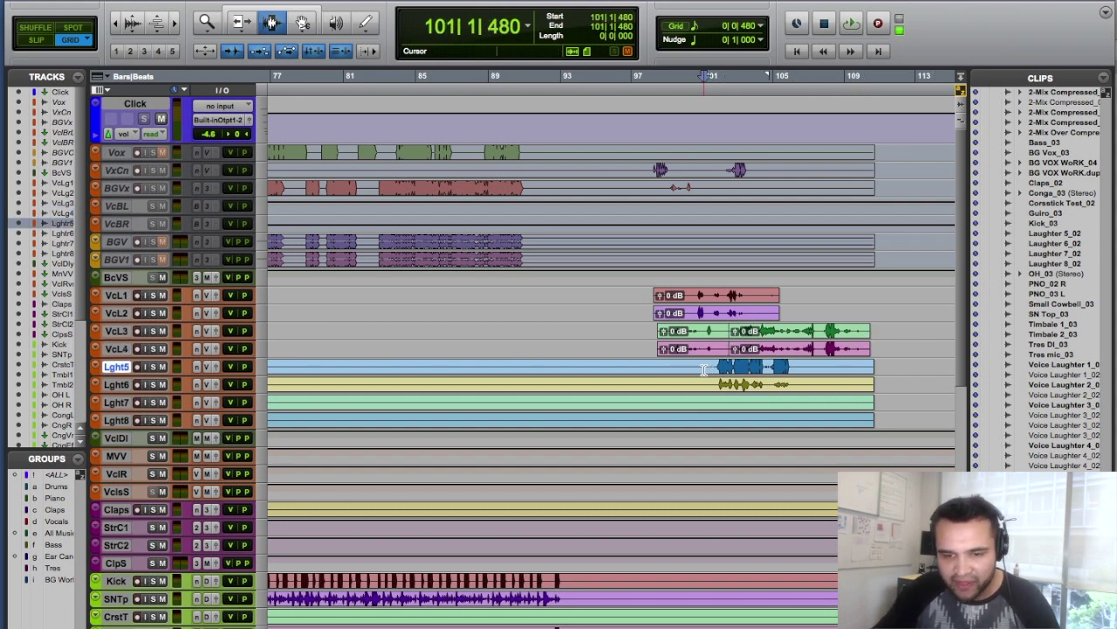
{"action": "key", "text": "shift+semicolon"}
{"action": "key", "text": "a"}
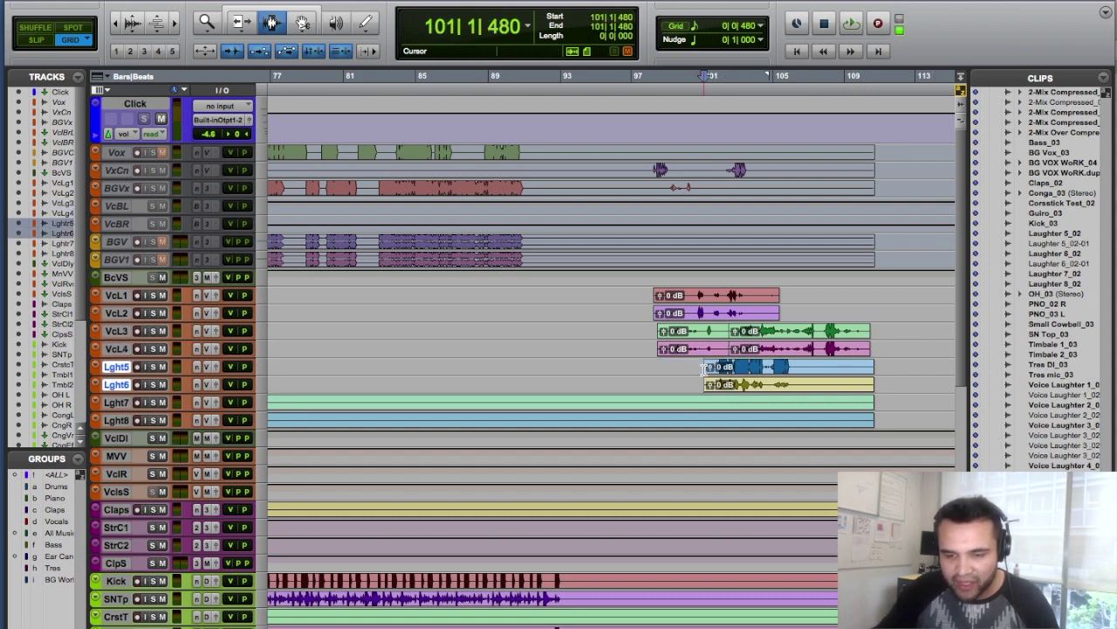
{"action": "left_click", "coordinate": [821, 367]}
{"action": "key", "text": "shift+semicolon"}
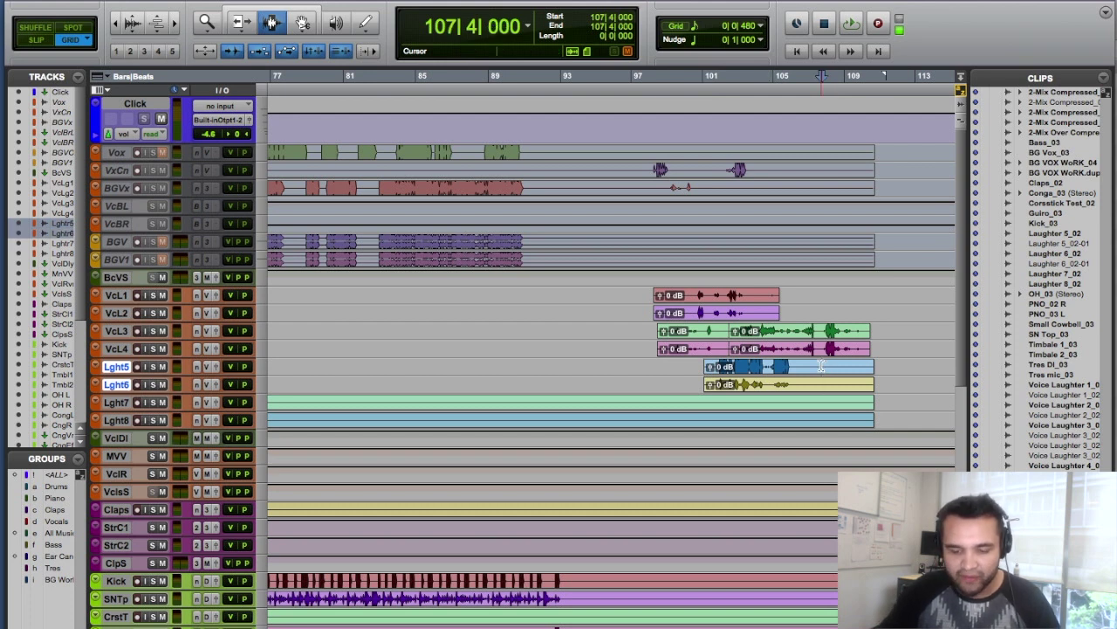
- Trim the Lght5/Lght6 ends, then copy the laugh clips to earlier bars 87 and 79
{"action": "key", "text": "s"}
{"action": "key", "text": "F8"}
{"action": "left_click", "coordinate": [765, 368]}
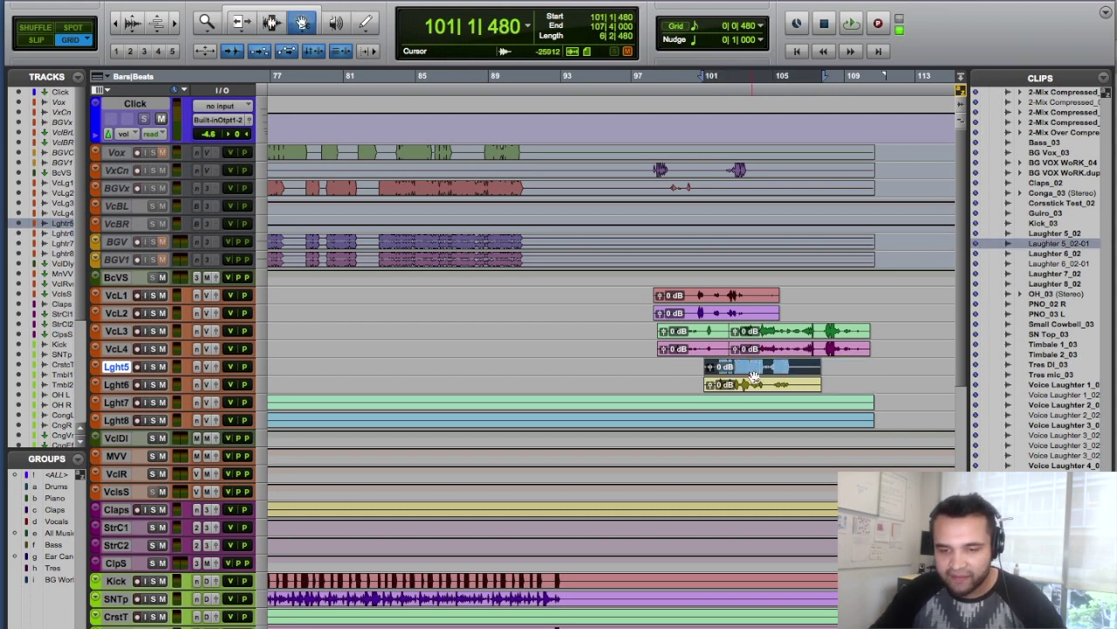
{"action": "key", "text": "shift+semicolon"}
{"action": "left_click_drag", "start_coordinate": [764, 368], "coordinate": [520, 368]}
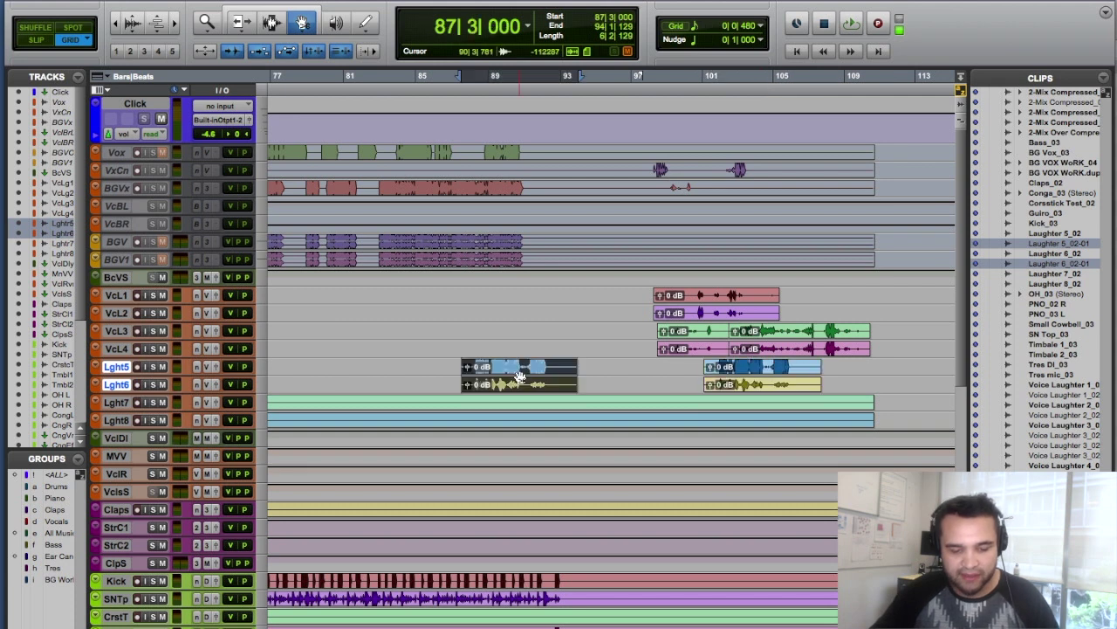
{"action": "left_click_drag", "start_coordinate": [369, 370], "coordinate": [369, 369]}
{"action": "key", "text": "super+bracketleft"}
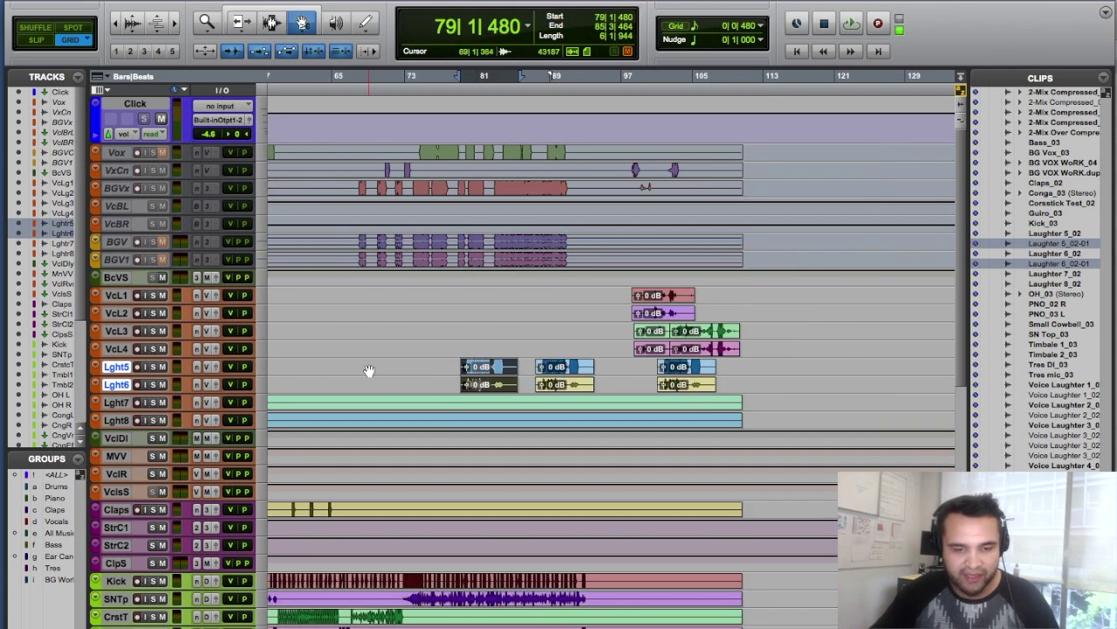
{"action": "left_click_drag", "start_coordinate": [476, 367], "coordinate": [522, 303]}
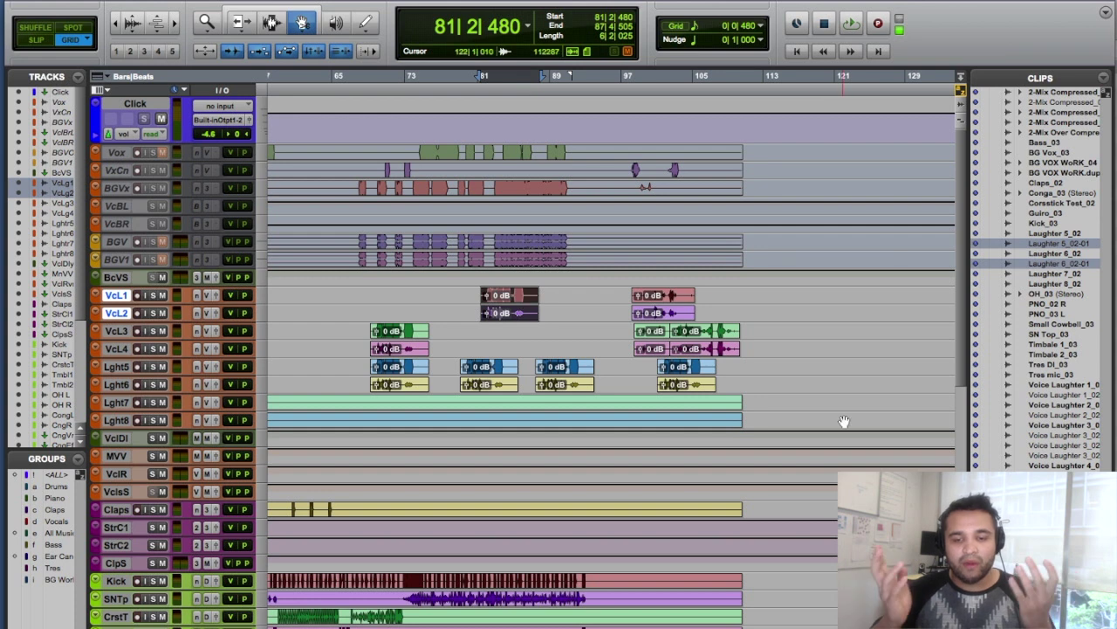
- Select the VcL1–Lght6 tracks from bar 112 back to session start and consolidate
{"action": "key", "text": "F6"}
{"action": "left_click_drag", "start_coordinate": [756, 290], "coordinate": [699, 384]}
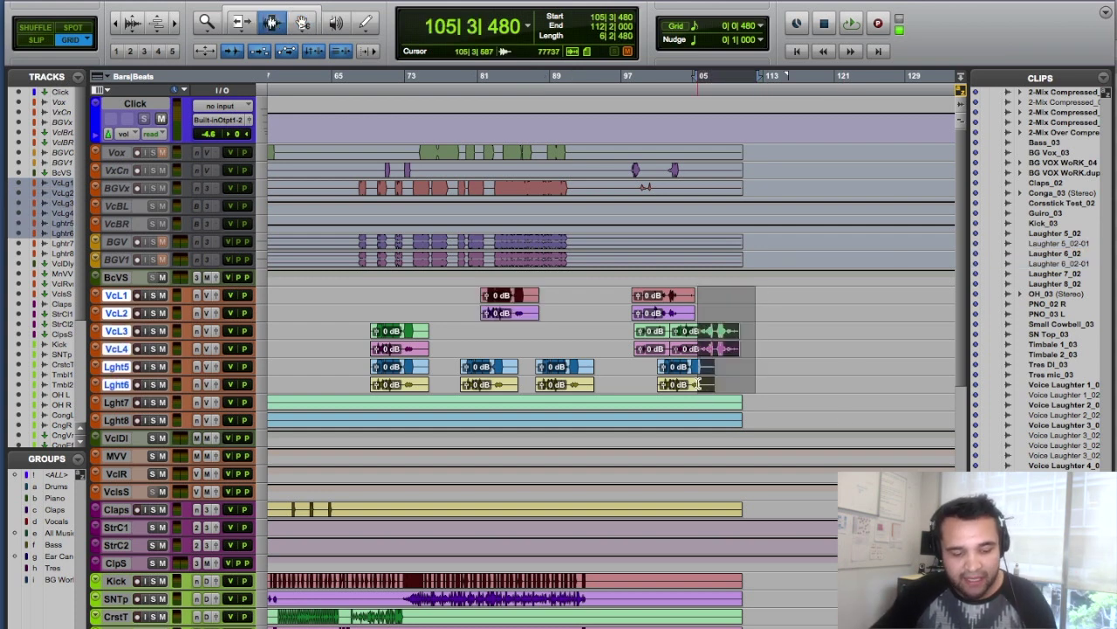
{"action": "key", "text": "shift+Return"}
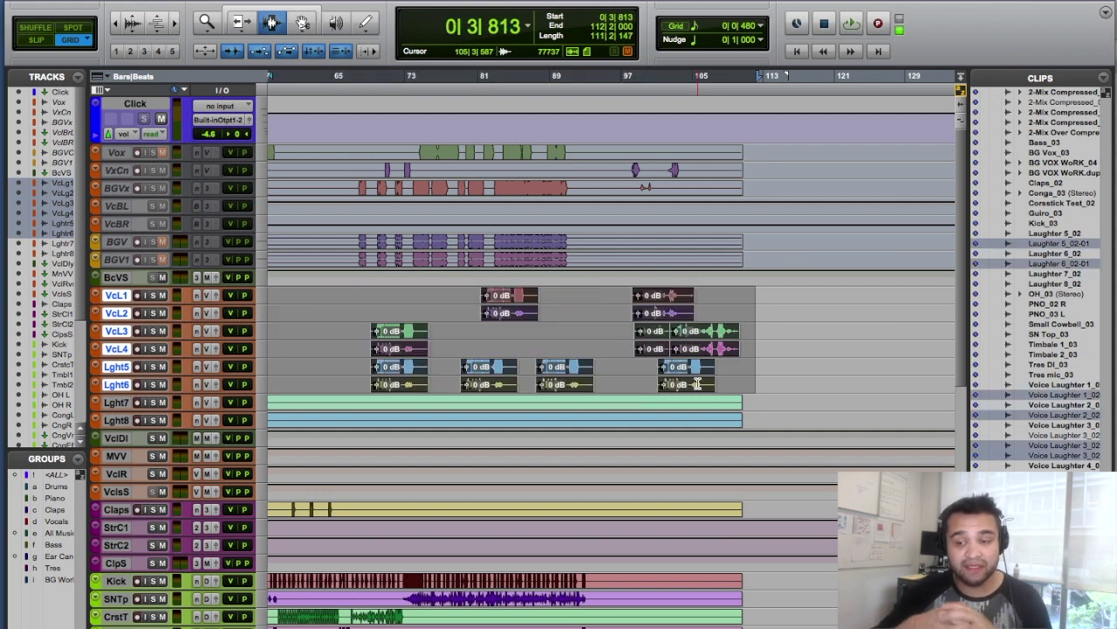
{"action": "key", "text": "r"}
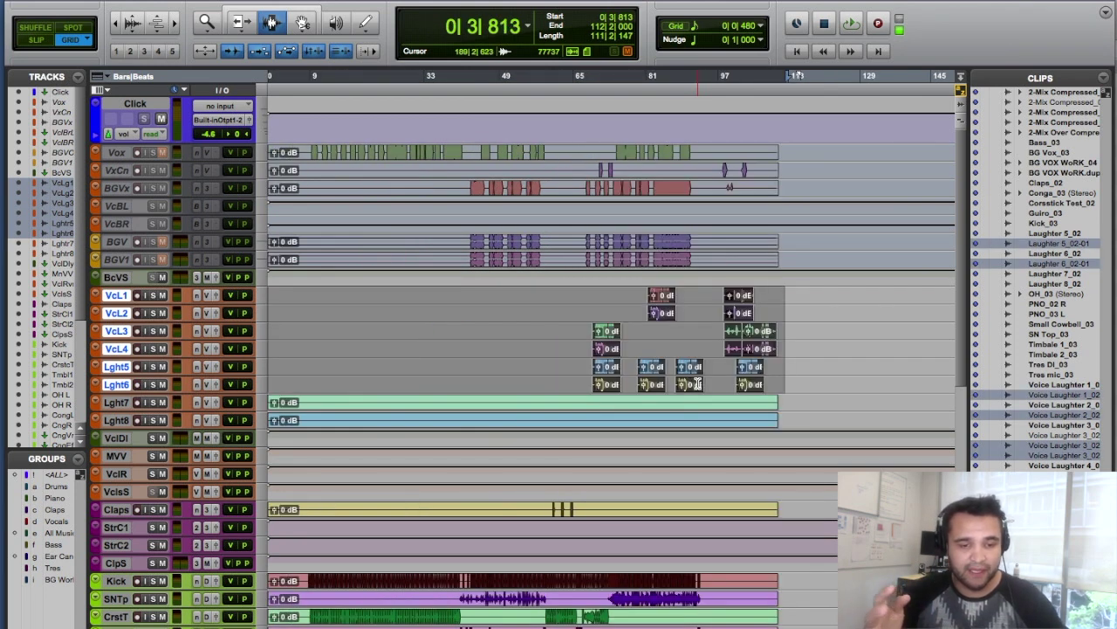
{"action": "key", "text": "r"}
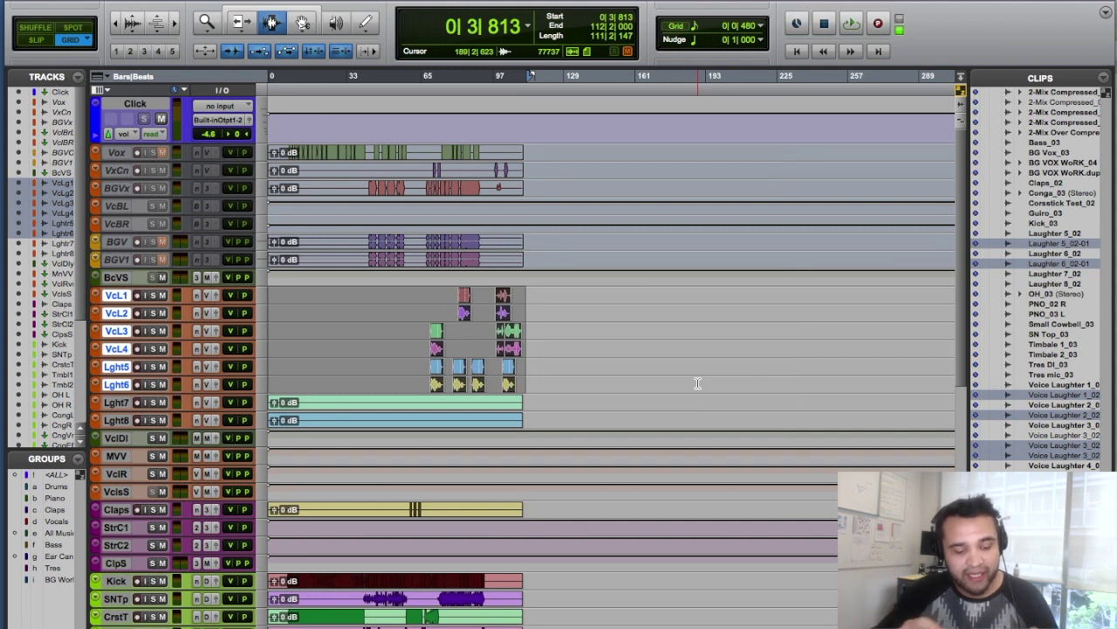
{"action": "key", "text": "alt+shift+3"}
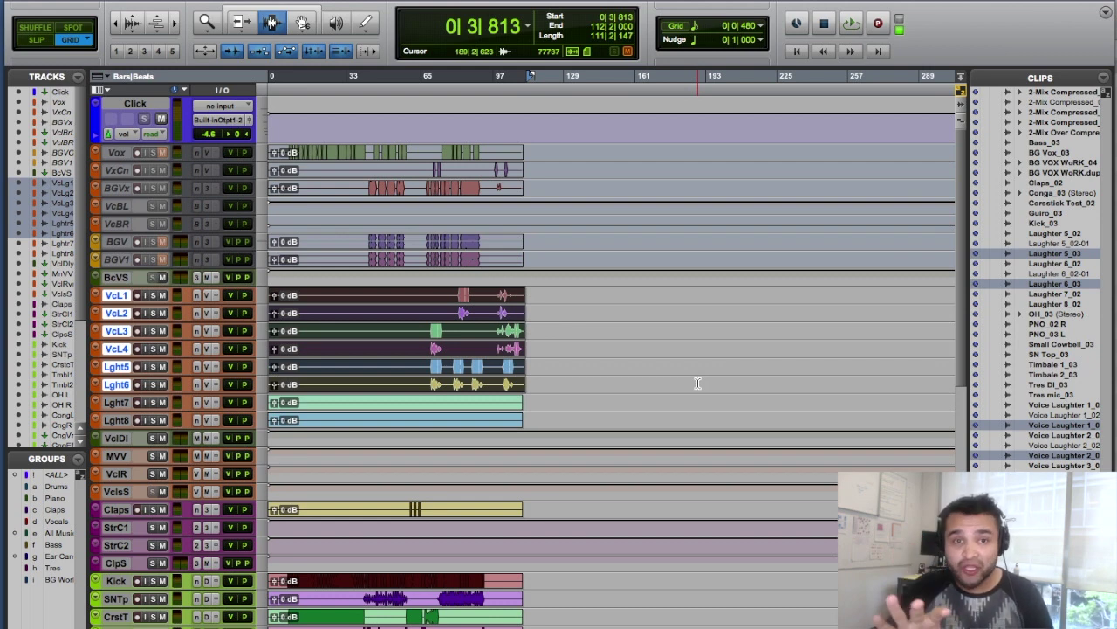
- Undo the consolidation, the clip copies, and the Lght and VcL trims
{"action": "key", "text": "super+u"}
{"action": "key", "text": "Delete"}
{"action": "key", "text": "Delete"}
{"action": "key", "text": "Delete"}
{"action": "key", "text": "super+z"}
{"action": "key", "text": "super+z"}
{"action": "key", "text": "super+z"}
{"action": "key", "text": "super+z"}
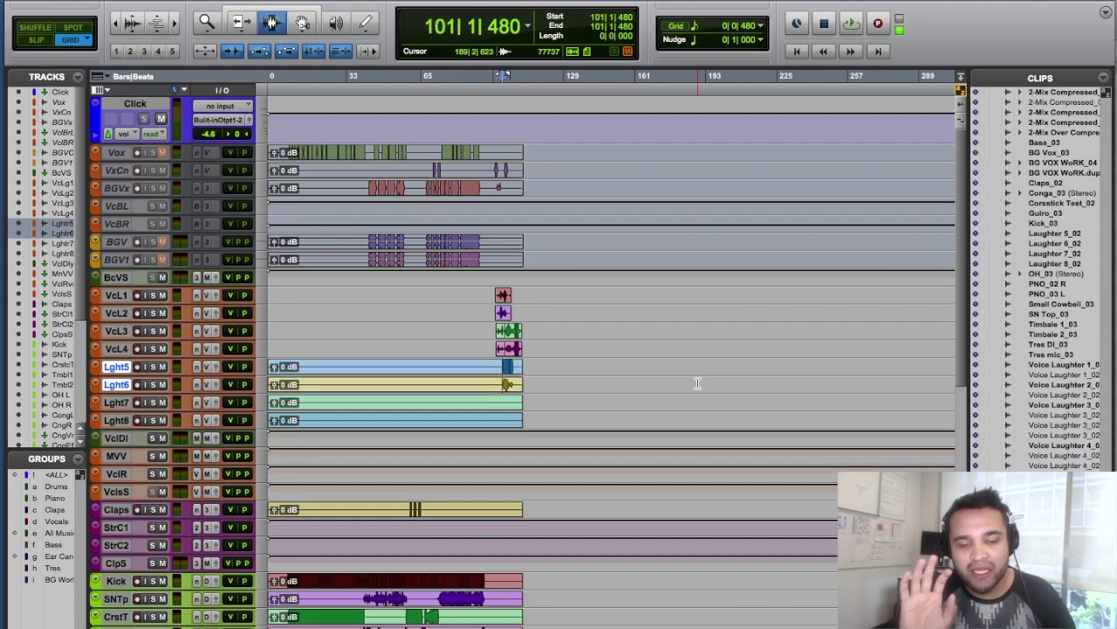
{"action": "key", "text": "super+z"}
{"action": "key", "text": "super+z"}
{"action": "key", "text": "super+z"}
{"action": "key", "text": "super+z"}
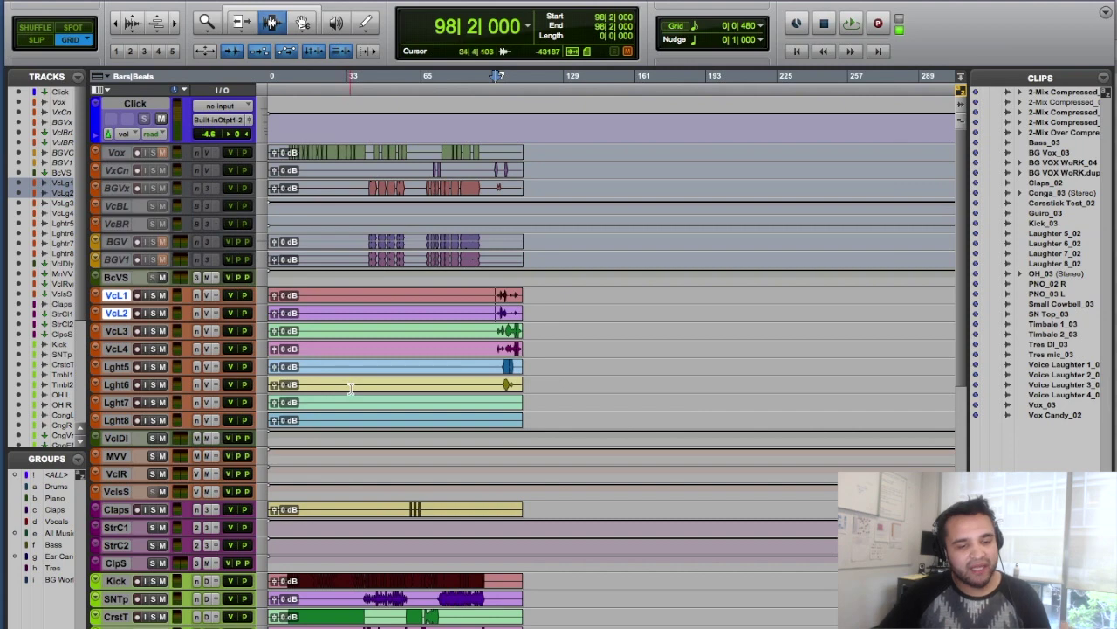
- Scroll down to the Kick, Bass, PNO, MxBs and 2MxOvrCmp tracks
{"action": "scroll", "coordinate": [350, 389], "scroll_direction": "down", "scroll_amount": 4}
{"action": "scroll", "coordinate": [350, 389], "scroll_direction": "up", "scroll_amount": 4}
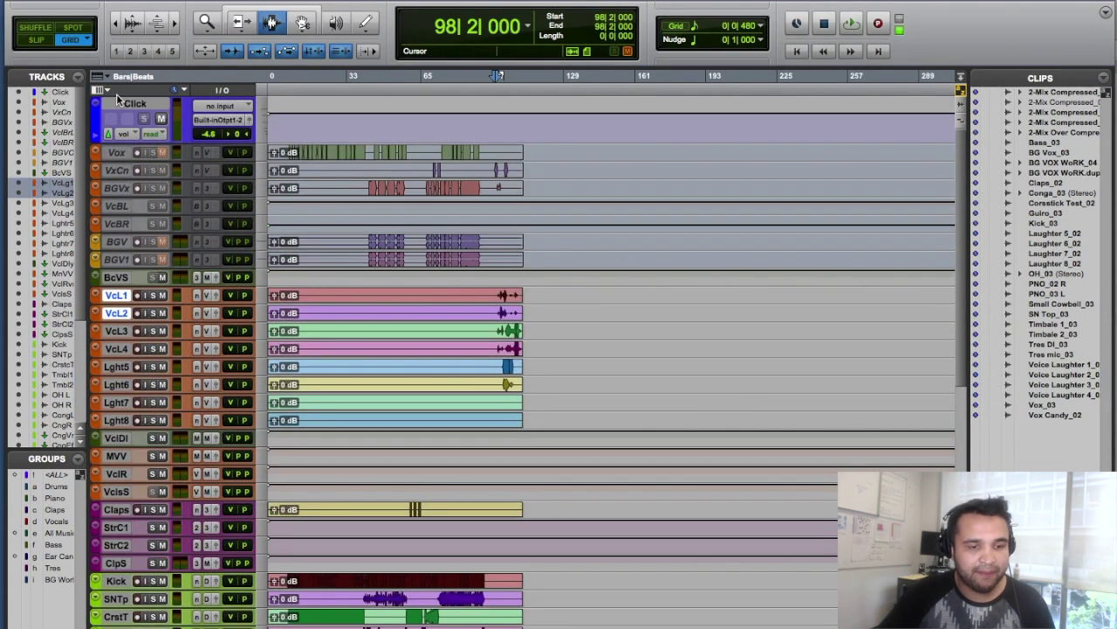
{"action": "scroll", "coordinate": [396, 238], "scroll_direction": "down", "scroll_amount": 2}
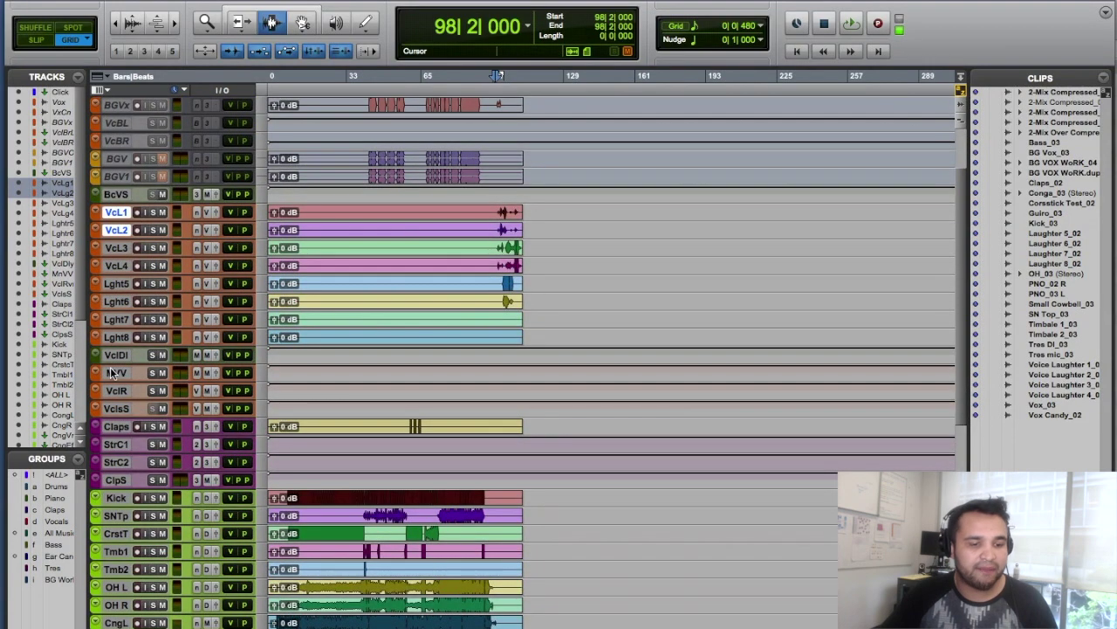
{"action": "scroll", "coordinate": [193, 305], "scroll_direction": "down", "scroll_amount": 4}
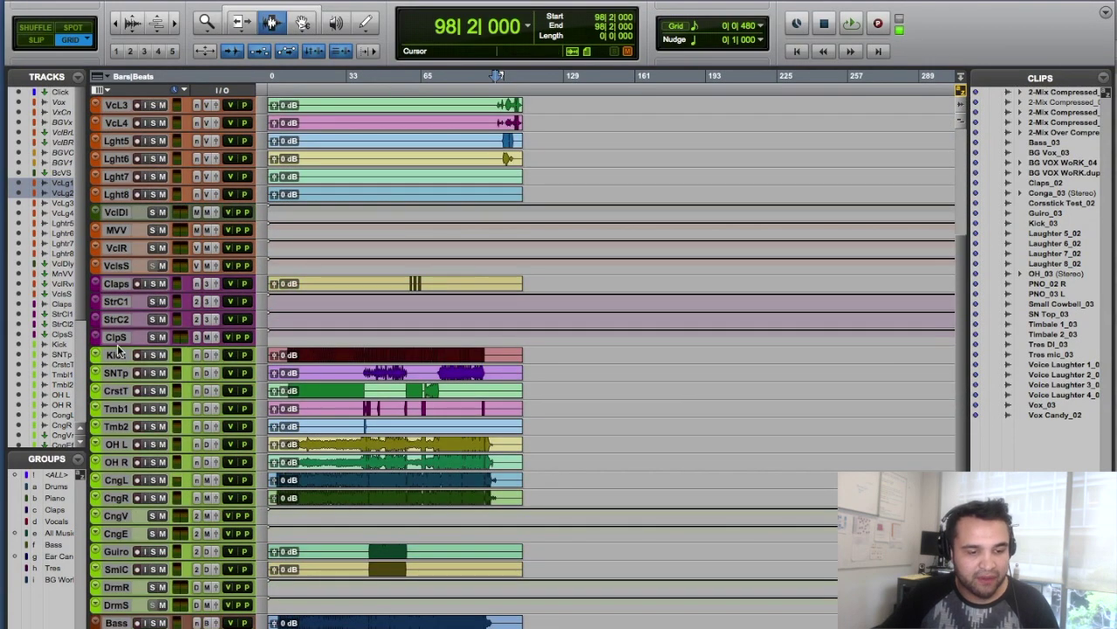
{"action": "scroll", "coordinate": [264, 450], "scroll_direction": "down", "scroll_amount": 3}
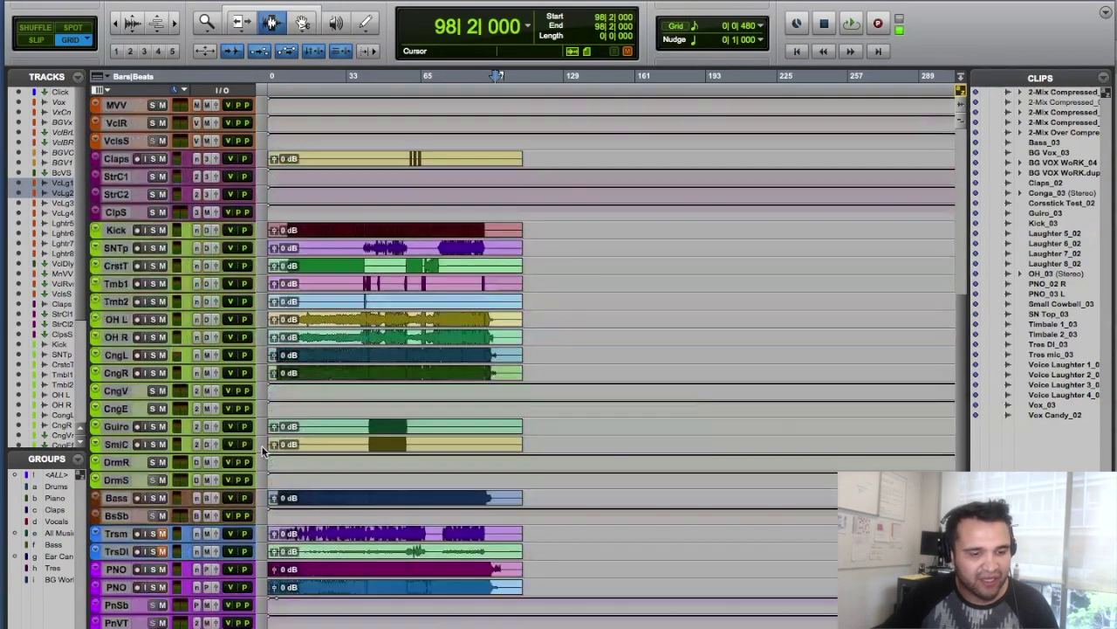
{"action": "scroll", "coordinate": [265, 450], "scroll_direction": "down", "scroll_amount": 2}
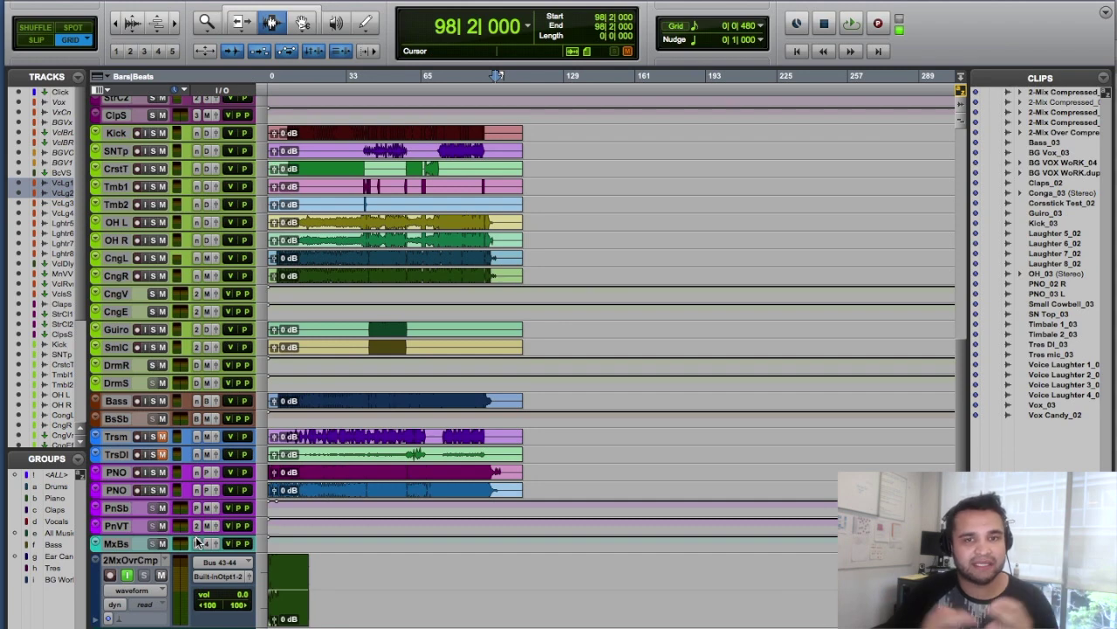
- Return to session start, audition the laughter tracks, and select VcL1 through Lght8
{"action": "key", "text": "super+bracketright"}
{"action": "key", "text": "Home"}
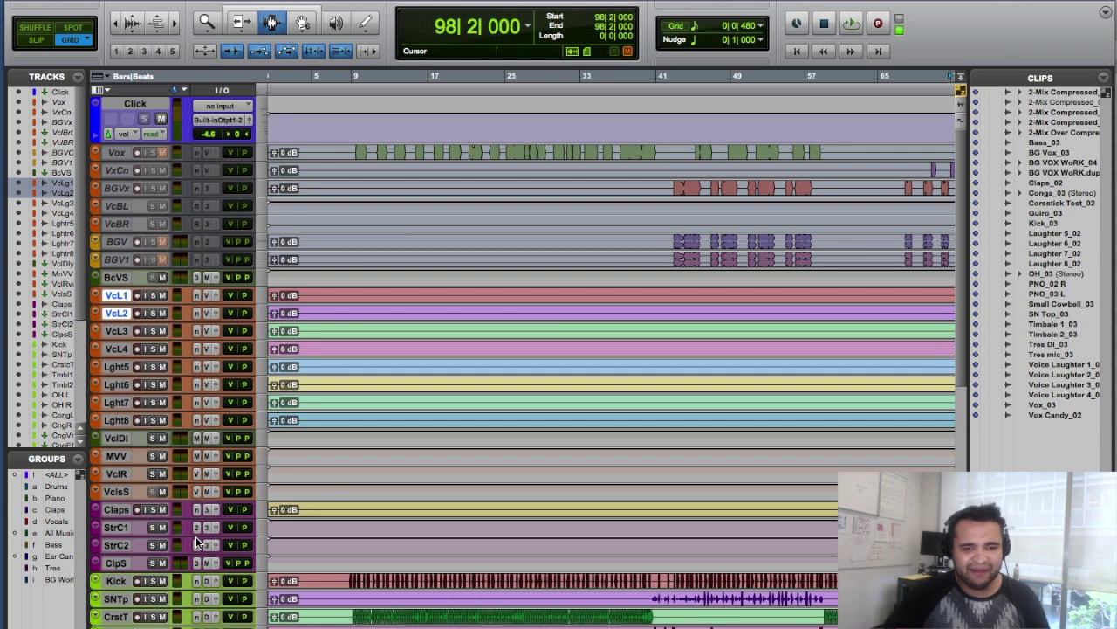
{"action": "key", "text": "super+bracketleft"}
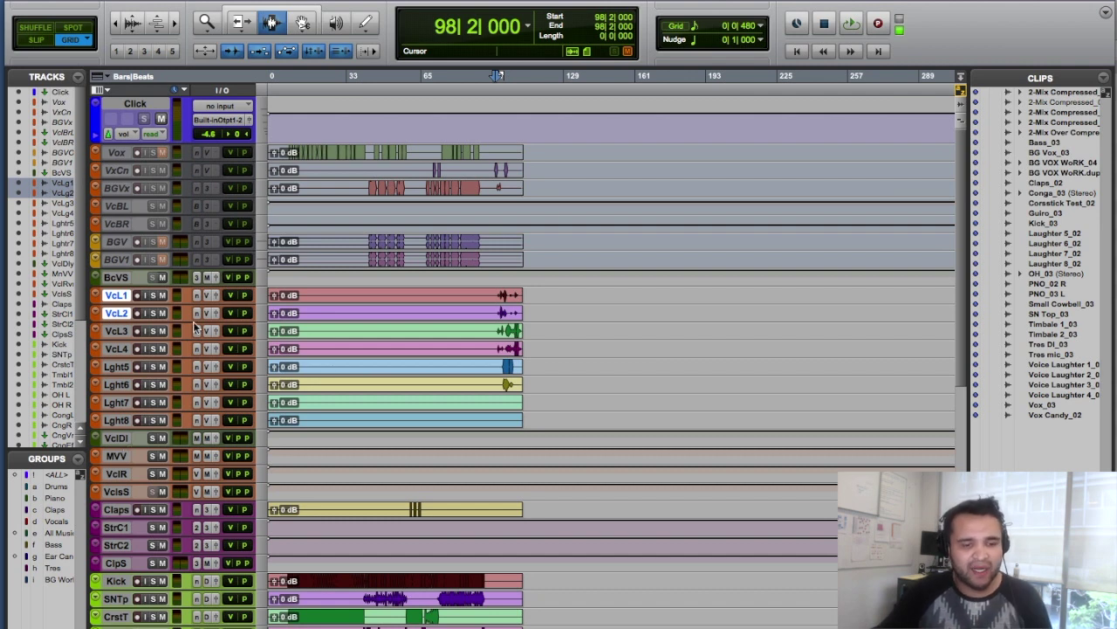
{"action": "key", "text": "space"}
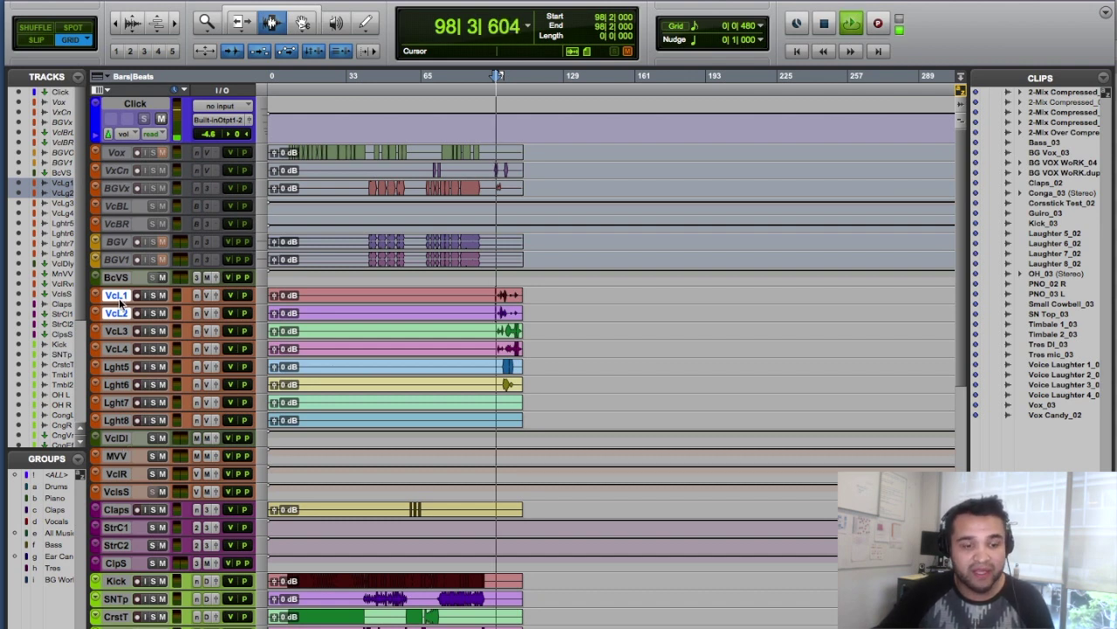
{"action": "key", "text": "space"}
{"action": "left_click", "coordinate": [119, 298]}
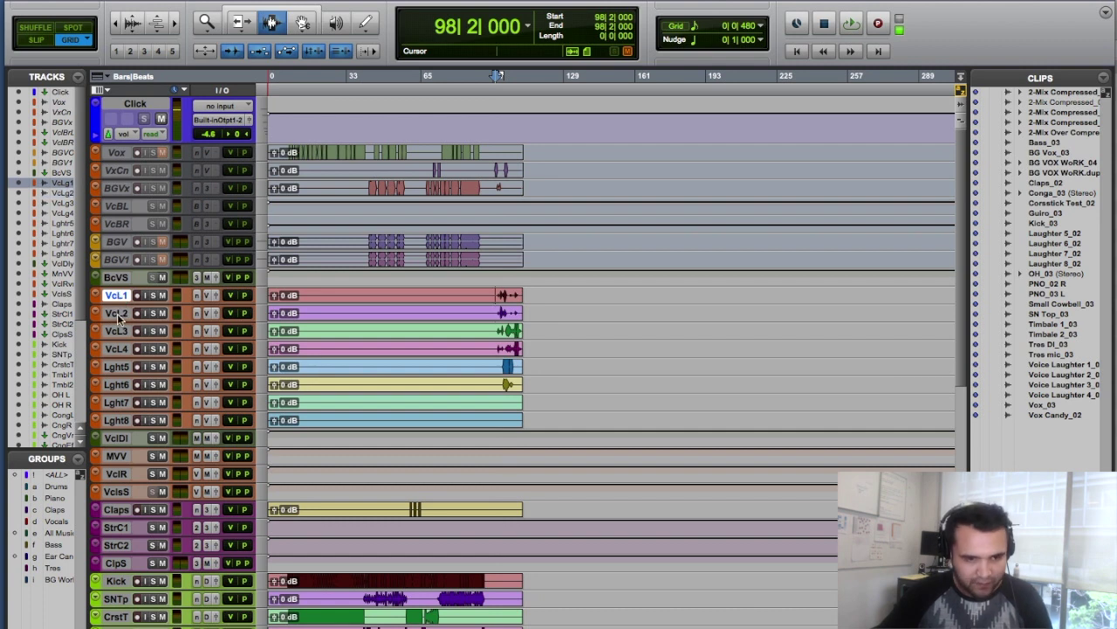
{"action": "left_click", "coordinate": [124, 422], "text": "shift"}
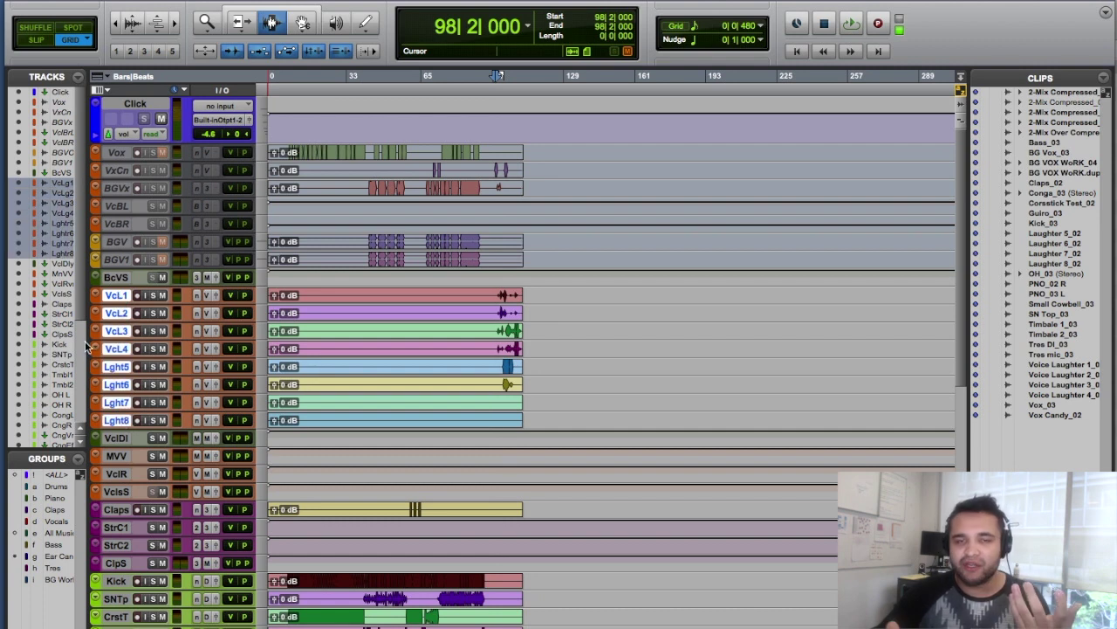
- Make all tracks taller and open the Color Palette
{"action": "key", "text": "ctrl+alt+Up"}
{"action": "scroll", "coordinate": [196, 347], "scroll_direction": "down", "scroll_amount": 4}
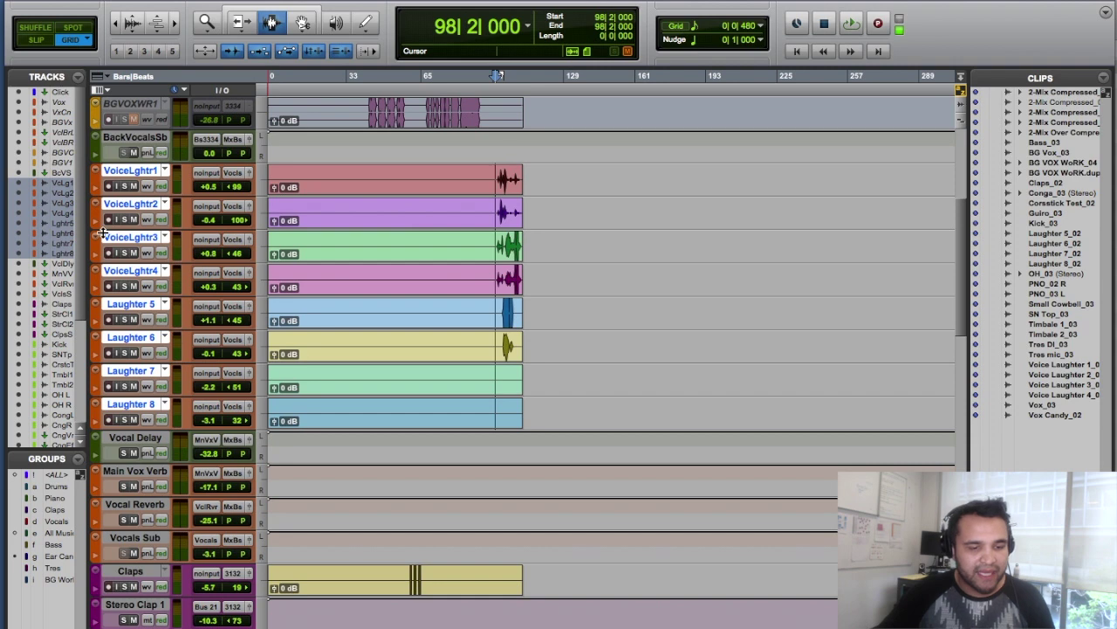
{"action": "double_click", "coordinate": [98, 188]}
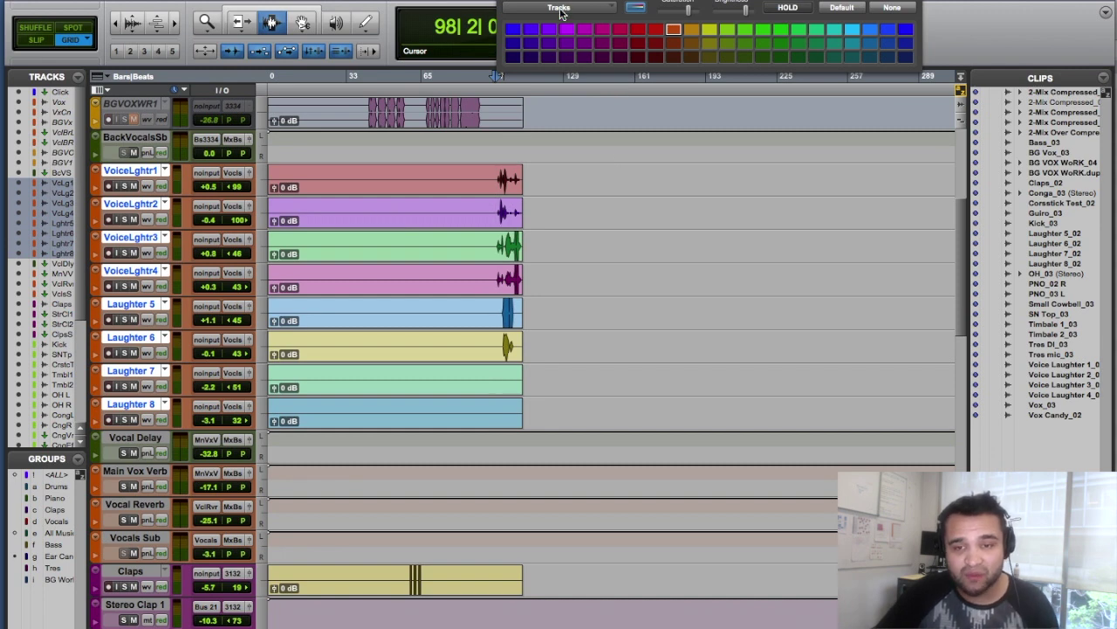
- Select all eight laughter clips, VoiceLghtr1 through Laughter 8
{"action": "key", "text": "F8"}
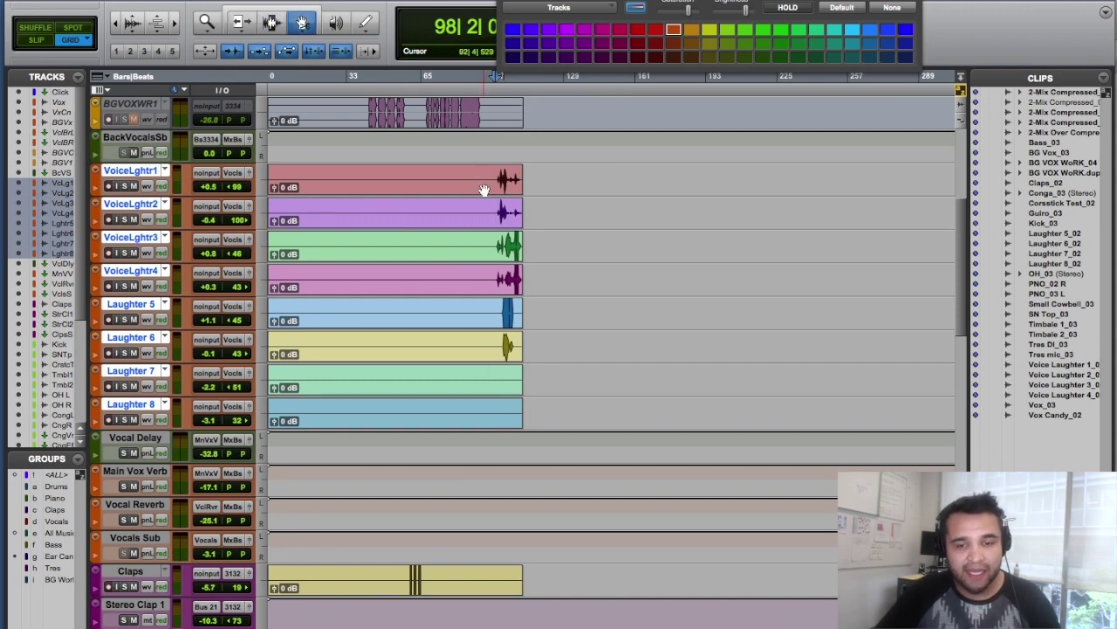
{"action": "left_click", "coordinate": [485, 189]}
{"action": "left_click", "coordinate": [469, 411], "text": "shift"}
{"action": "left_click", "coordinate": [472, 397], "text": "shift"}
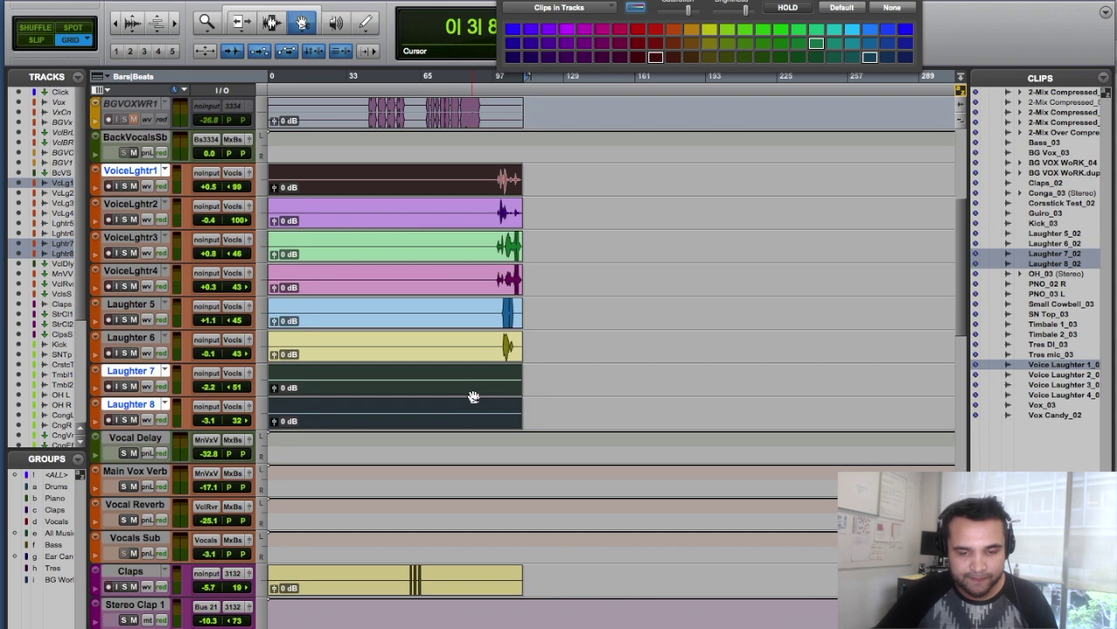
{"action": "left_click", "coordinate": [462, 325], "text": "shift"}
{"action": "left_click", "coordinate": [461, 342], "text": "shift"}
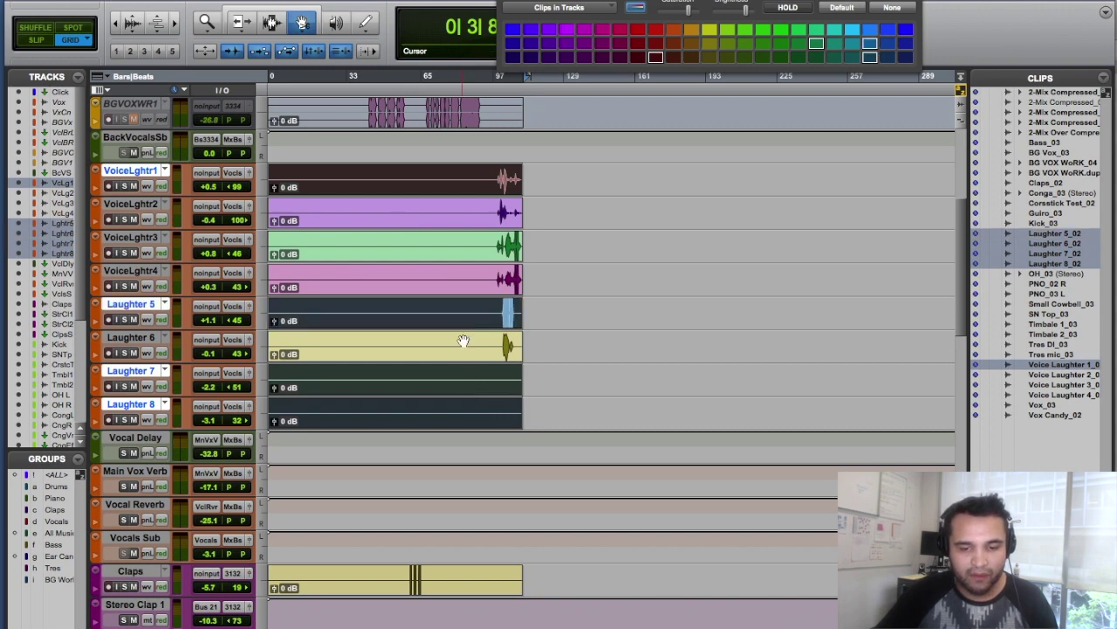
{"action": "left_click", "coordinate": [462, 284], "text": "shift"}
{"action": "left_click", "coordinate": [451, 236], "text": "shift"}
{"action": "left_click", "coordinate": [445, 217], "text": "shift"}
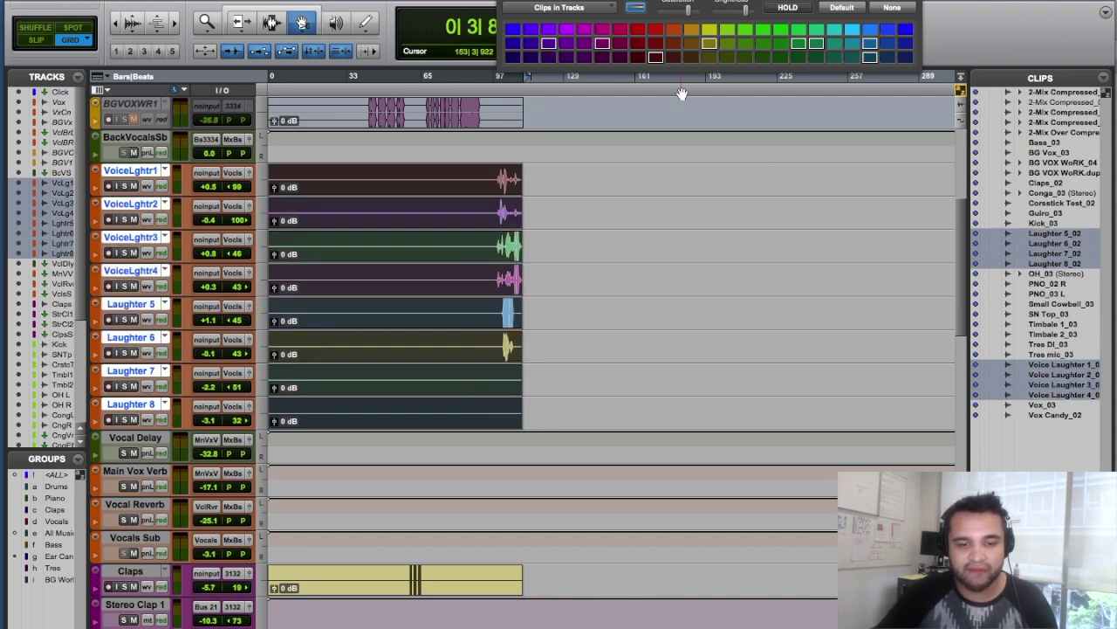
- Set the palette target to Clips in Tracks and colour the clips salmon orange
{"action": "left_click", "coordinate": [565, 7]}
{"action": "left_click", "coordinate": [565, 7]}
{"action": "left_click", "coordinate": [565, 7]}
{"action": "left_click", "coordinate": [564, 20]}
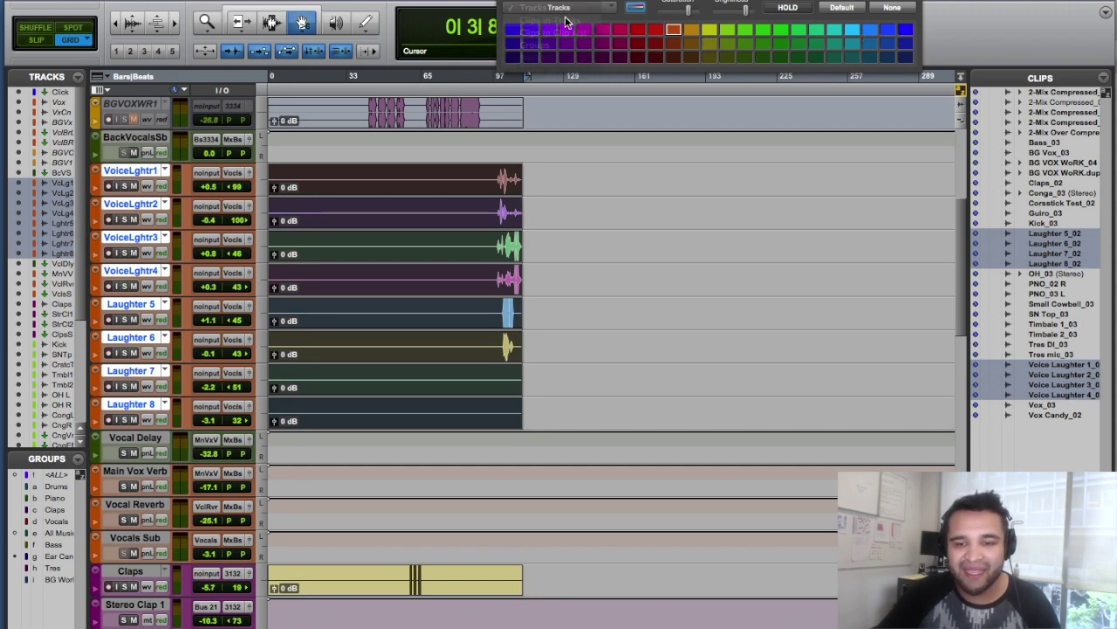
{"action": "left_click", "coordinate": [674, 30]}
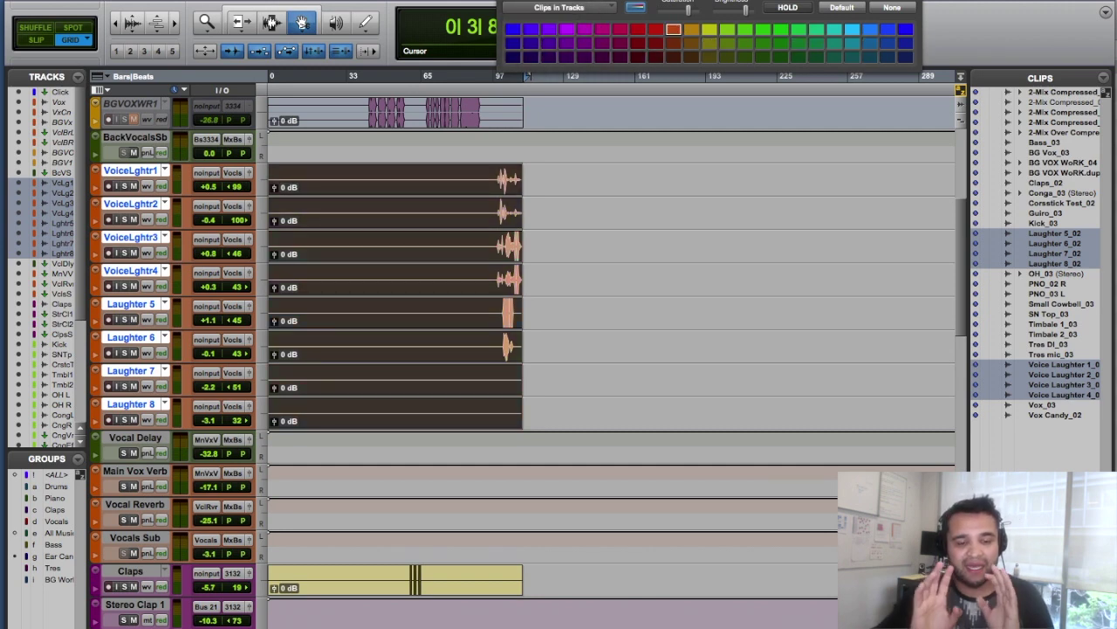
{"action": "left_click", "coordinate": [488, 0]}
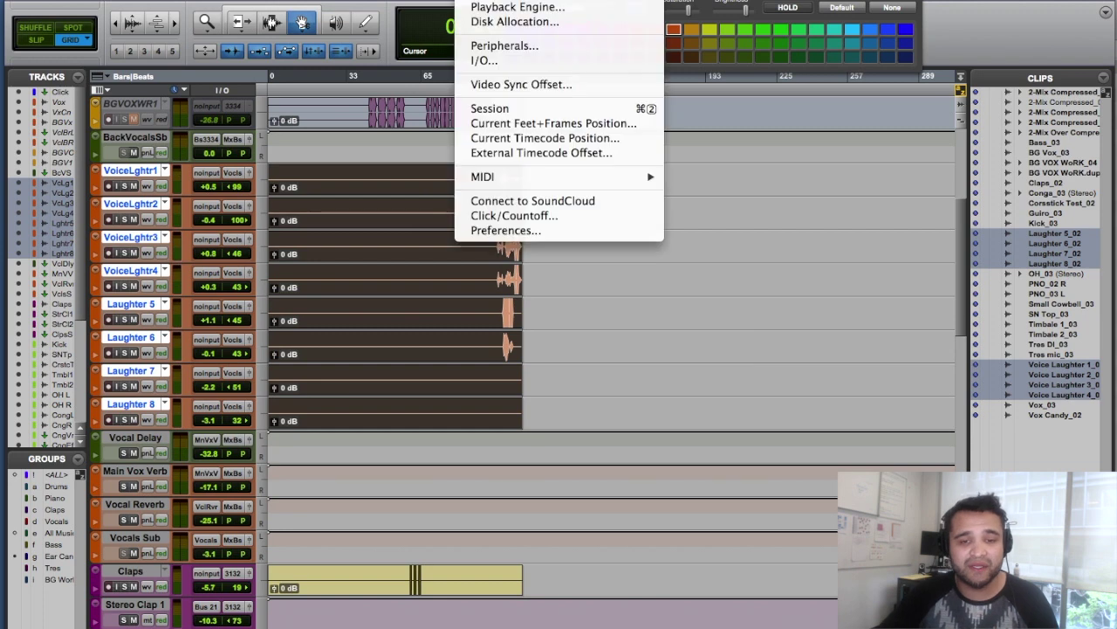
- Set Default Clip Color Coding to Track Color in the Display preferences
{"action": "left_click", "coordinate": [506, 230]}
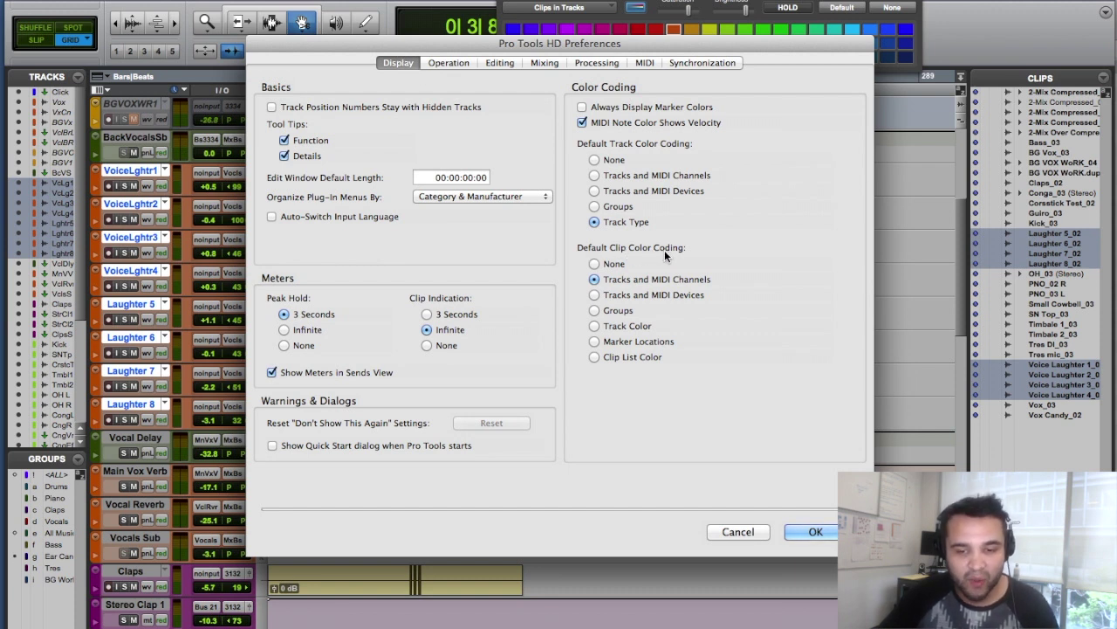
{"action": "left_click", "coordinate": [606, 327]}
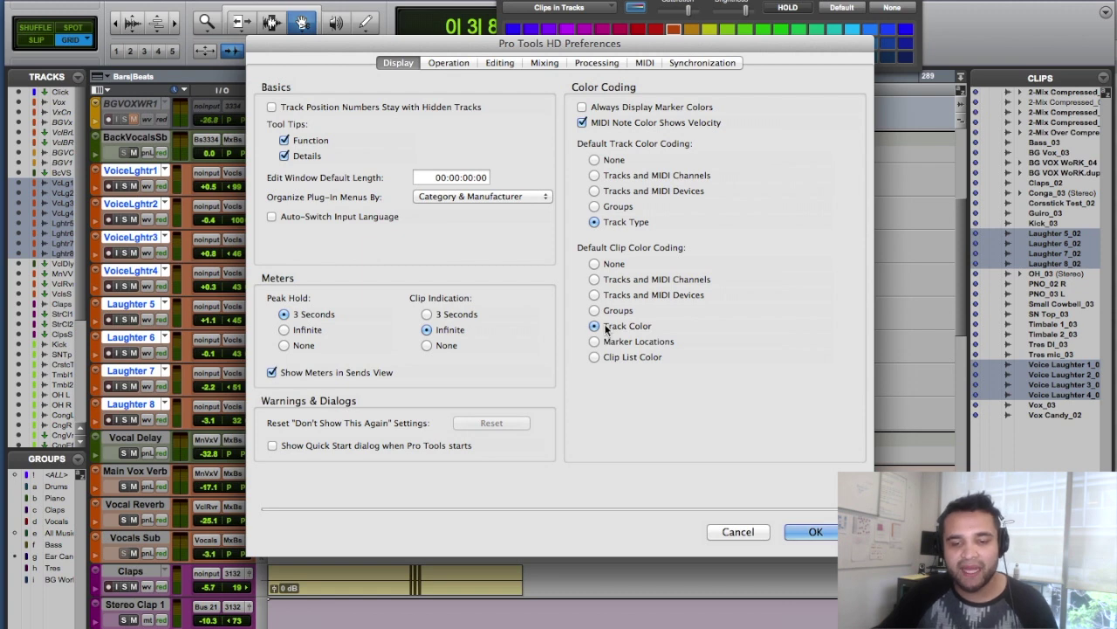
{"action": "key", "text": "Return"}
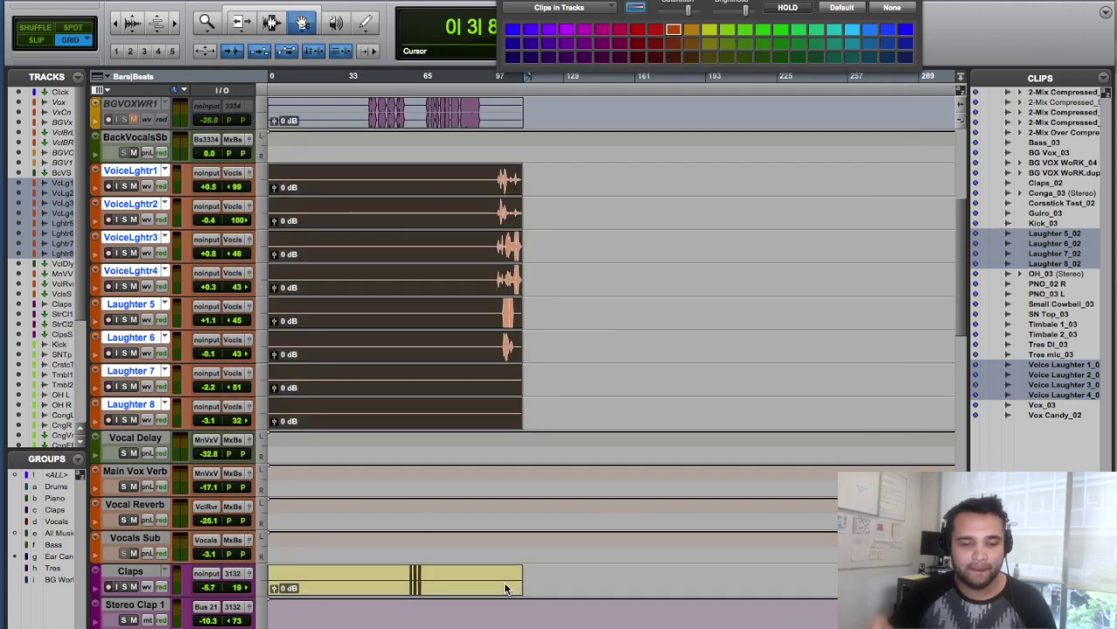
- Deselect the clips with the Selector and shrink all tracks to compact height
{"action": "scroll", "coordinate": [504, 587], "scroll_direction": "down", "scroll_amount": 10}
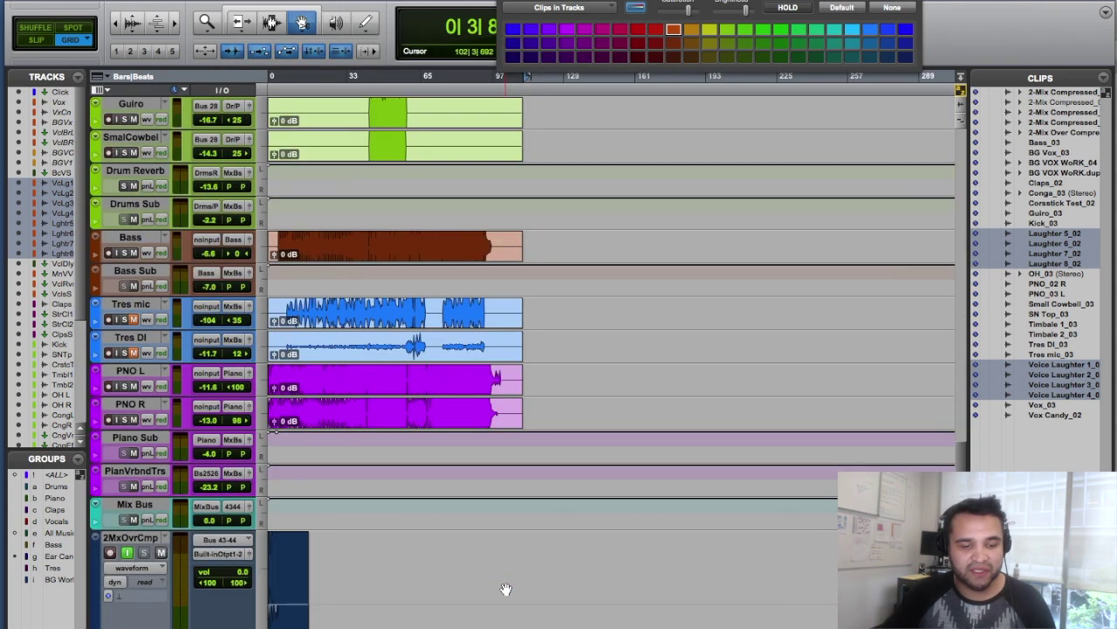
{"action": "scroll", "coordinate": [506, 589], "scroll_direction": "up", "scroll_amount": 10}
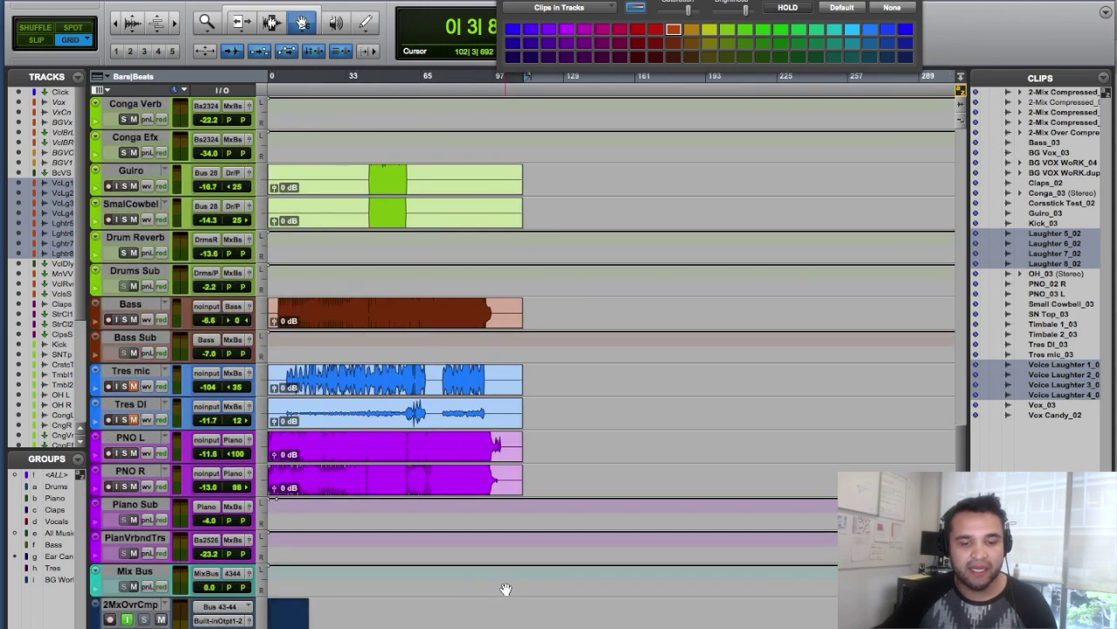
{"action": "scroll", "coordinate": [506, 588], "scroll_direction": "up", "scroll_amount": 10}
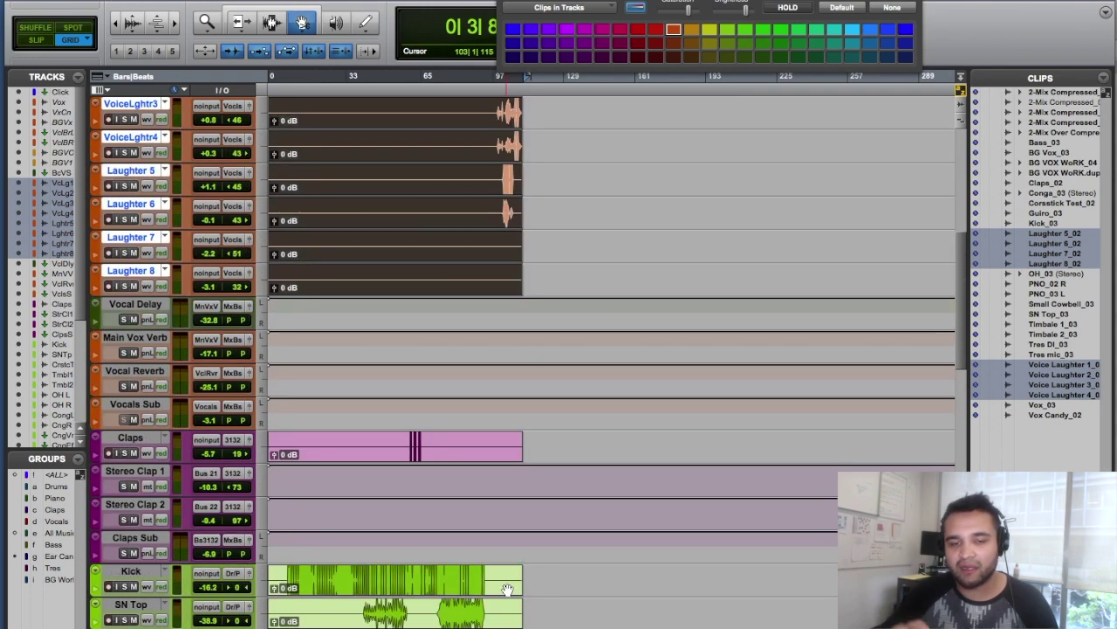
{"action": "key", "text": "F7"}
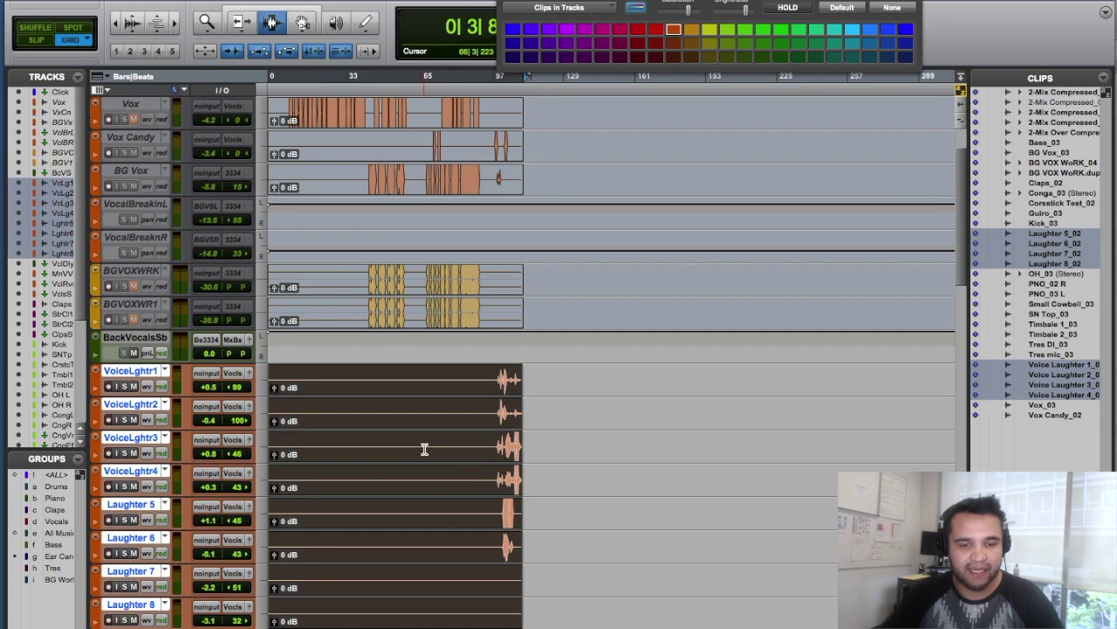
{"action": "left_click", "coordinate": [425, 447]}
{"action": "key", "text": "ctrl+alt+Down"}
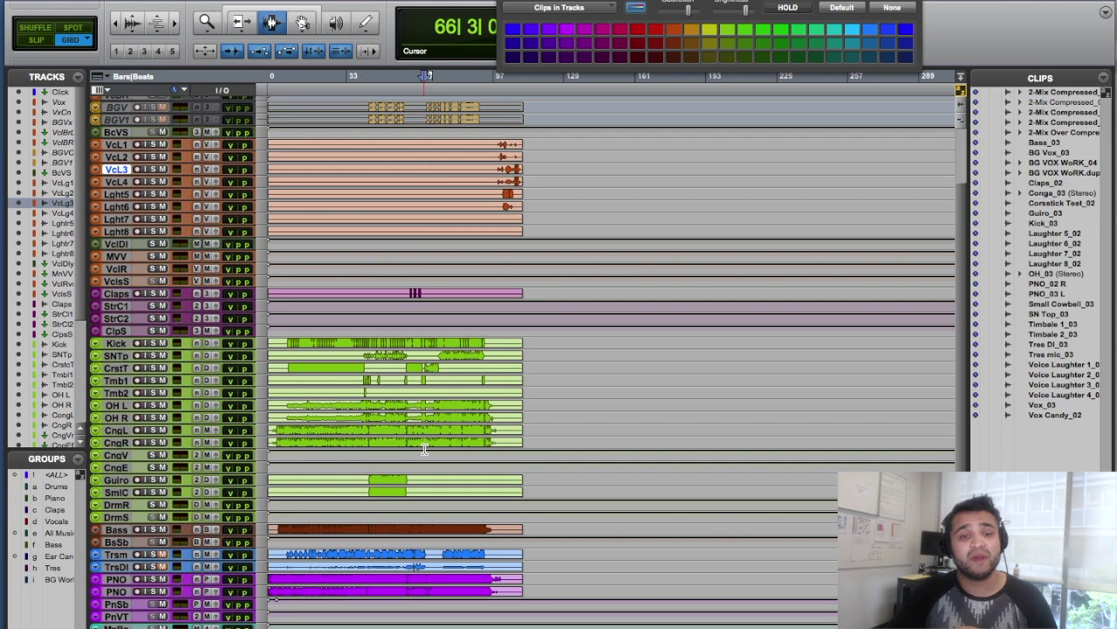
- Jump to the session start and zoom the timeline in horizontally
{"action": "key", "text": "Return"}
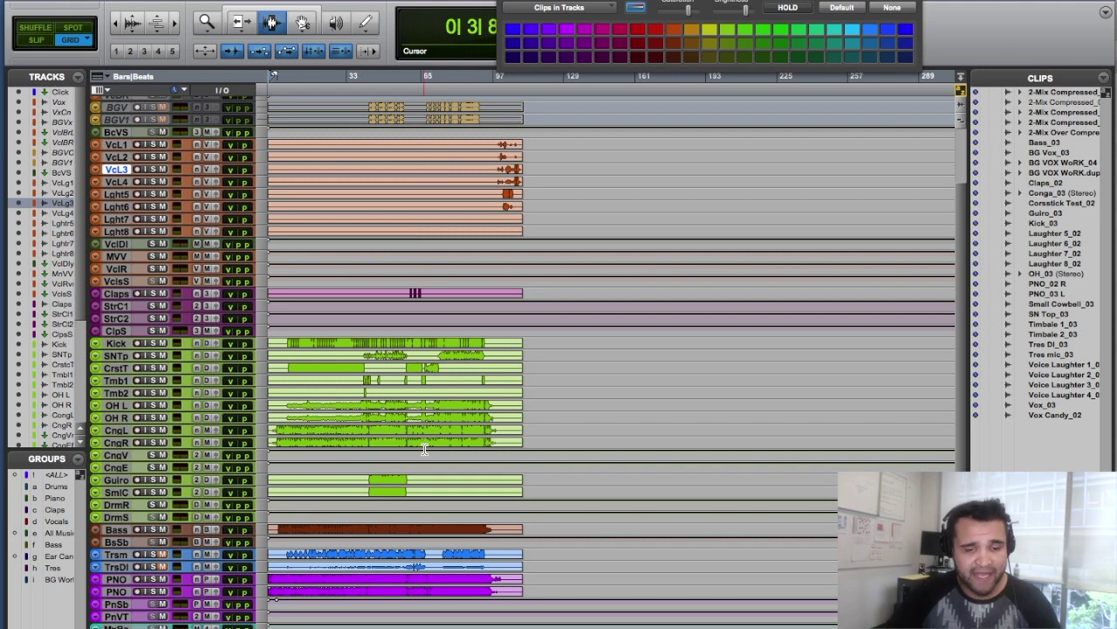
{"action": "scroll", "coordinate": [321, 510], "scroll_direction": "down", "scroll_amount": 3}
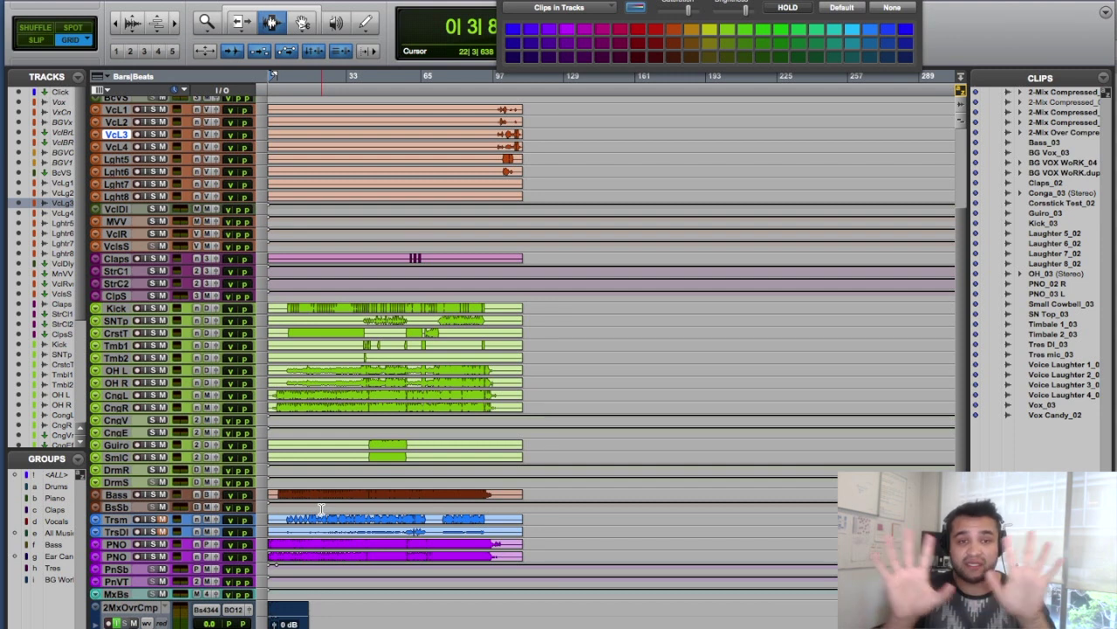
{"action": "key", "text": "super+bracketright"}
{"action": "key", "text": "super+bracketright"}
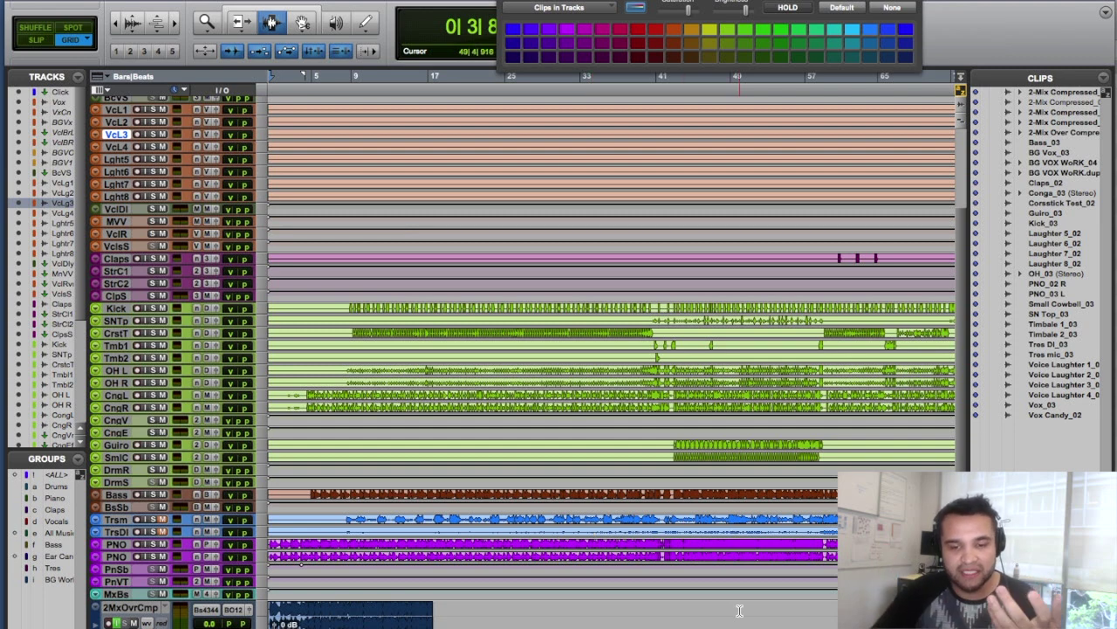
- Play from around bar 40 and mute the Click track
{"action": "left_click", "coordinate": [648, 300]}
{"action": "key", "text": "space"}
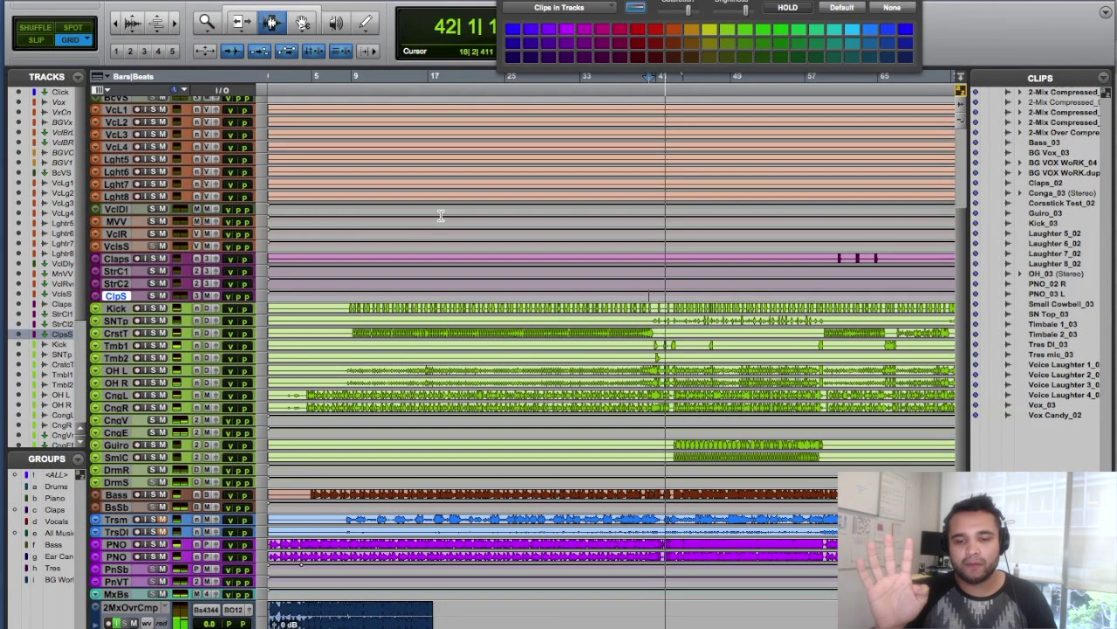
{"action": "scroll", "coordinate": [440, 214], "scroll_direction": "up", "scroll_amount": 5}
{"action": "left_click", "coordinate": [163, 104]}
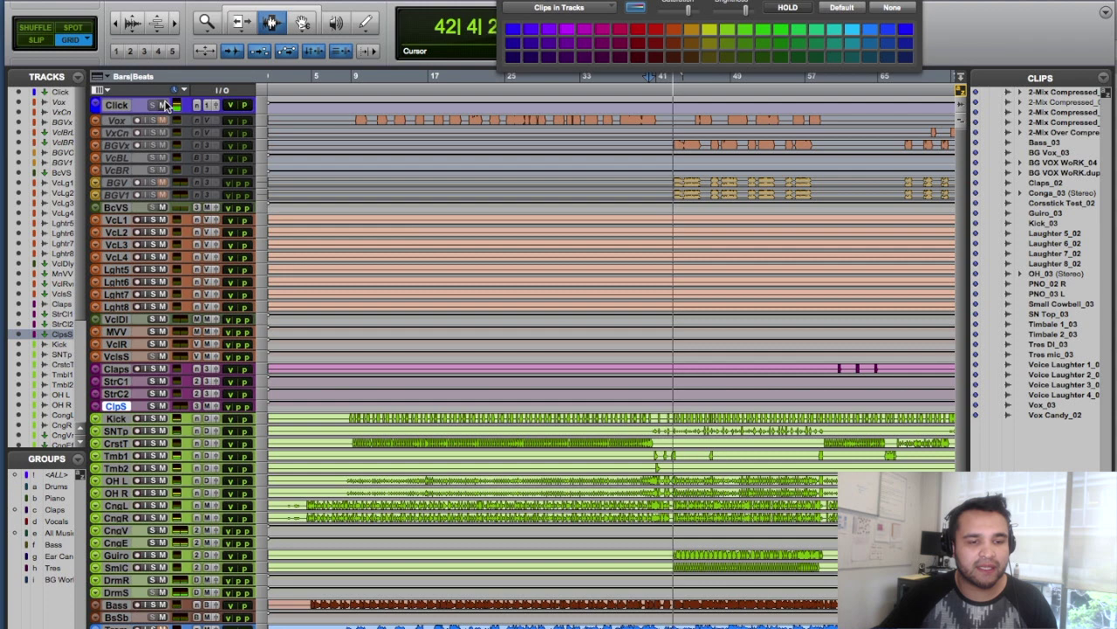
{"action": "scroll", "coordinate": [472, 406], "scroll_direction": "down", "scroll_amount": 5}
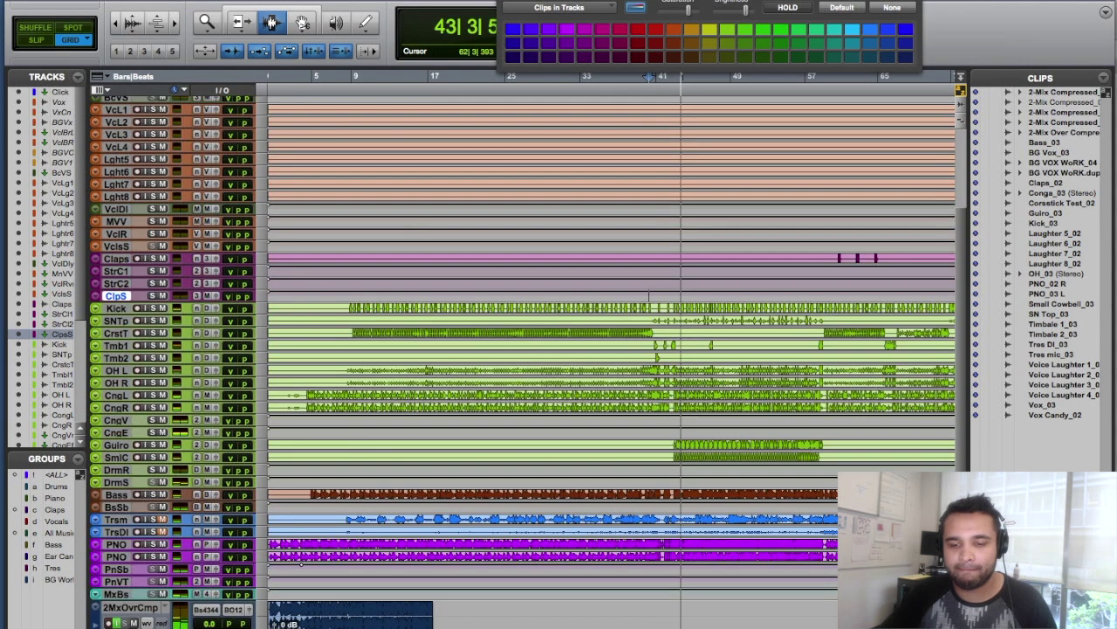
{"action": "scroll", "coordinate": [472, 406], "scroll_direction": "up", "scroll_amount": 5}
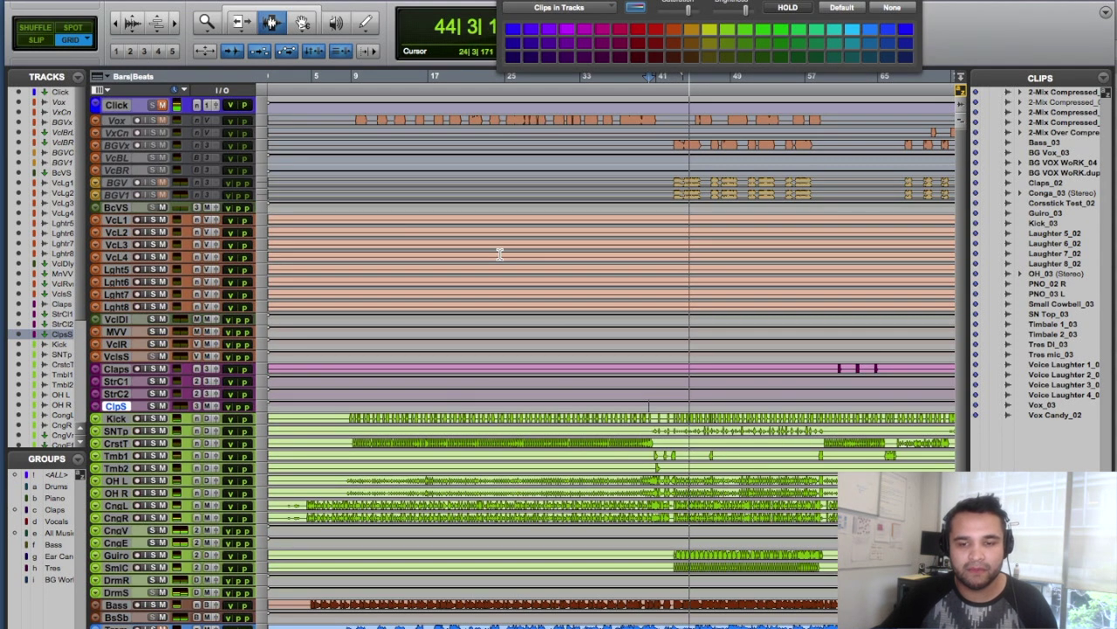
- Look over the Mix window, then return to the Edit window
{"action": "key", "text": "super+equal"}
{"action": "scroll", "coordinate": [558, 383], "scroll_direction": "right", "scroll_amount": 10}
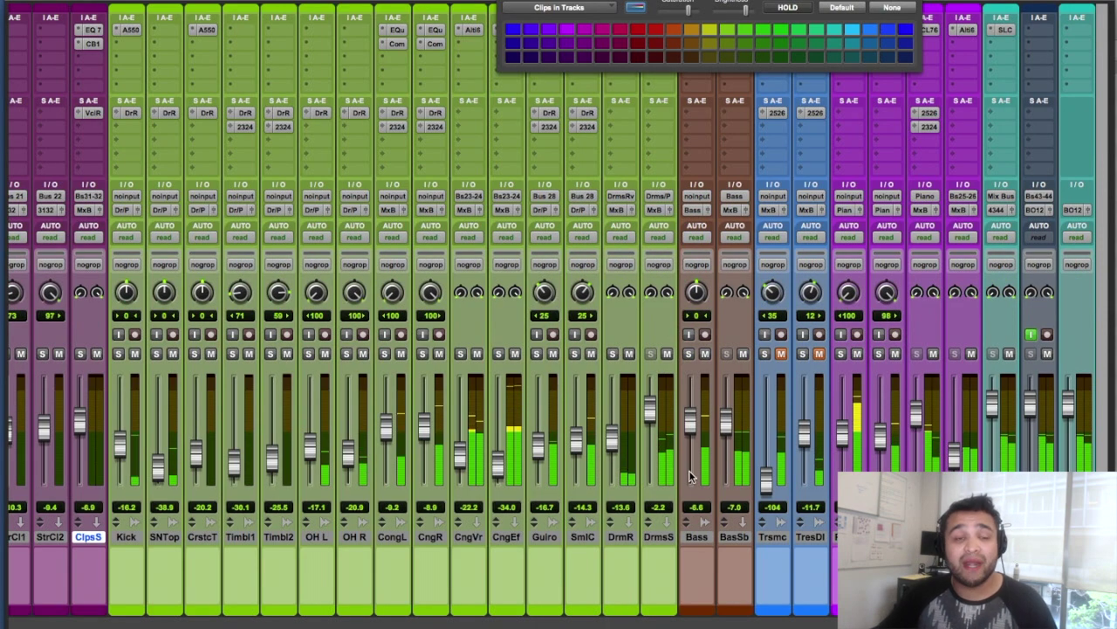
{"action": "scroll", "coordinate": [688, 469], "scroll_direction": "left", "scroll_amount": 15}
{"action": "scroll", "coordinate": [689, 470], "scroll_direction": "right", "scroll_amount": 15}
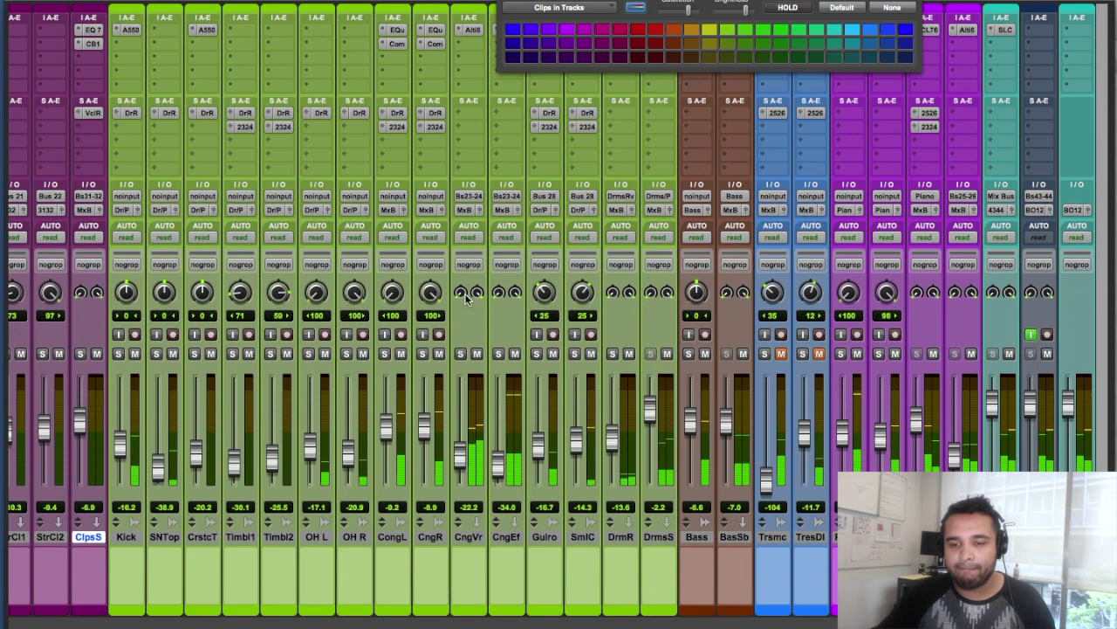
{"action": "key", "text": "super+equal"}
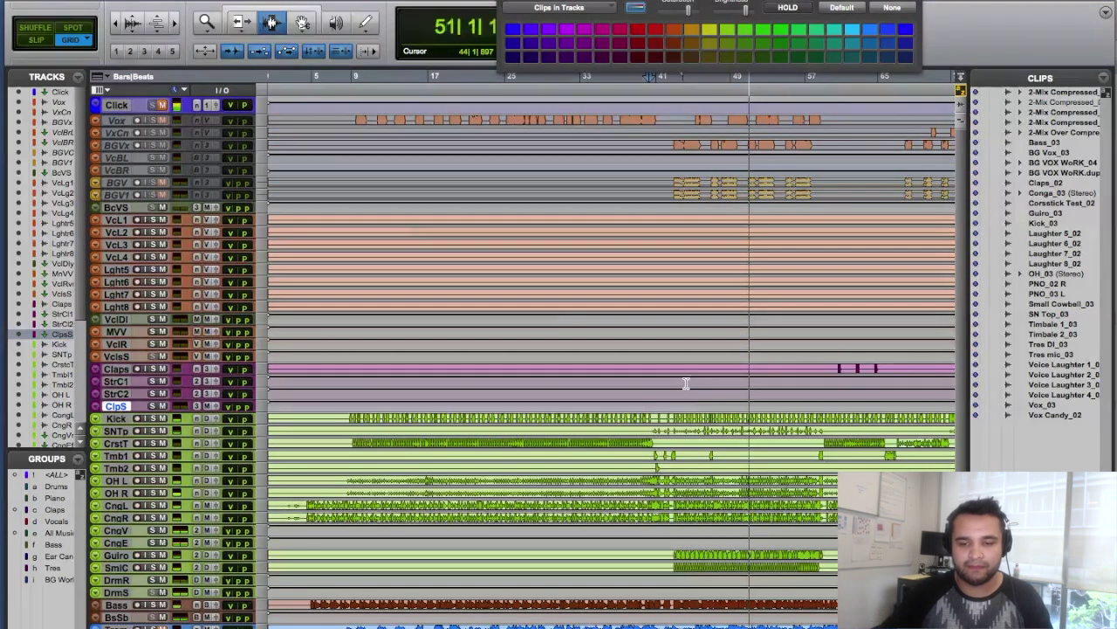
- Stop playback and bring up the Mix window with all colour-coded channel strips
{"action": "scroll", "coordinate": [687, 383], "scroll_direction": "down", "scroll_amount": 3}
{"action": "key", "text": "space"}
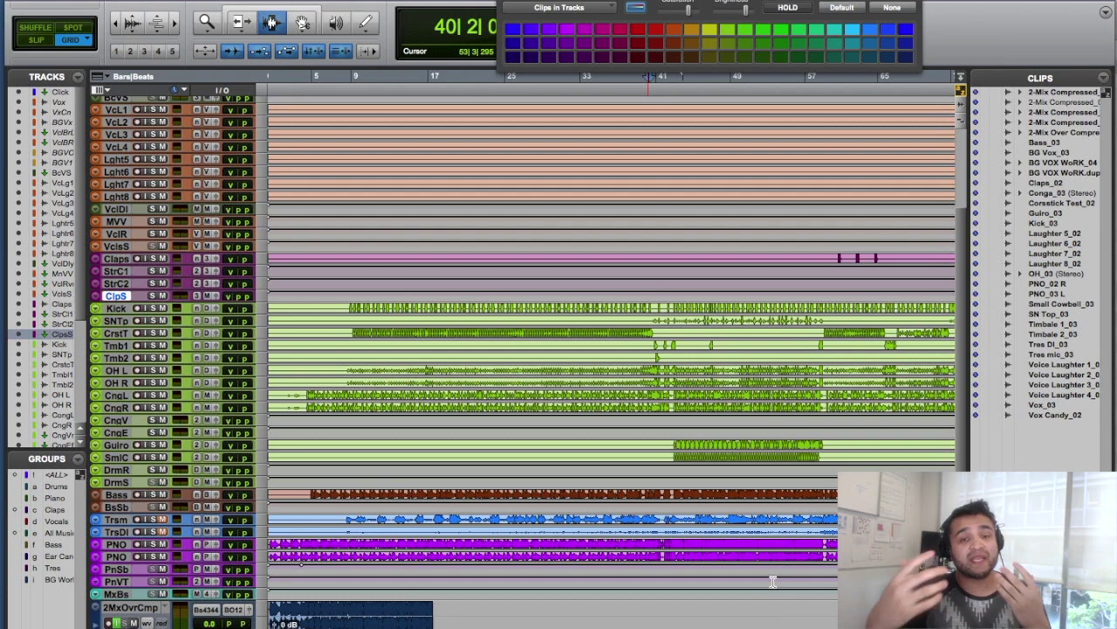
{"action": "key", "text": "super+equal"}
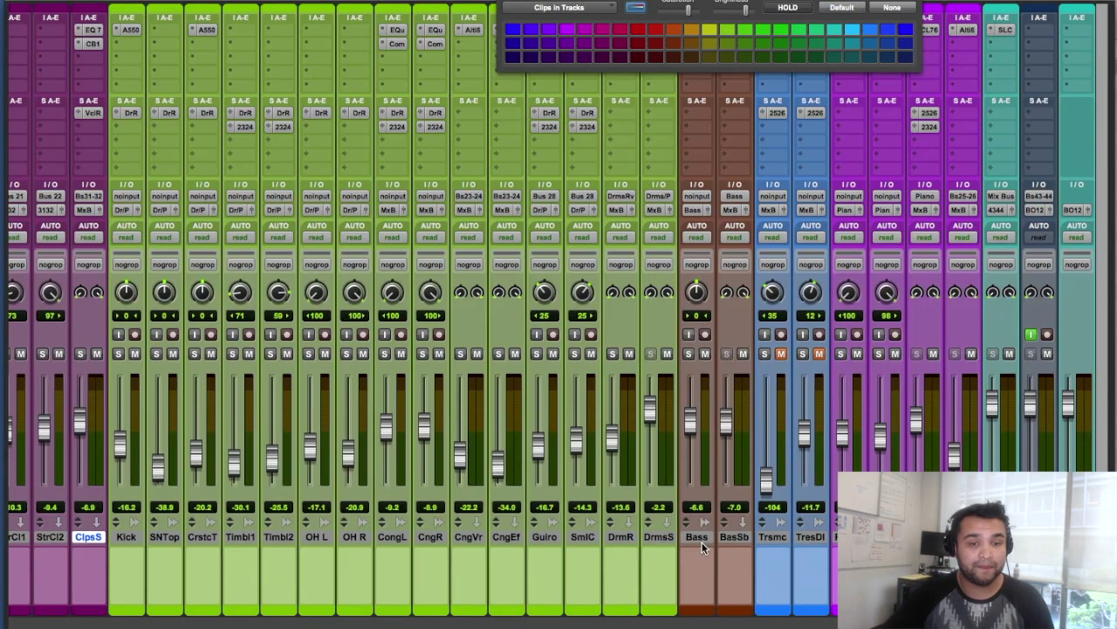
- Open the CLA-76 compressor insert on the BckVS track
{"action": "left_click", "coordinate": [507, 4]}
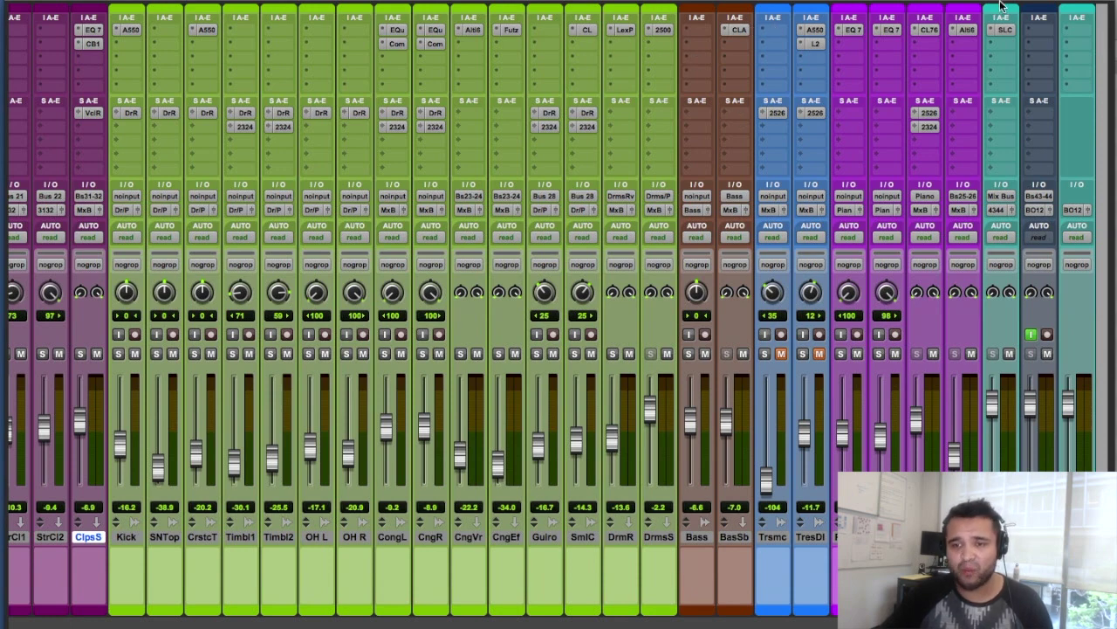
{"action": "scroll", "coordinate": [274, 242], "scroll_direction": "left", "scroll_amount": 5}
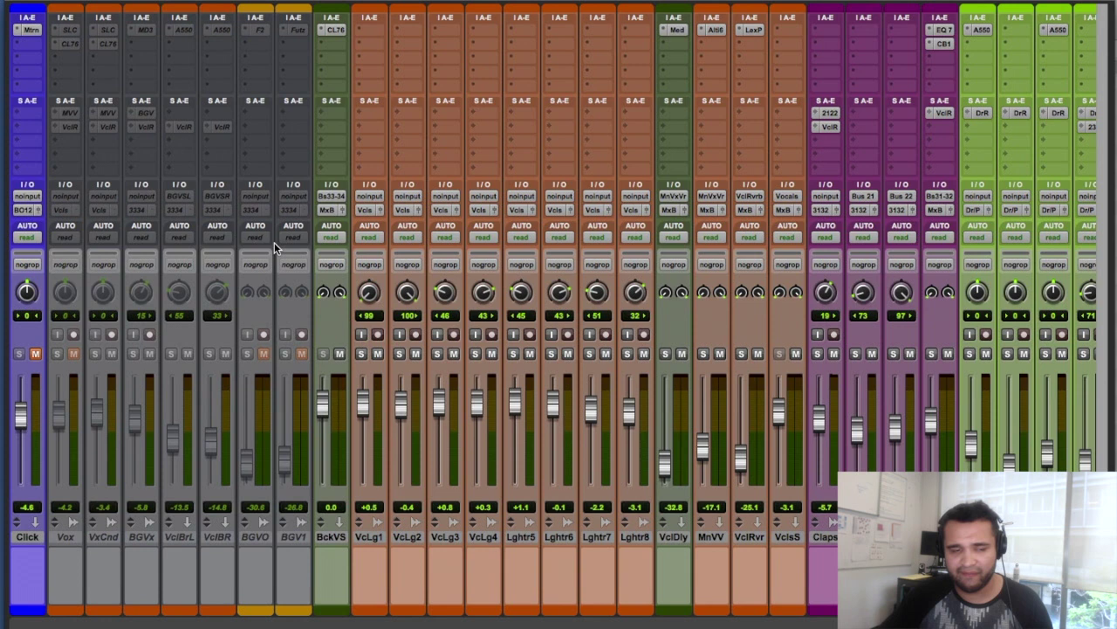
{"action": "scroll", "coordinate": [274, 241], "scroll_direction": "right", "scroll_amount": 1}
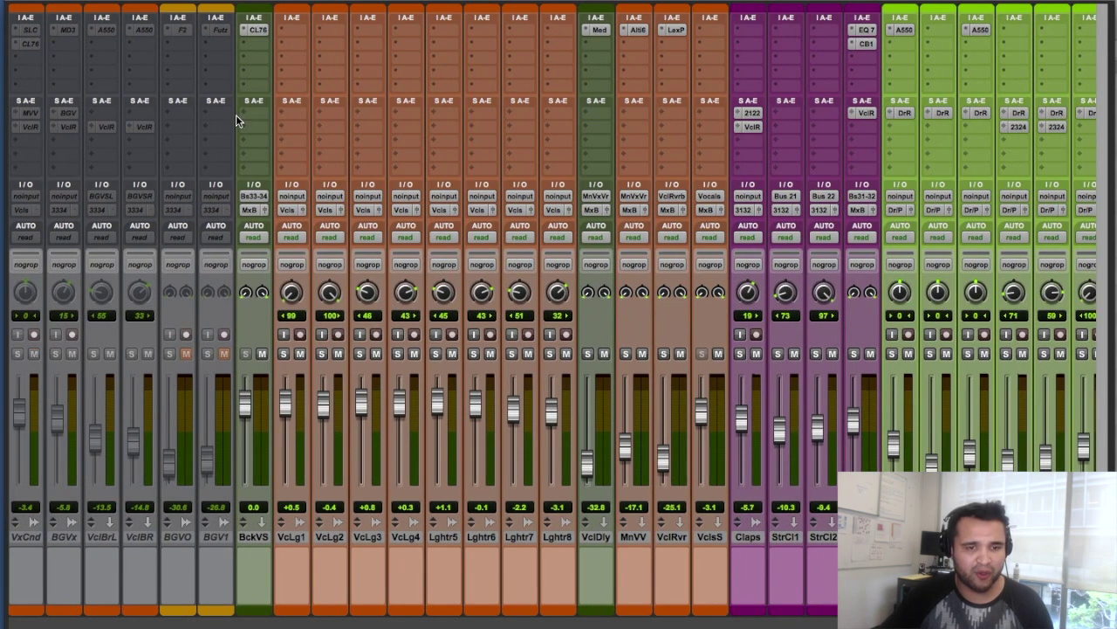
{"action": "left_click", "coordinate": [265, 31]}
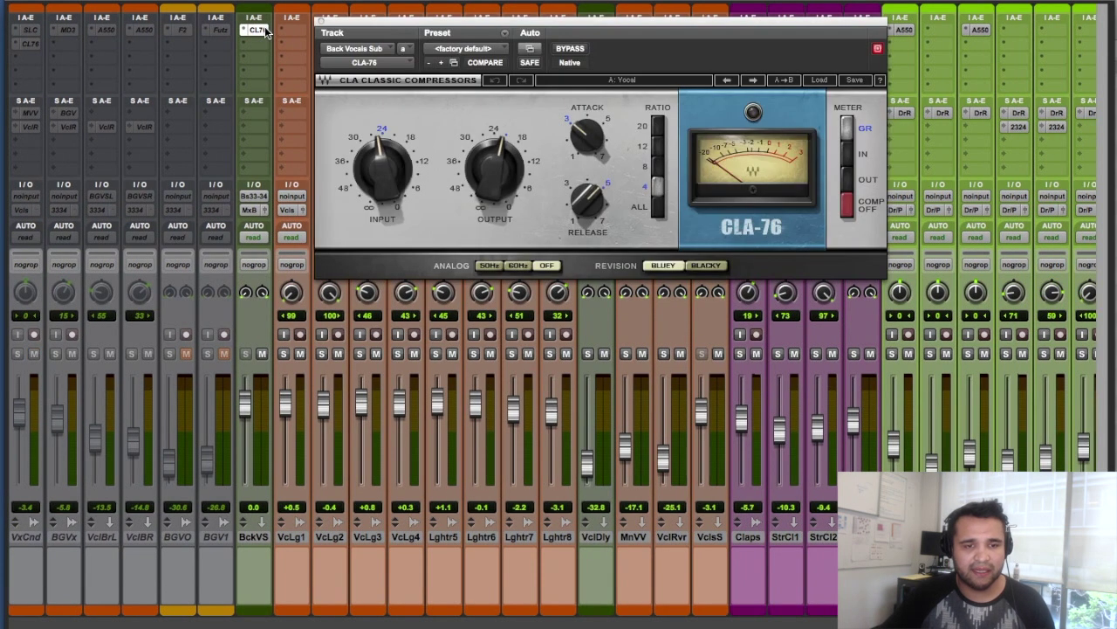
- Enable the CLA-76's Input, Output and Attack for plug-in automation, then close the plug-in
{"action": "left_click", "coordinate": [531, 49]}
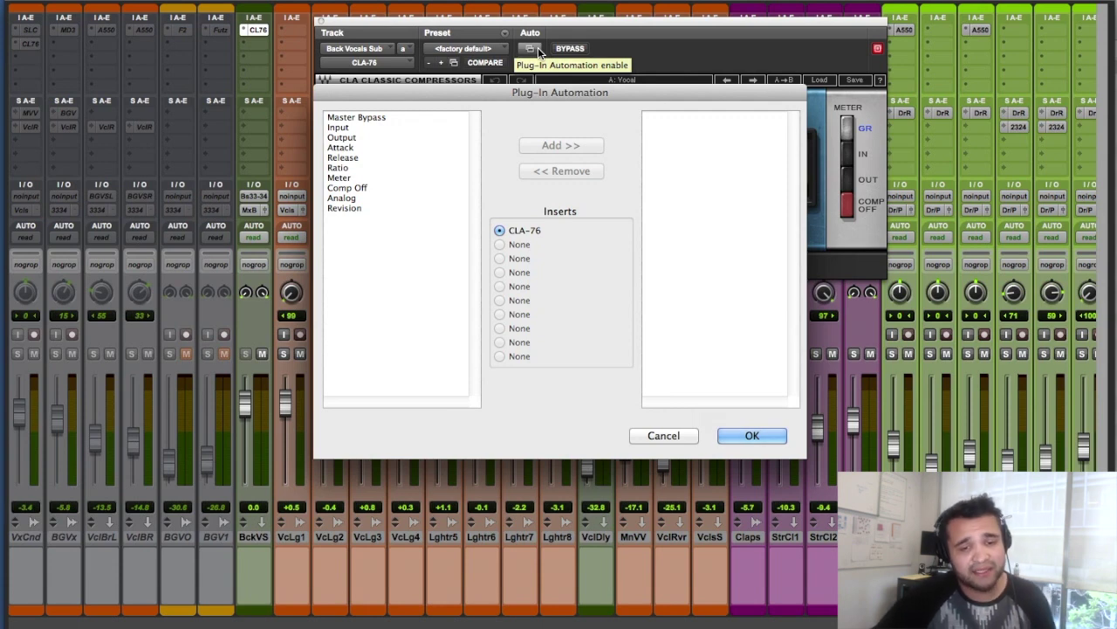
{"action": "left_click", "coordinate": [352, 129]}
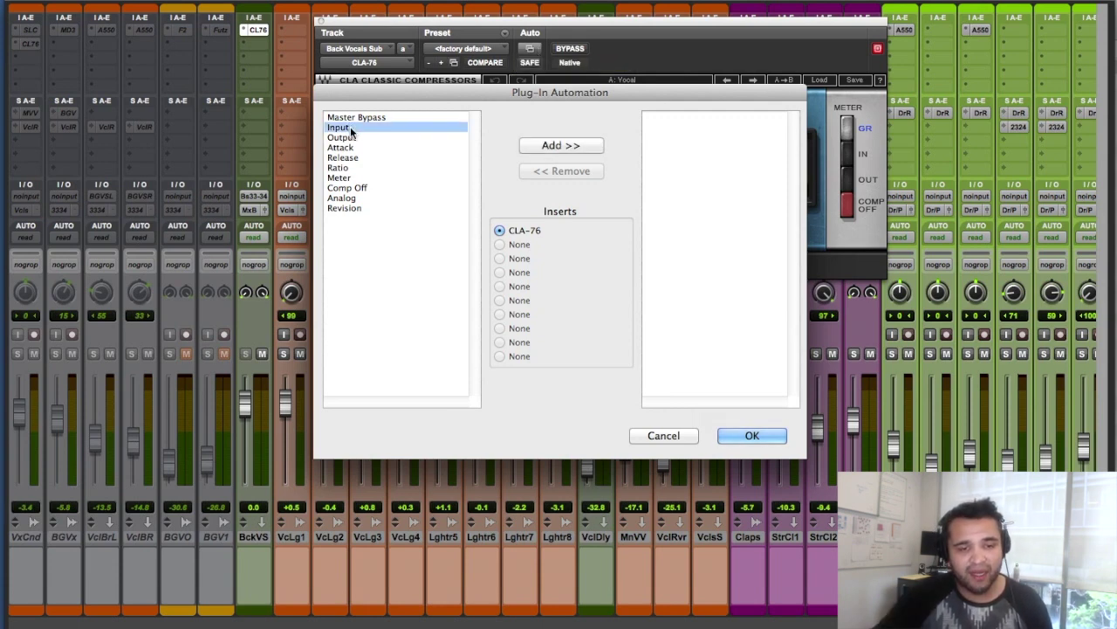
{"action": "left_click", "coordinate": [353, 137]}
{"action": "left_click", "coordinate": [355, 157]}
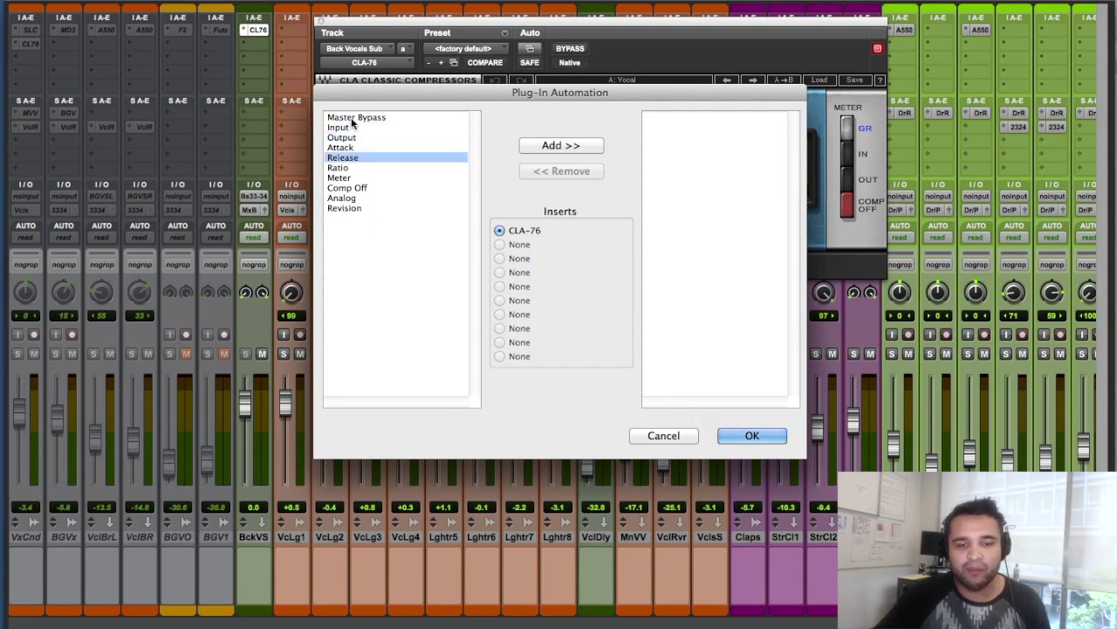
{"action": "left_click", "coordinate": [353, 119]}
{"action": "left_click", "coordinate": [348, 189]}
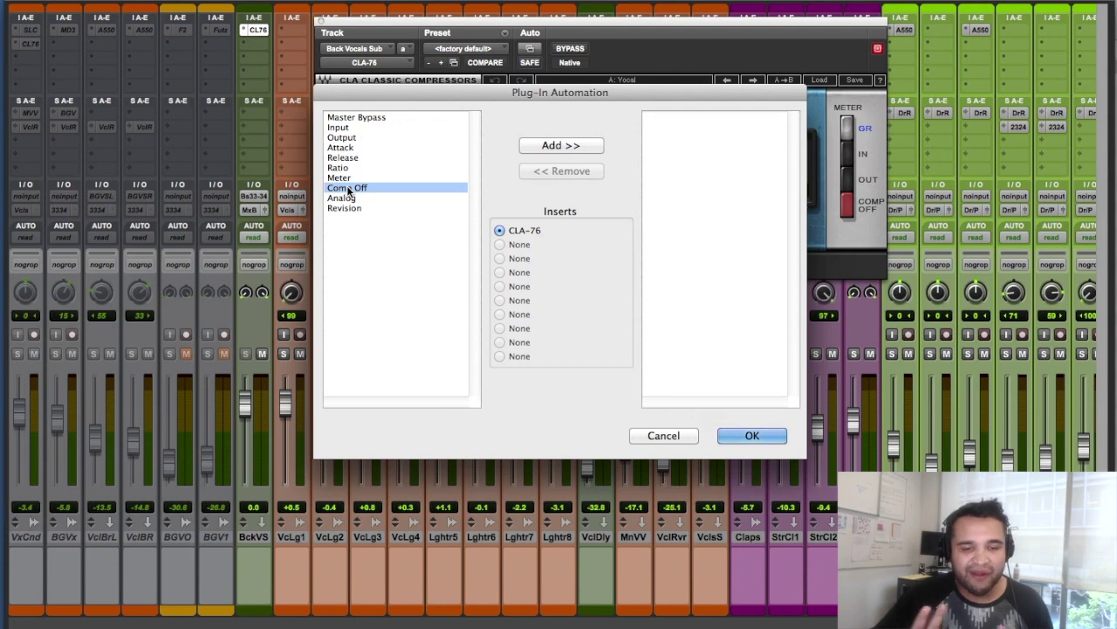
{"action": "left_click", "coordinate": [355, 120]}
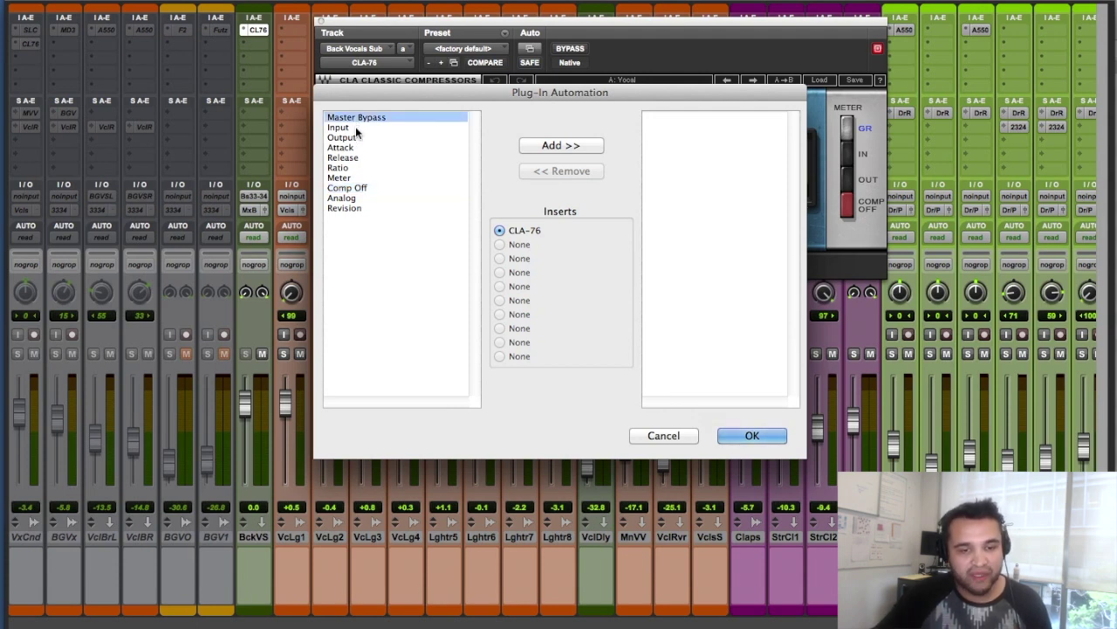
{"action": "left_click", "coordinate": [357, 129]}
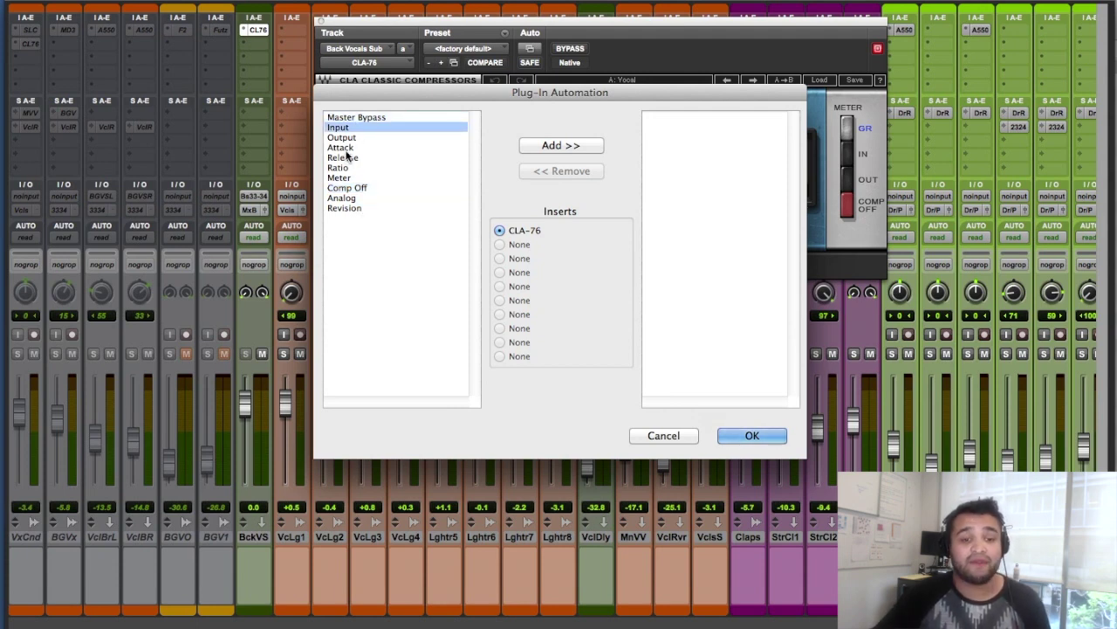
{"action": "left_click", "coordinate": [341, 148], "text": "shift"}
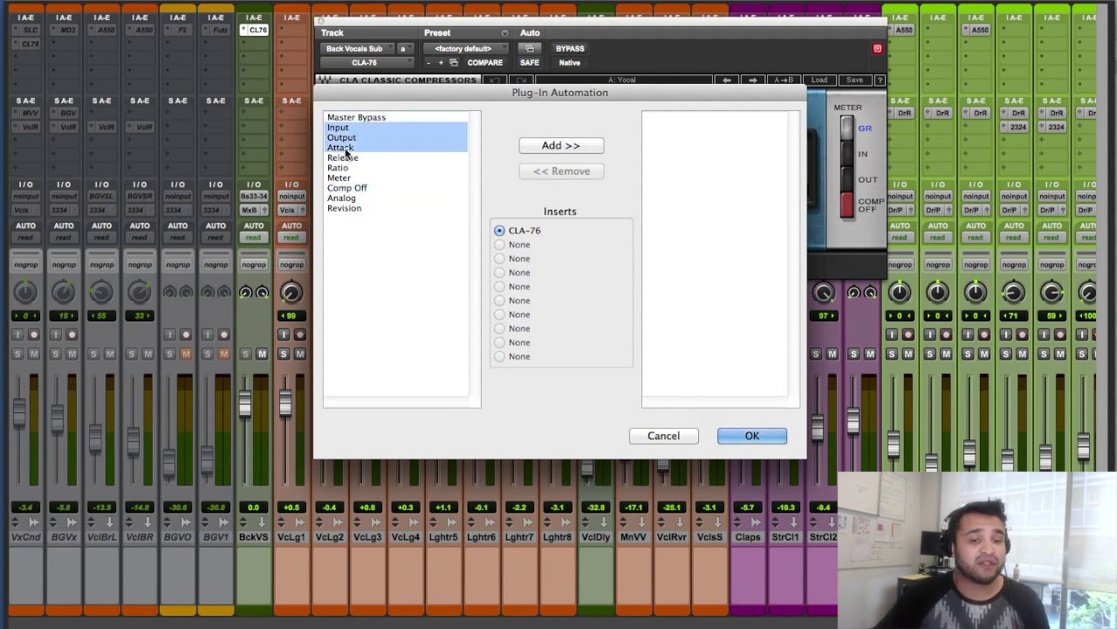
{"action": "left_click", "coordinate": [578, 147]}
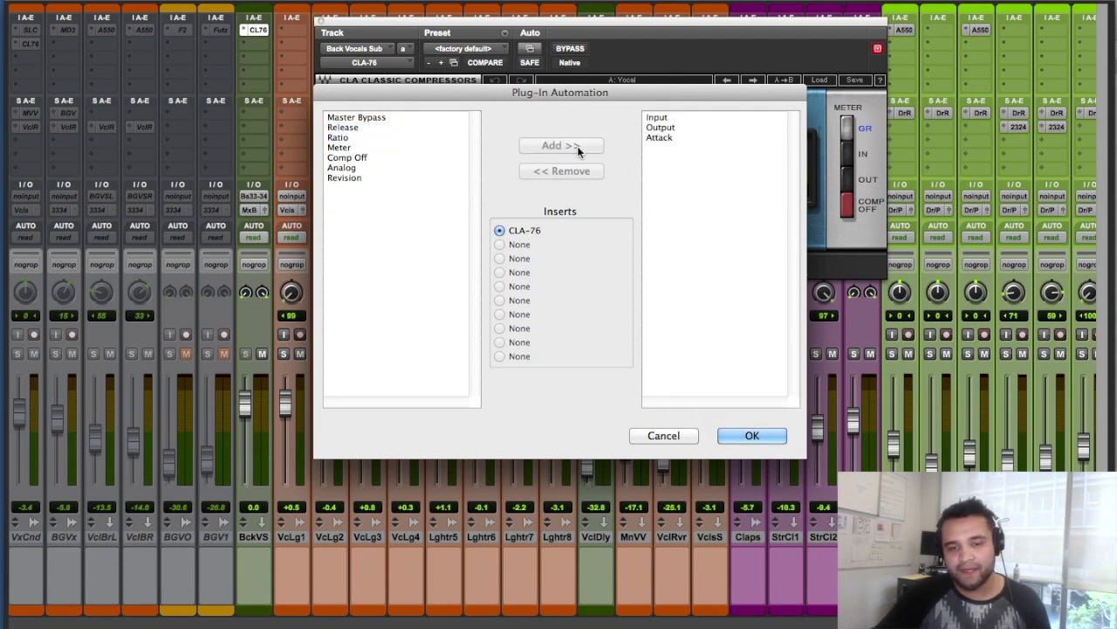
{"action": "left_click", "coordinate": [749, 433]}
{"action": "left_click", "coordinate": [321, 20]}
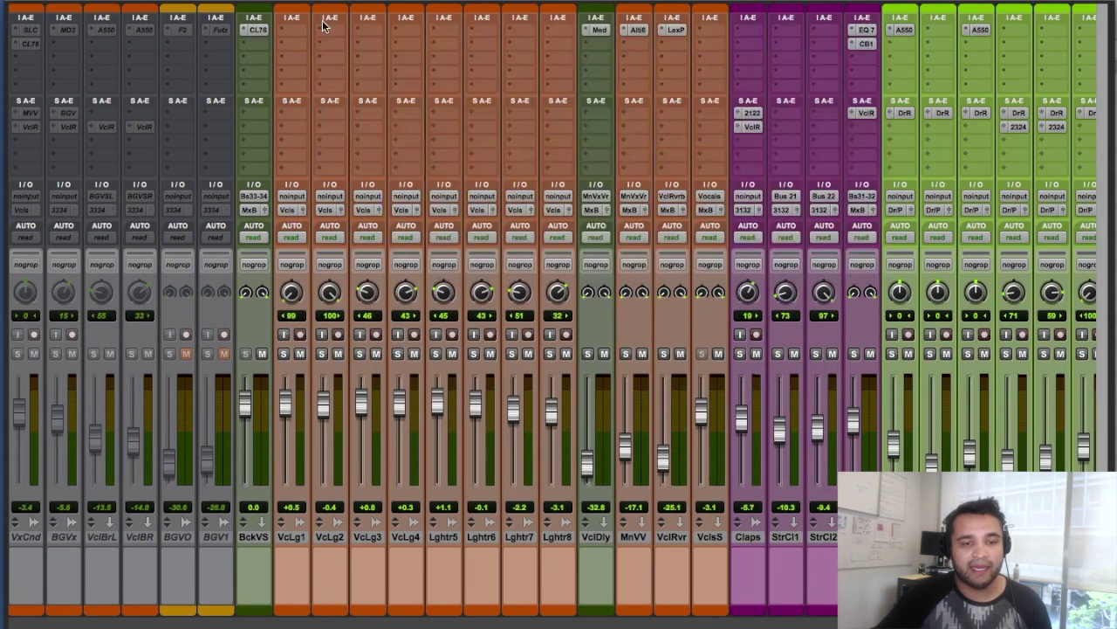
{"action": "key", "text": "super+equal"}
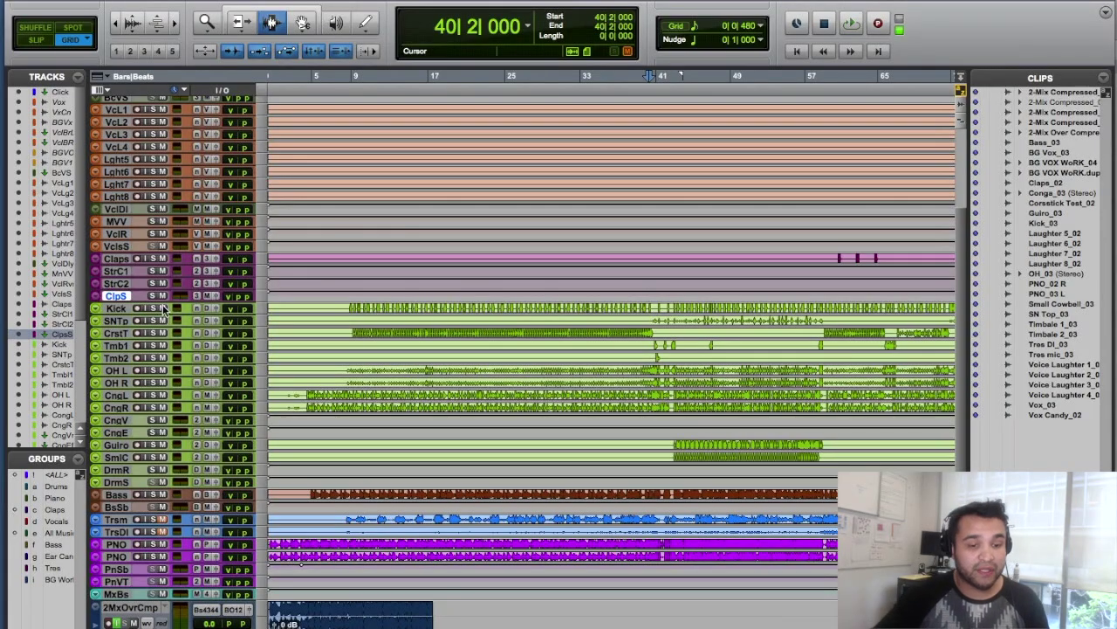
- Enlarge the BcVS track and set its view to the CLA-76 Output automation
{"action": "key", "text": "super+equal"}
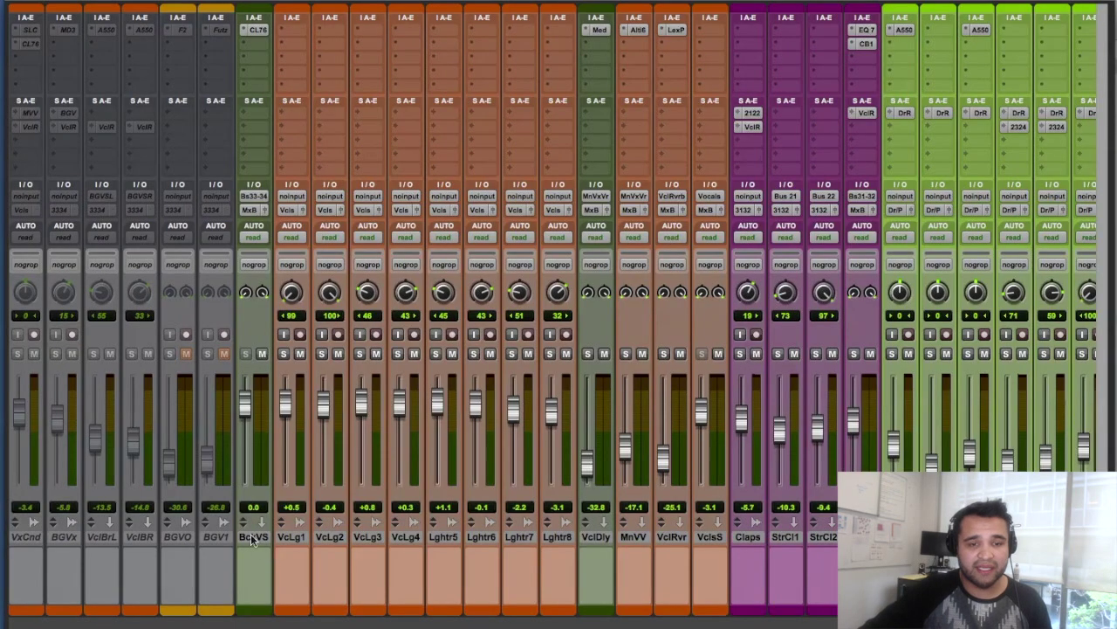
{"action": "key", "text": "super+equal"}
{"action": "scroll", "coordinate": [265, 413], "scroll_direction": "up", "scroll_amount": 5}
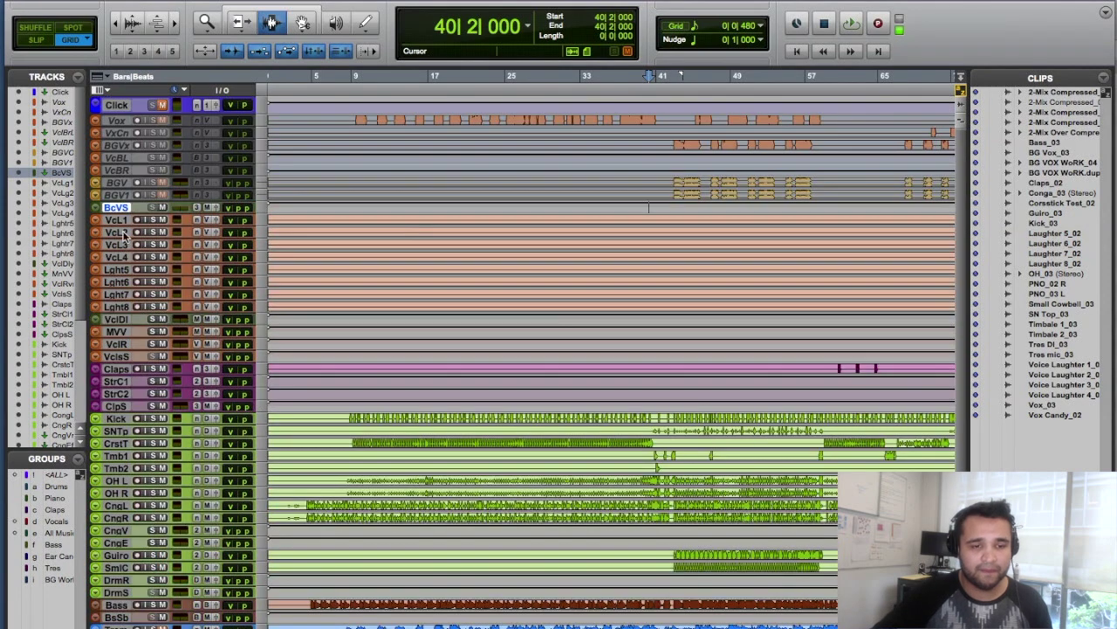
{"action": "key", "text": "ctrl+Up"}
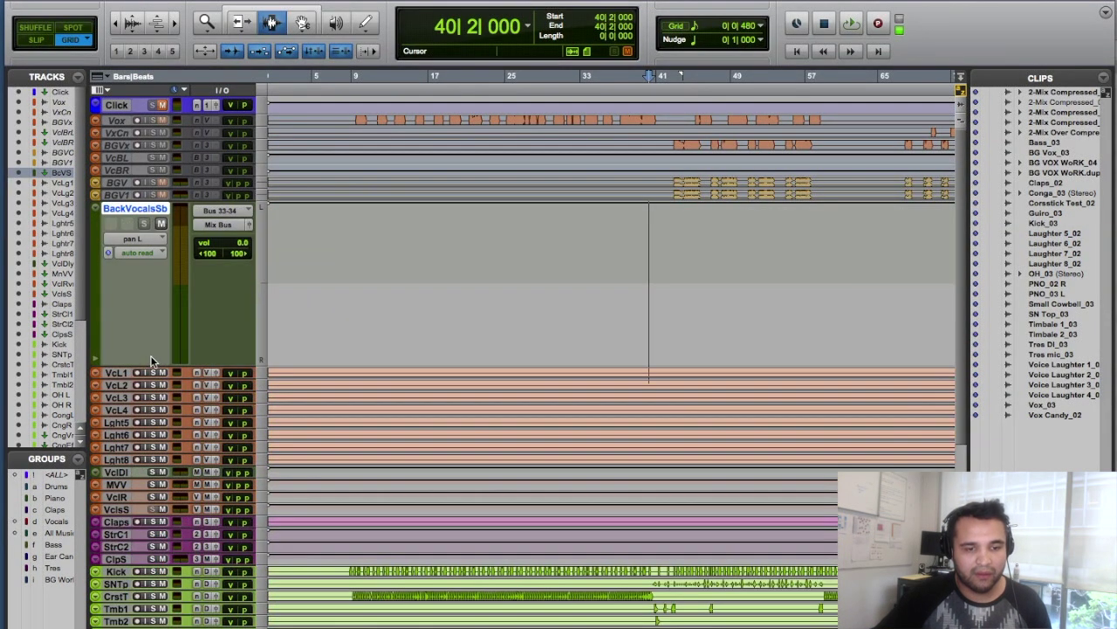
{"action": "left_click", "coordinate": [131, 243]}
{"action": "mouse_move", "coordinate": [145, 268]}
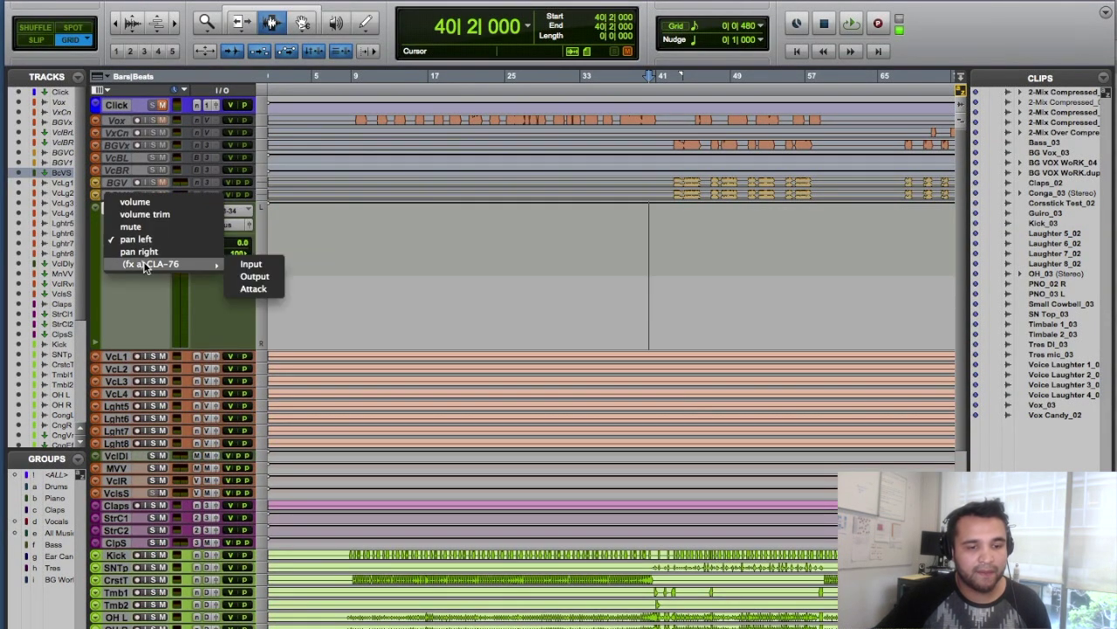
{"action": "left_click", "coordinate": [257, 277]}
- Select bars 29–33 on BackVocalsSb and switch its view to CLA-76 Attack
{"action": "scroll", "coordinate": [262, 278], "scroll_direction": "right", "scroll_amount": 1}
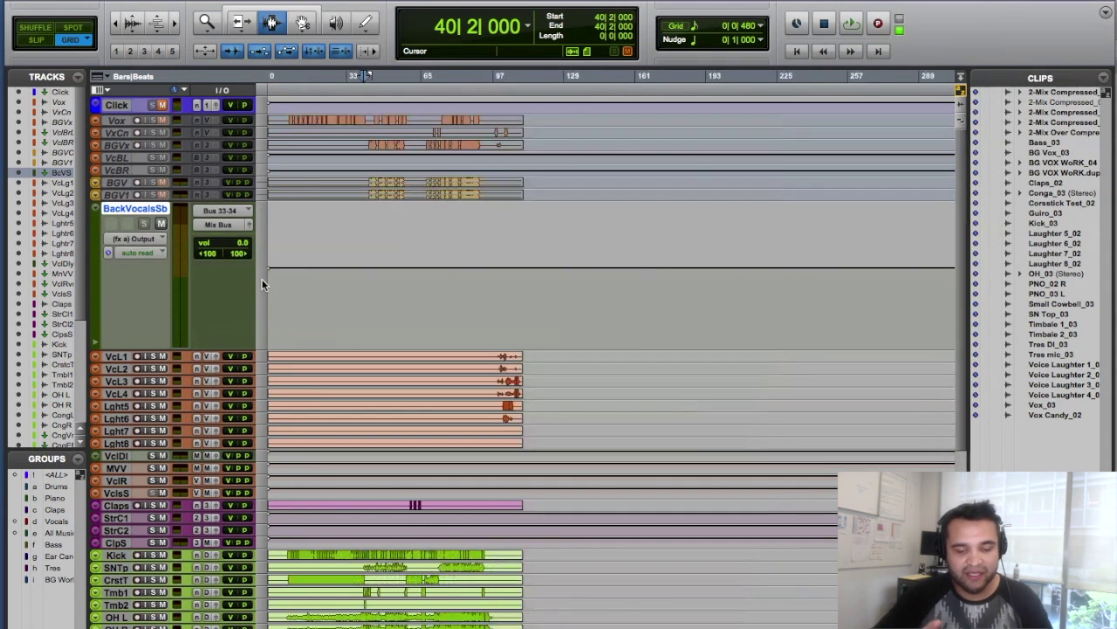
{"action": "key", "text": "ctrl+bracketleft"}
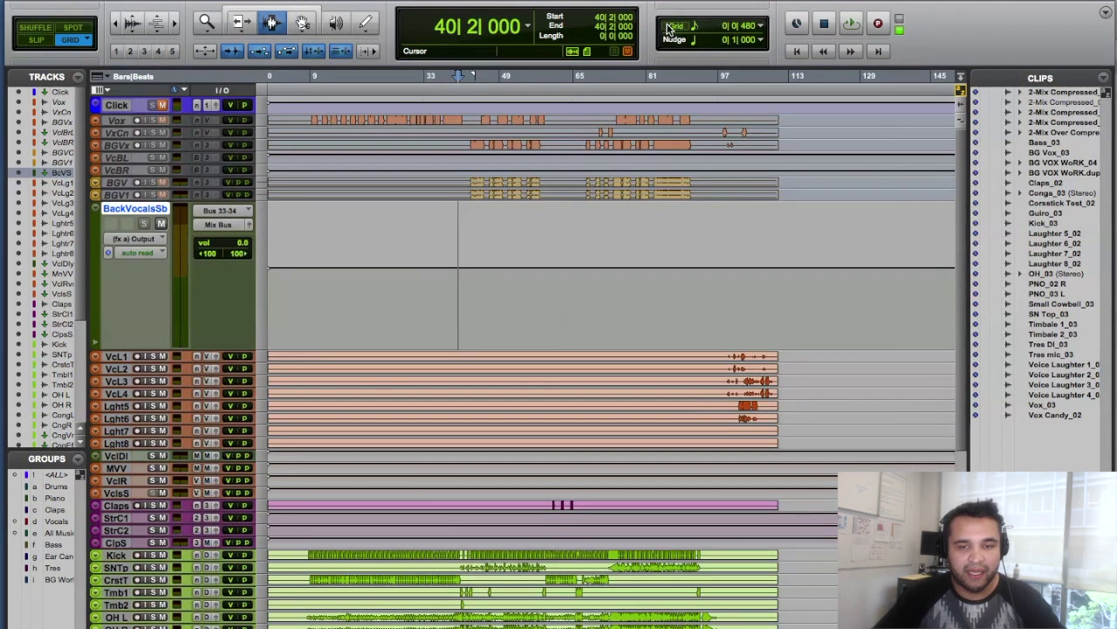
{"action": "scroll", "coordinate": [408, 332], "scroll_direction": "up", "scroll_amount": 2}
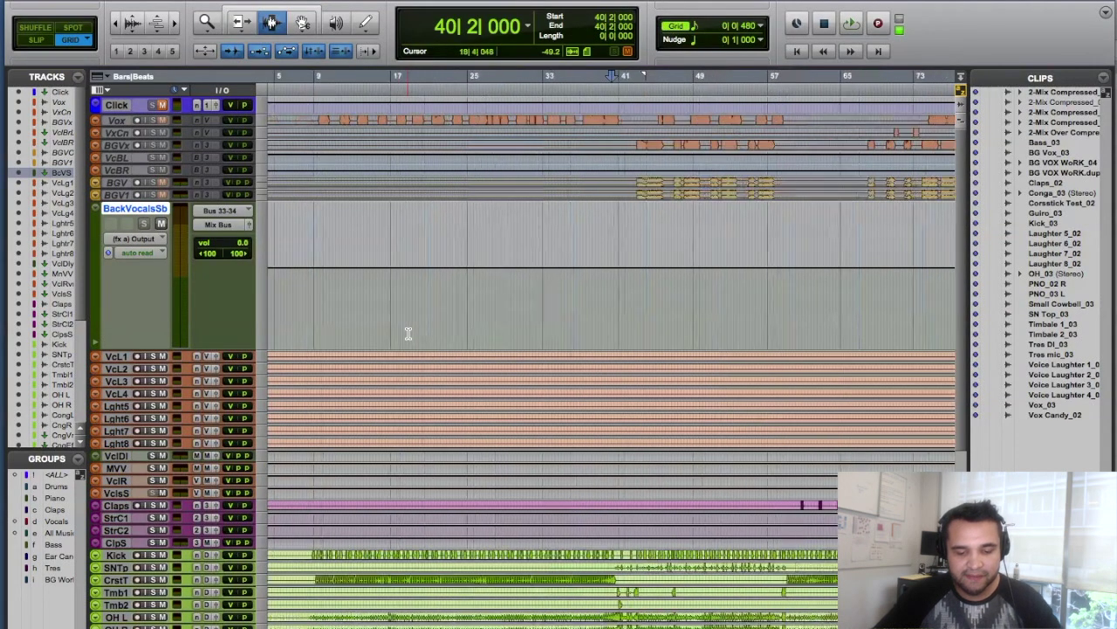
{"action": "left_click_drag", "start_coordinate": [399, 292], "coordinate": [471, 295]}
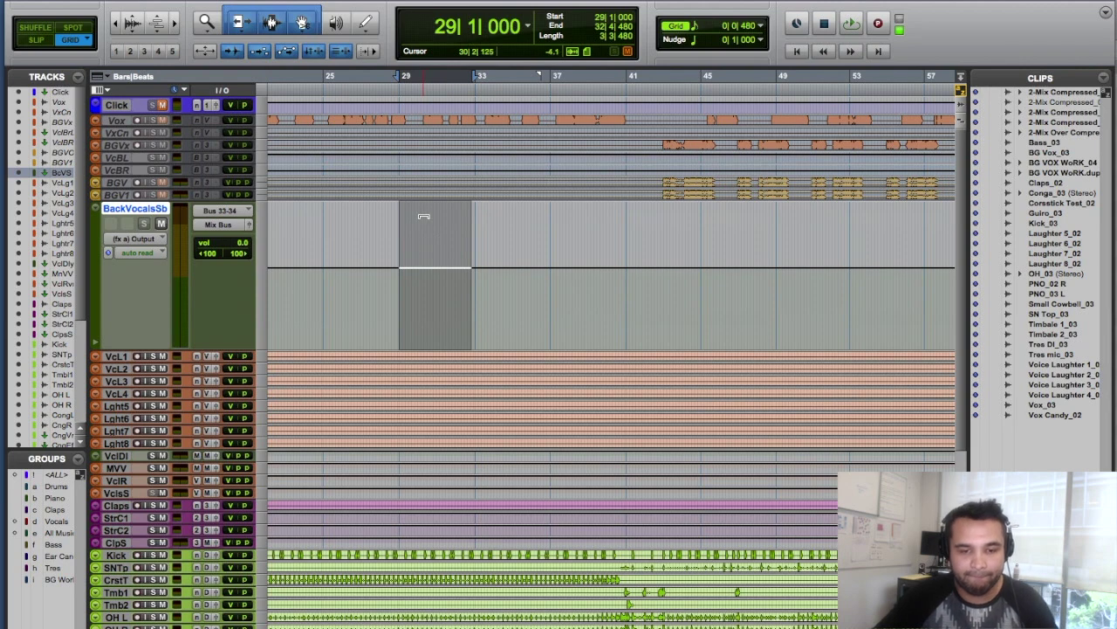
{"action": "left_click", "coordinate": [148, 239]}
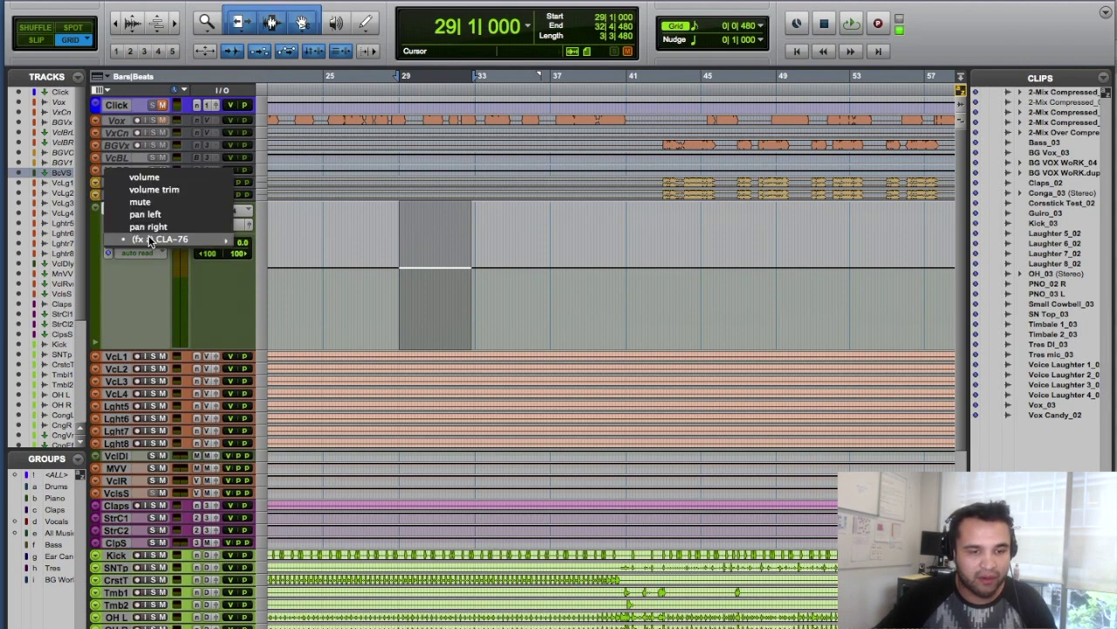
{"action": "mouse_move", "coordinate": [149, 237]}
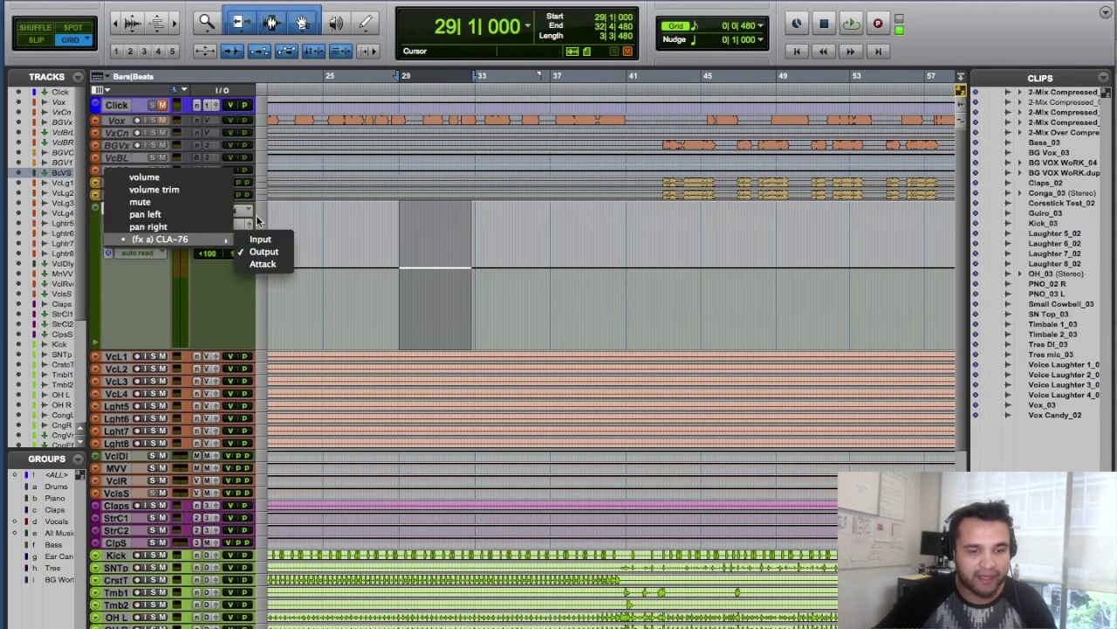
{"action": "left_click", "coordinate": [266, 266]}
{"action": "key", "text": "super+equal"}
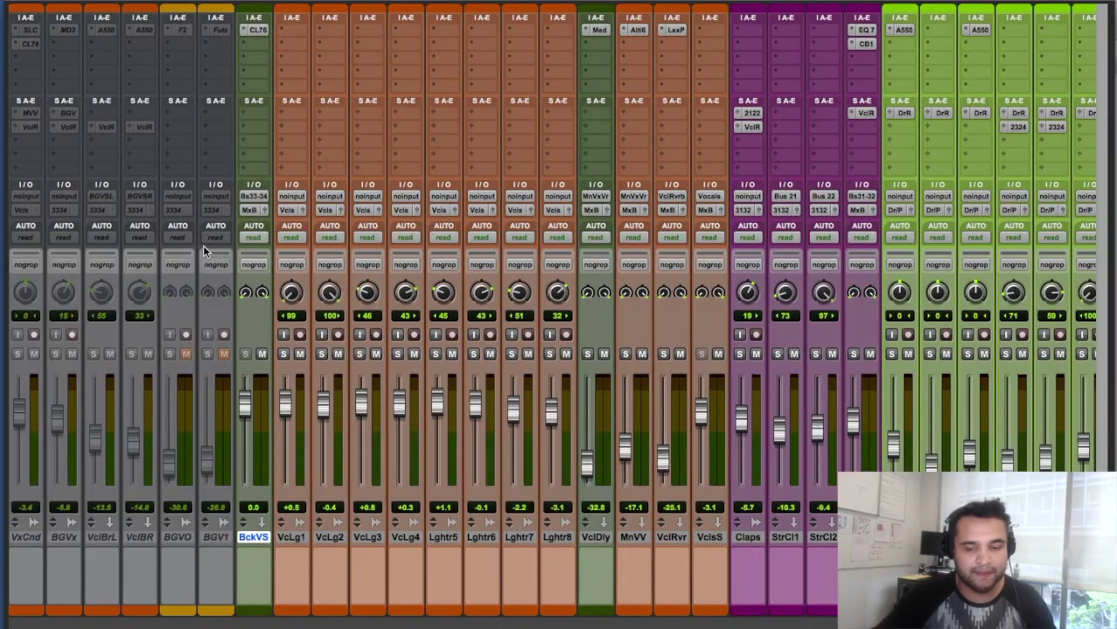
- Add Master Bypass to the CLA-76's automatable parameters
{"action": "left_click", "coordinate": [256, 29]}
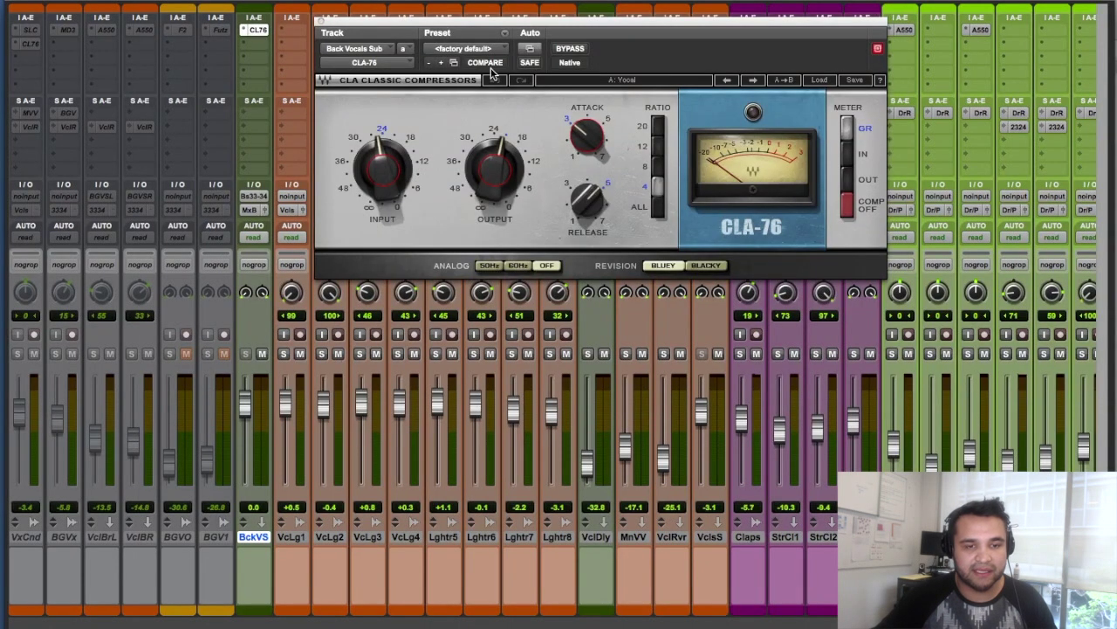
{"action": "left_click", "coordinate": [530, 50]}
{"action": "left_click", "coordinate": [384, 119]}
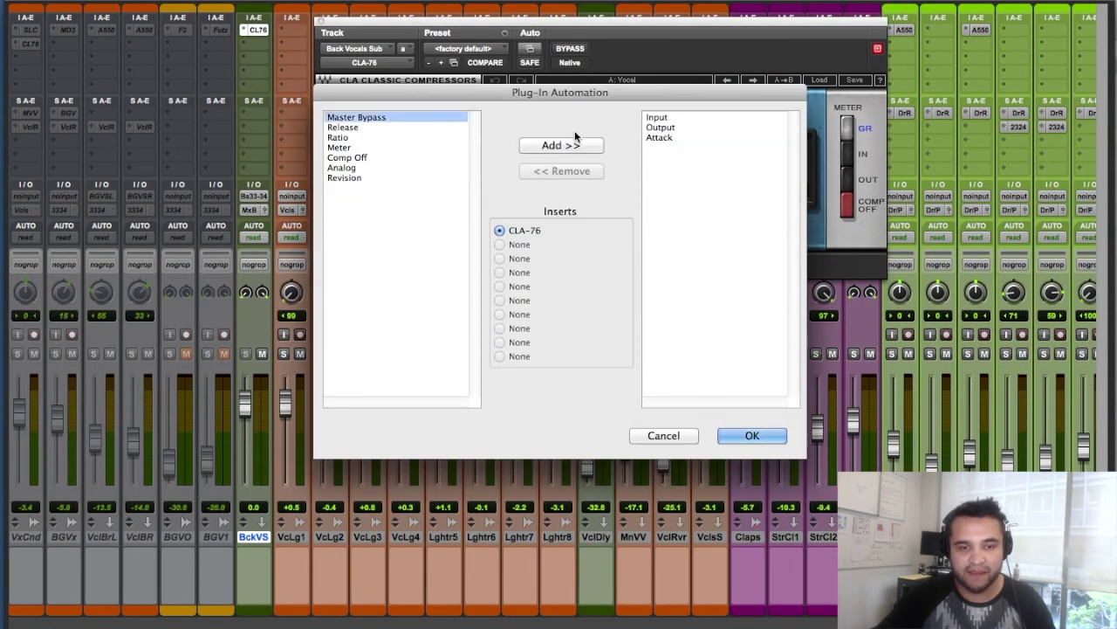
{"action": "left_click", "coordinate": [572, 144]}
{"action": "key", "text": "Return"}
- Show BcVS's CLA-76 Master Bypass lane, close the plug-in, and zoom to bars 25–33
{"action": "key", "text": "super+equal"}
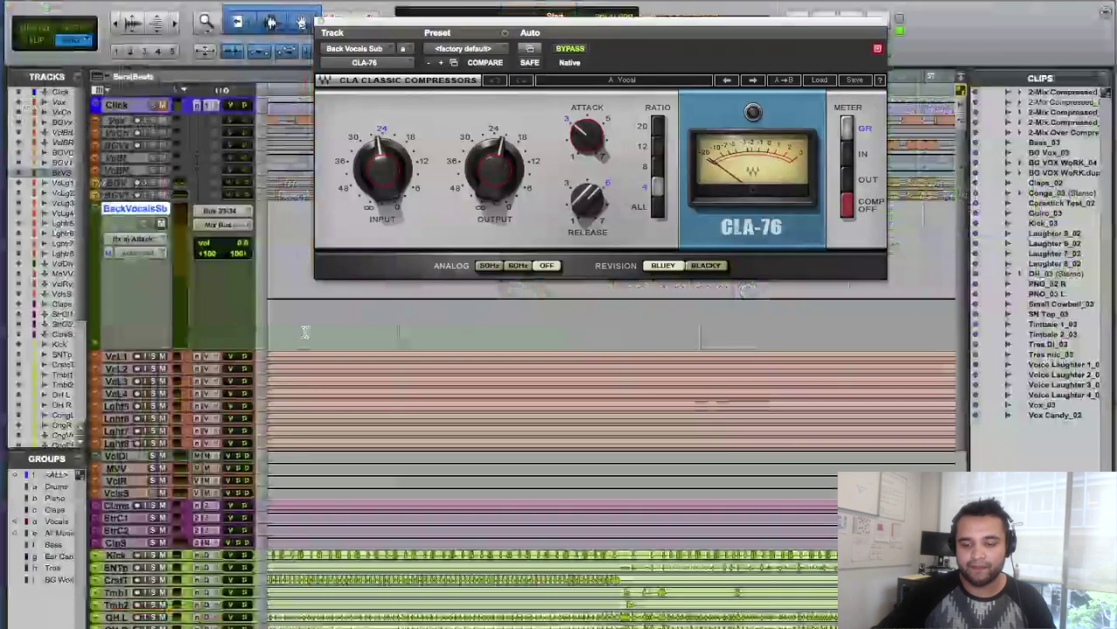
{"action": "left_click", "coordinate": [153, 239]}
{"action": "mouse_move", "coordinate": [225, 248]}
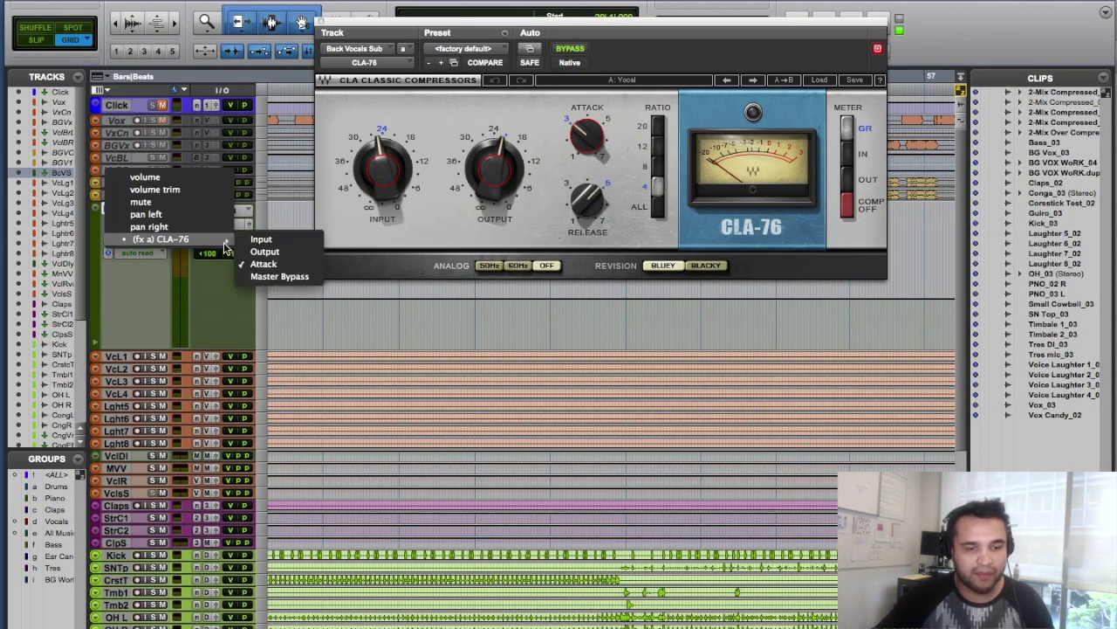
{"action": "left_click", "coordinate": [280, 276]}
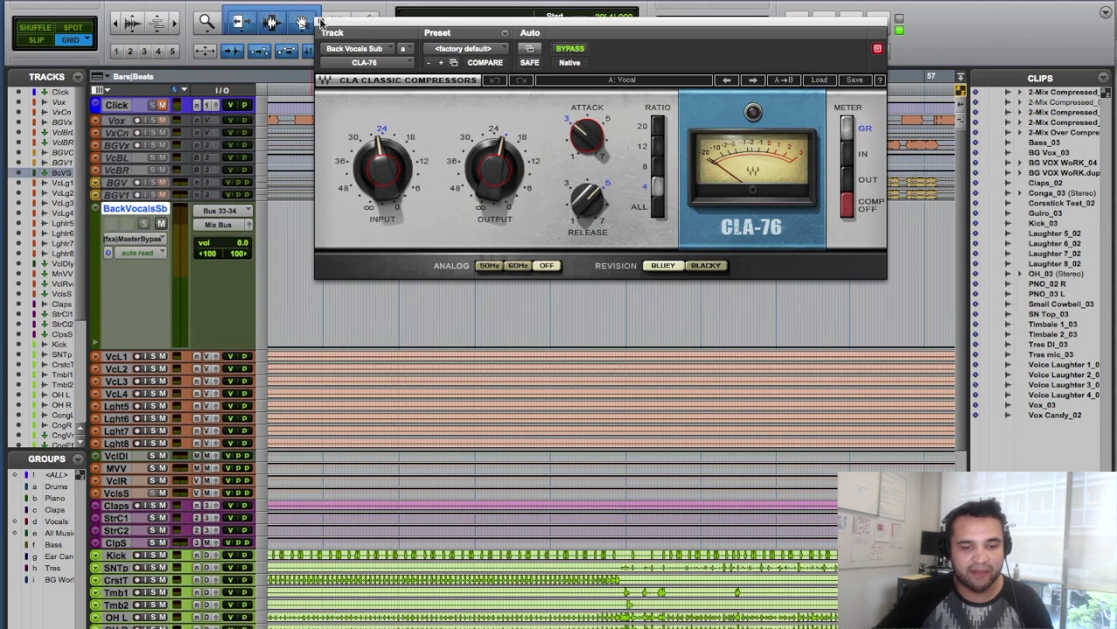
{"action": "key", "text": "super+w"}
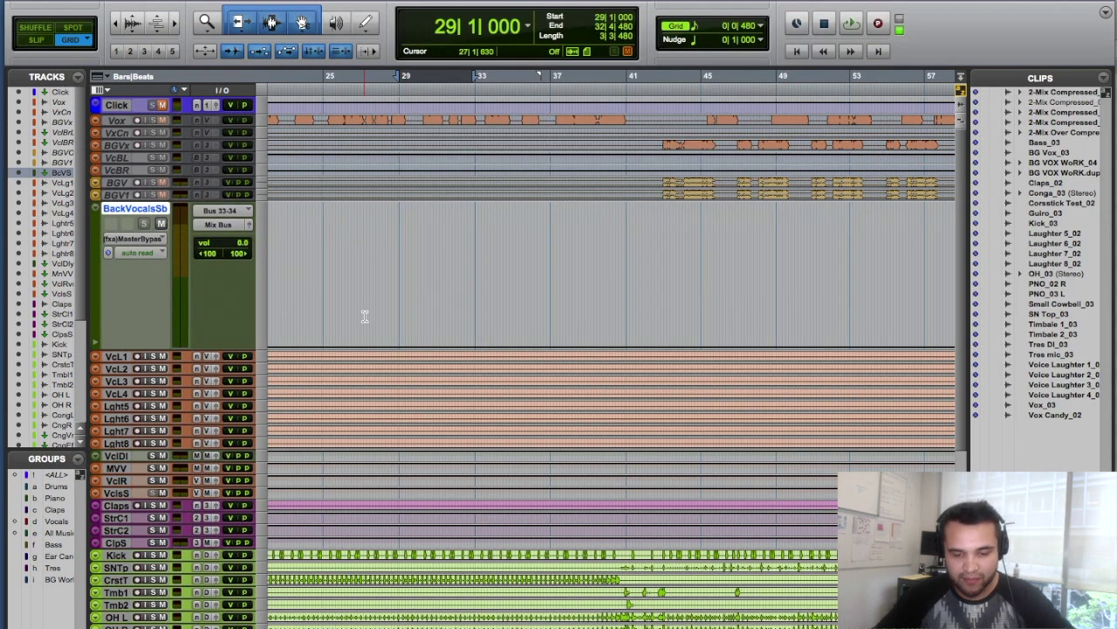
{"action": "key", "text": "super+bracketright"}
{"action": "key", "text": "super+bracketright"}
- Turn Master Bypass on across bars 29–33, show the Inserts A–E column, and play from bar 28
{"action": "left_click_drag", "start_coordinate": [612, 317], "coordinate": [914, 281]}
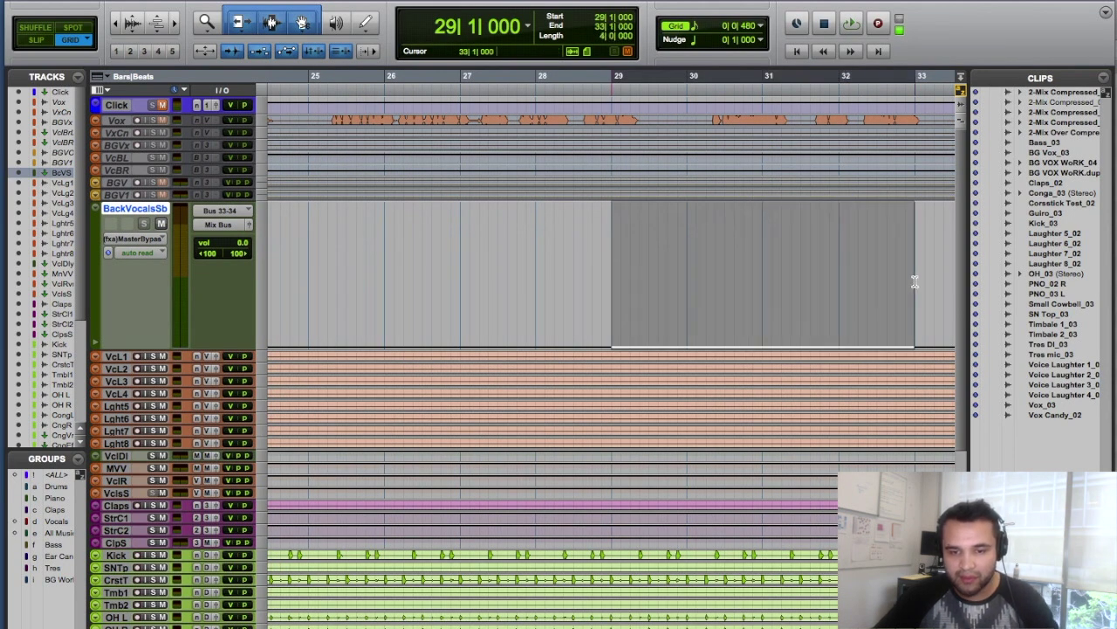
{"action": "key", "text": "alt+shift+3"}
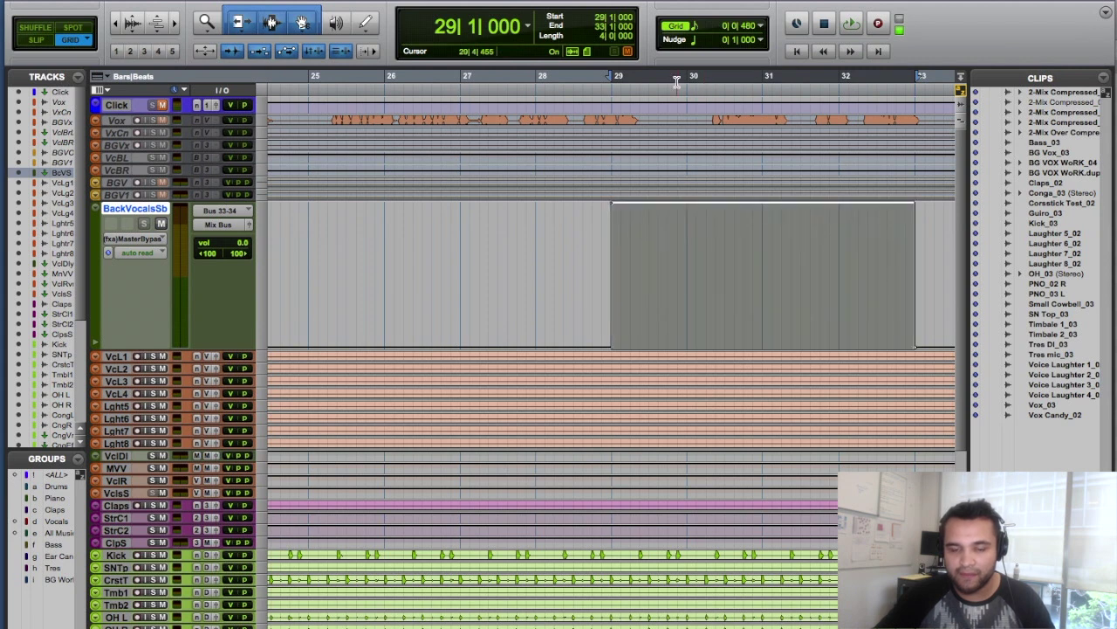
{"action": "left_click", "coordinate": [106, 78]}
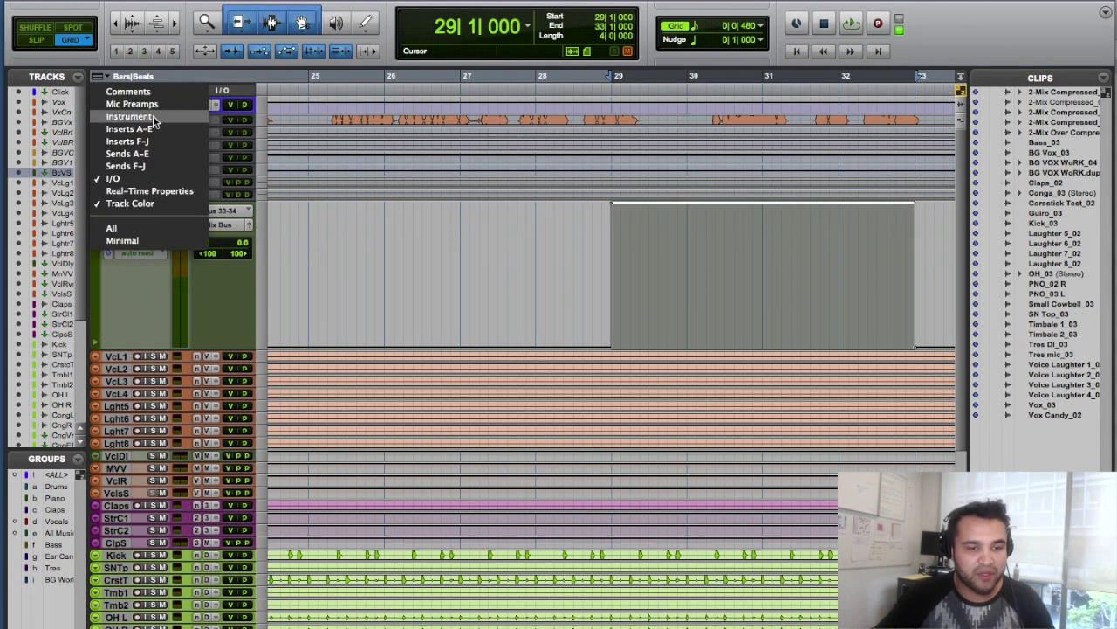
{"action": "left_click", "coordinate": [129, 129]}
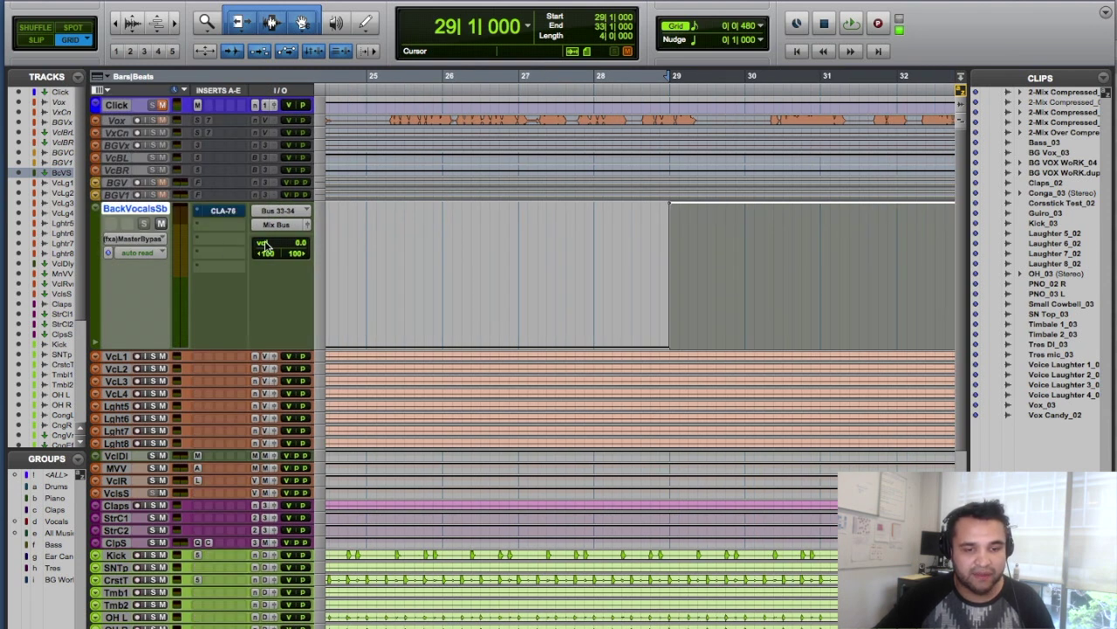
{"action": "left_click", "coordinate": [646, 225]}
{"action": "key", "text": "space"}
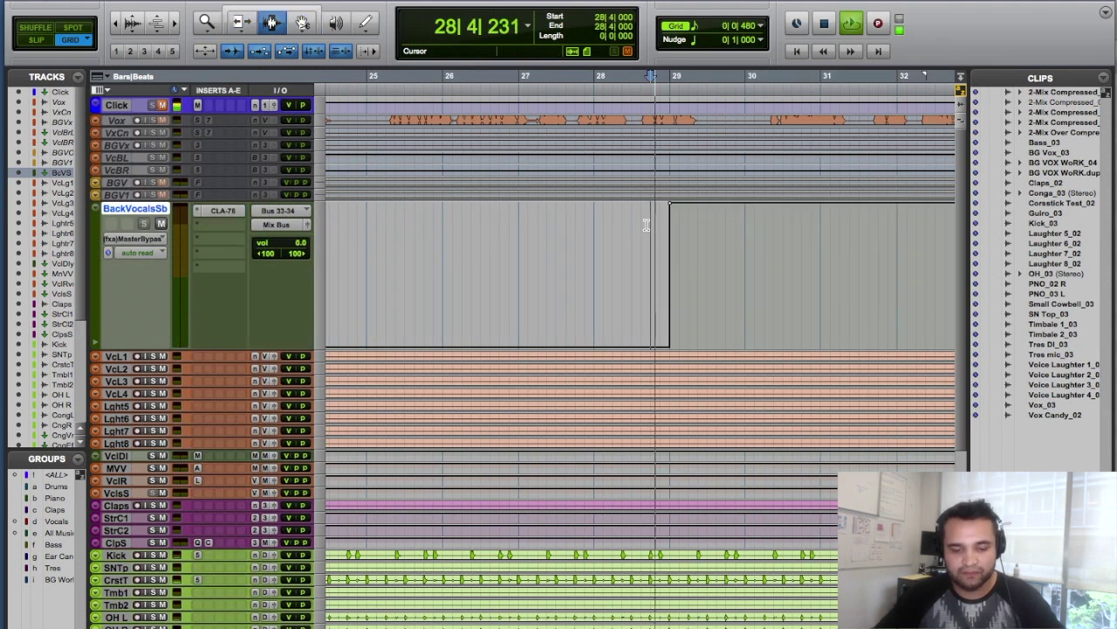
- Replay the bypass change from bar 27, then stop and zoom out to bars 1–65
{"action": "key", "text": "space"}
{"action": "left_click", "coordinate": [568, 232]}
{"action": "key", "text": "space"}
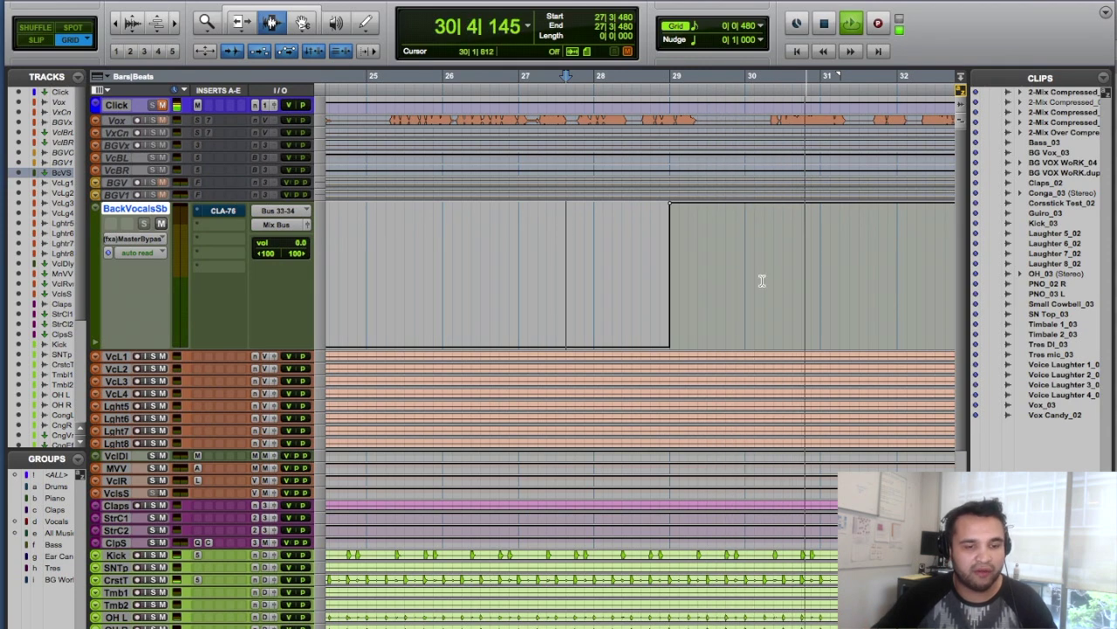
{"action": "key", "text": "space"}
{"action": "key", "text": "super+bracketleft"}
{"action": "key", "text": "super+bracketleft"}
{"action": "key", "text": "super+bracketleft"}
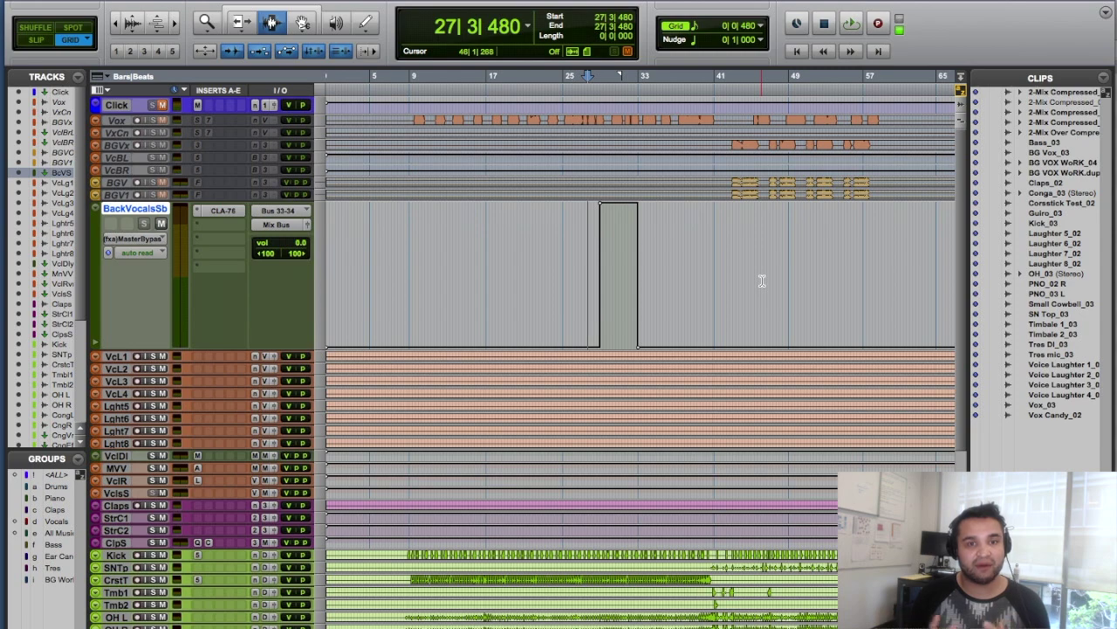
- In the mixer, scroll across until the Kick, Bass and BasSb strips are visible
{"action": "key", "text": "super+equal"}
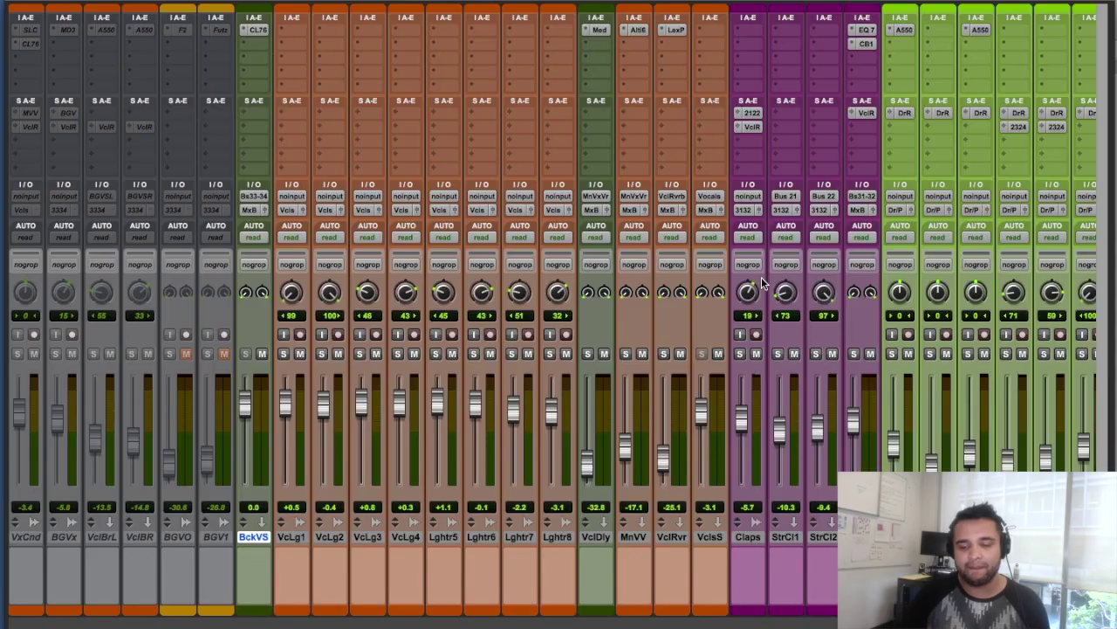
{"action": "scroll", "coordinate": [723, 387], "scroll_direction": "right", "scroll_amount": 2}
{"action": "scroll", "coordinate": [722, 387], "scroll_direction": "right", "scroll_amount": 1}
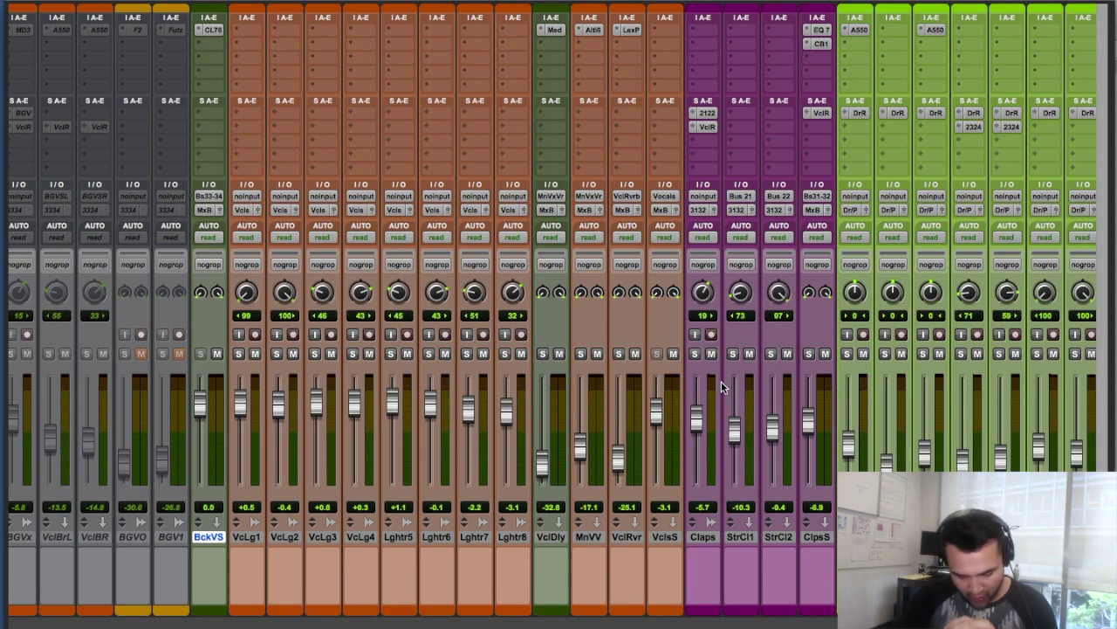
{"action": "scroll", "coordinate": [840, 421], "scroll_direction": "right", "scroll_amount": 2}
{"action": "scroll", "coordinate": [841, 421], "scroll_direction": "right", "scroll_amount": 10}
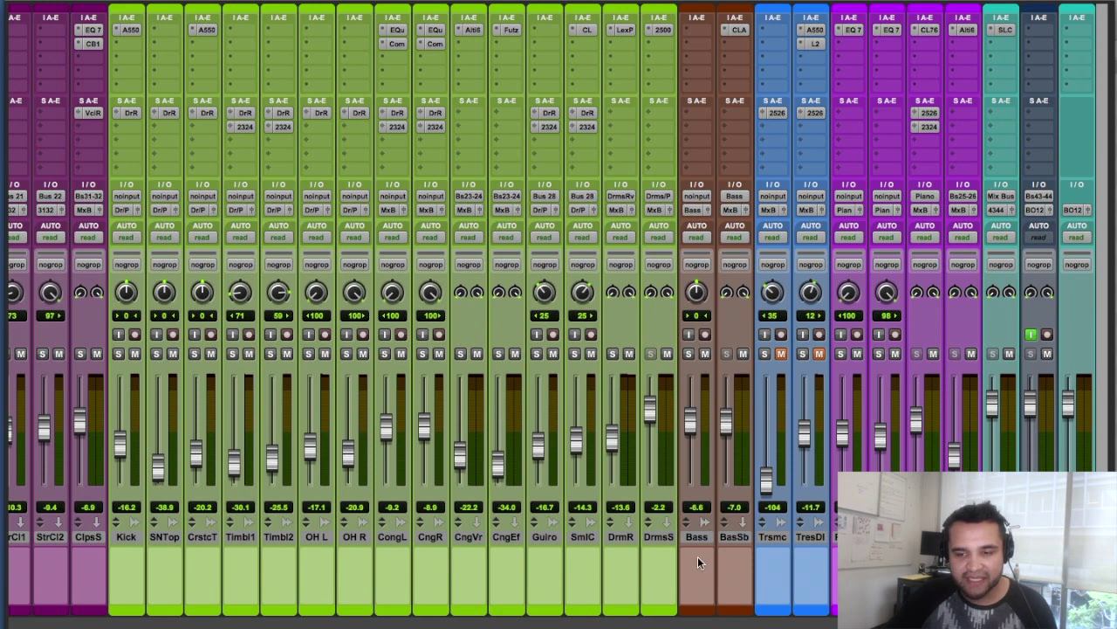
- Select BasSb, solo the Bass channel, and start playback from bar 12
{"action": "left_click", "coordinate": [738, 538]}
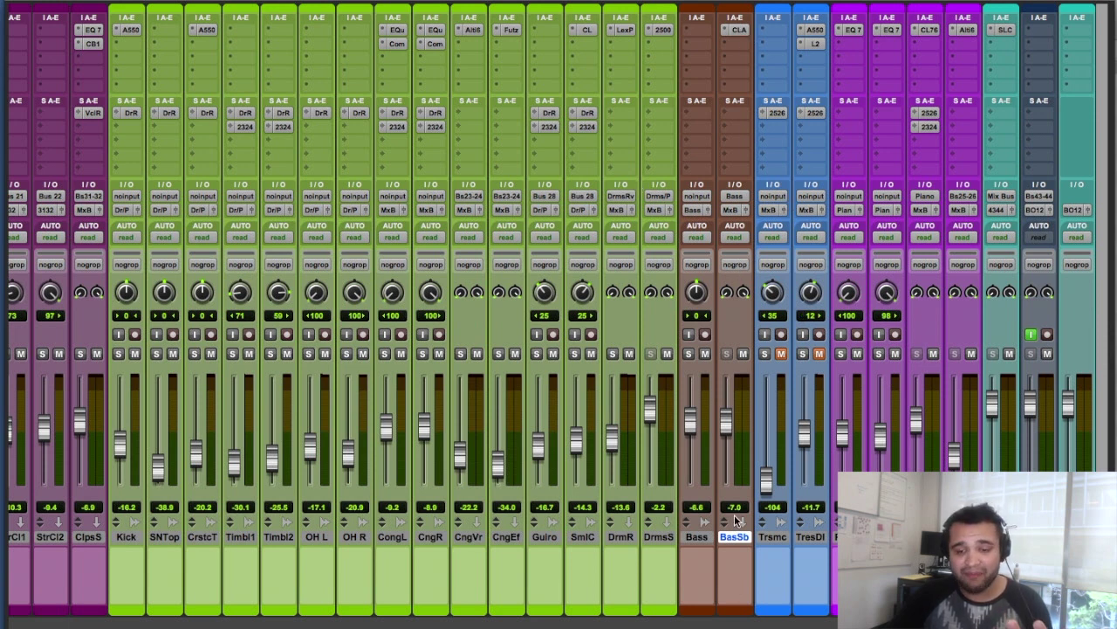
{"action": "left_click", "coordinate": [687, 355]}
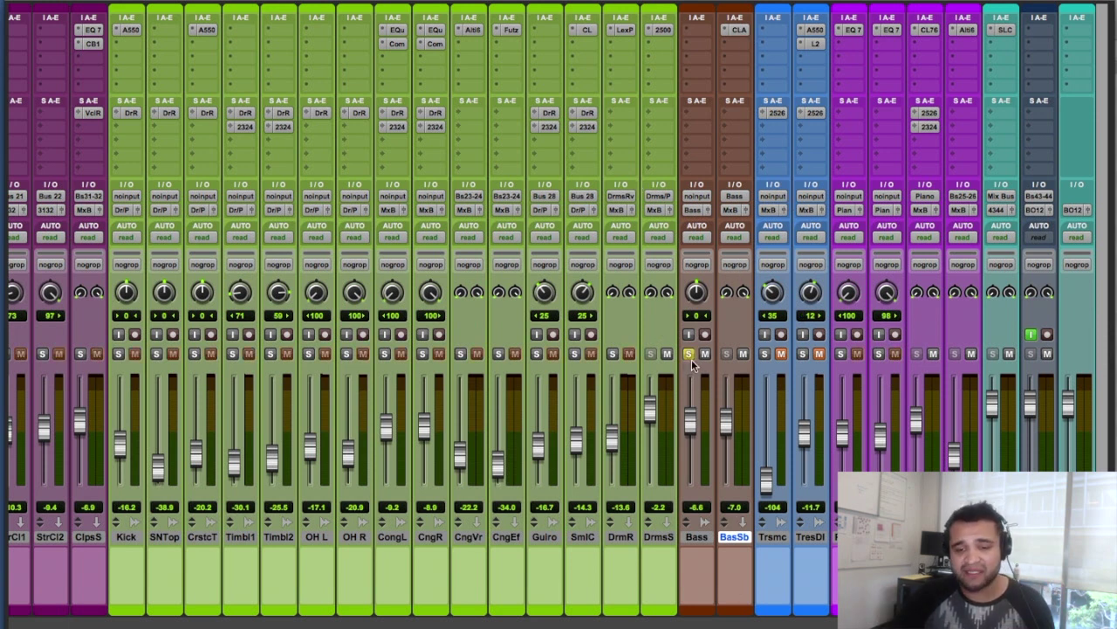
{"action": "key", "text": "super+equal"}
{"action": "left_click", "coordinate": [444, 216]}
{"action": "key", "text": "space"}
{"action": "key", "text": "super+equal"}
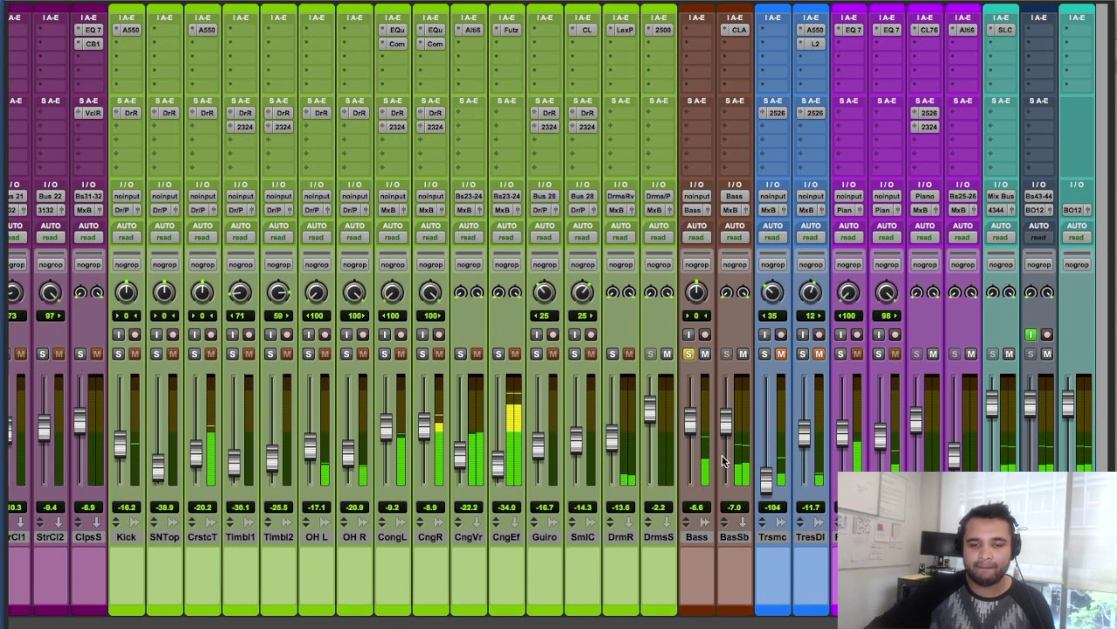
- Raise Bass to about -2.6 dB, unsolo it, then trim the fader to -6.2 dB
{"action": "left_click_drag", "start_coordinate": [689, 426], "coordinate": [692, 423]}
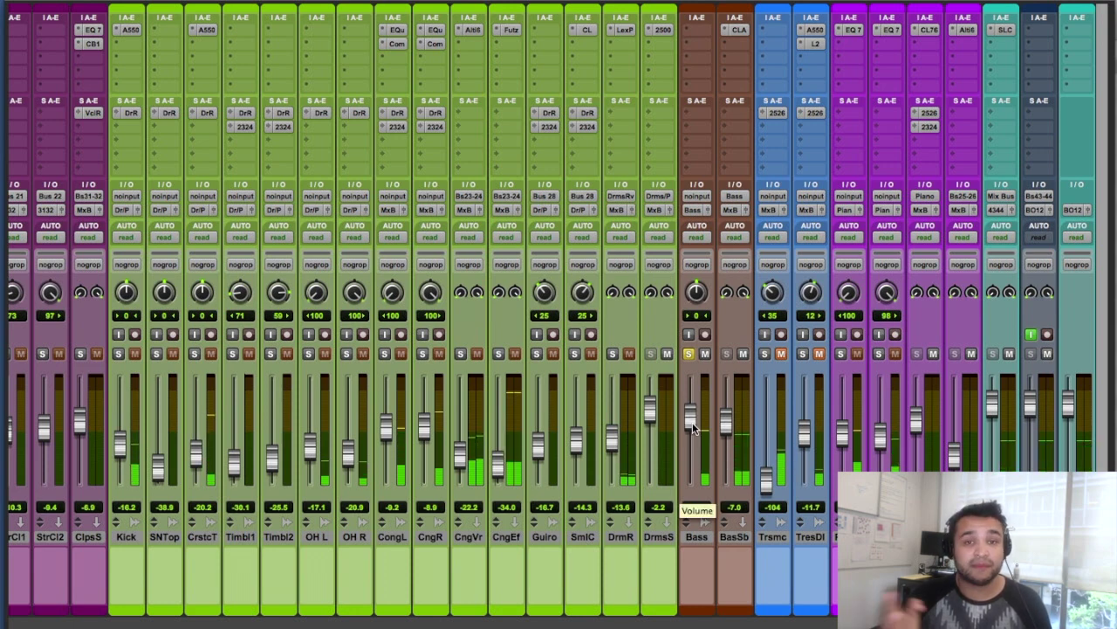
{"action": "left_click", "coordinate": [689, 355]}
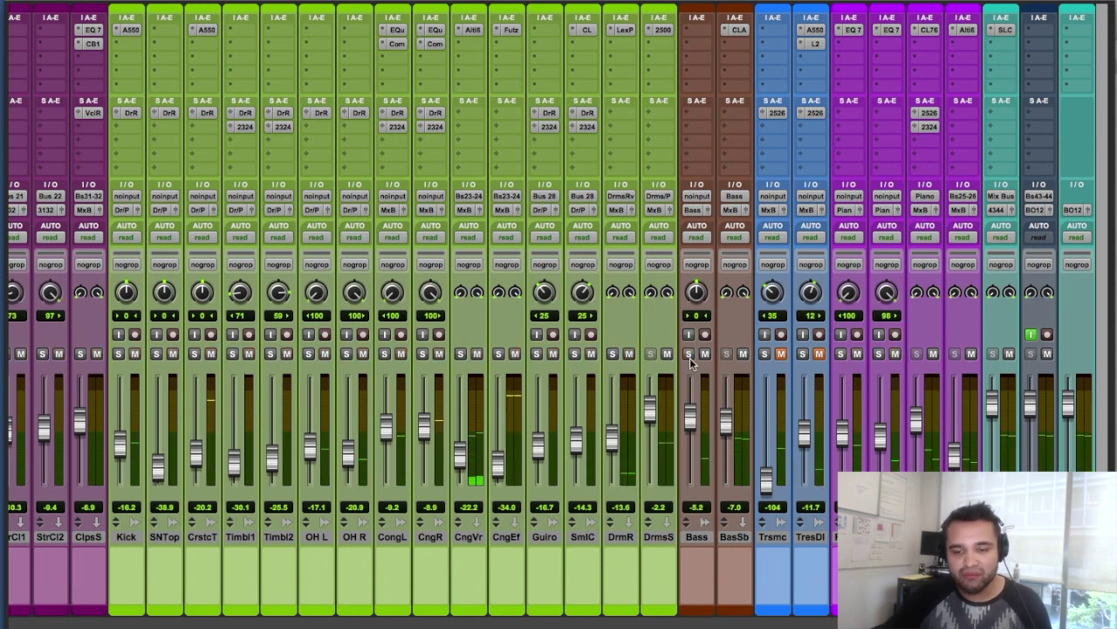
{"action": "key", "text": "super+equal"}
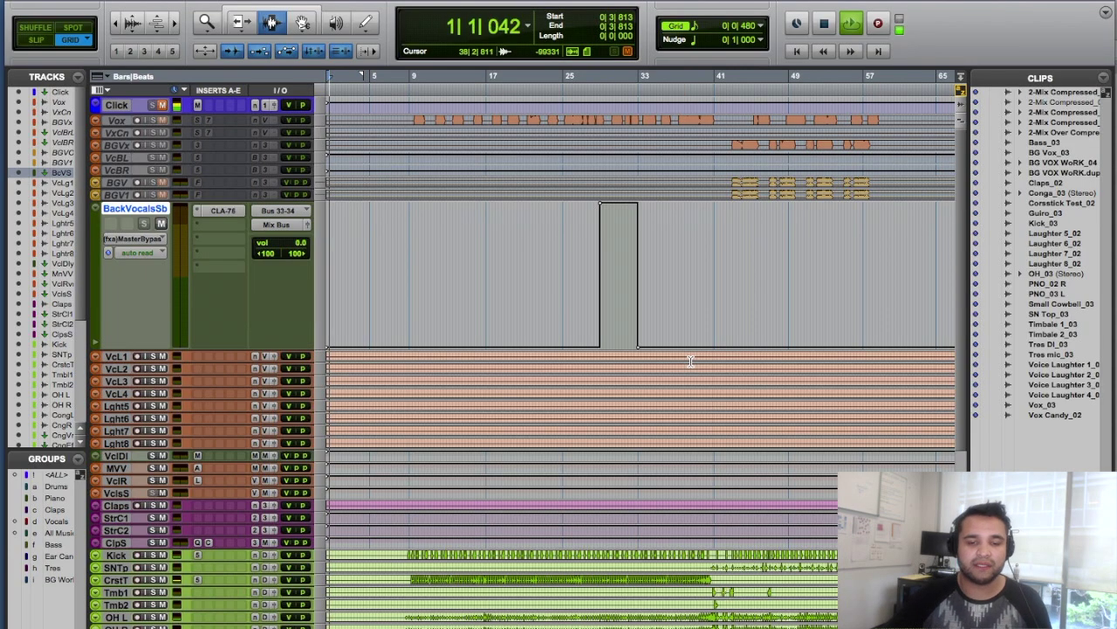
{"action": "key", "text": "super+equal"}
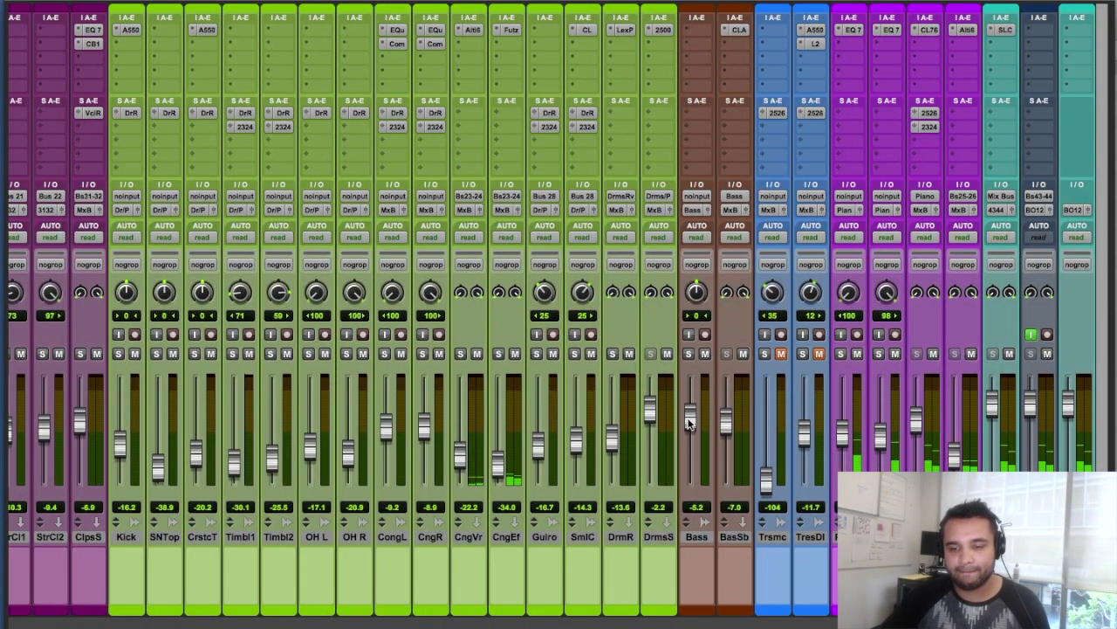
{"action": "left_click_drag", "start_coordinate": [690, 425], "coordinate": [690, 427]}
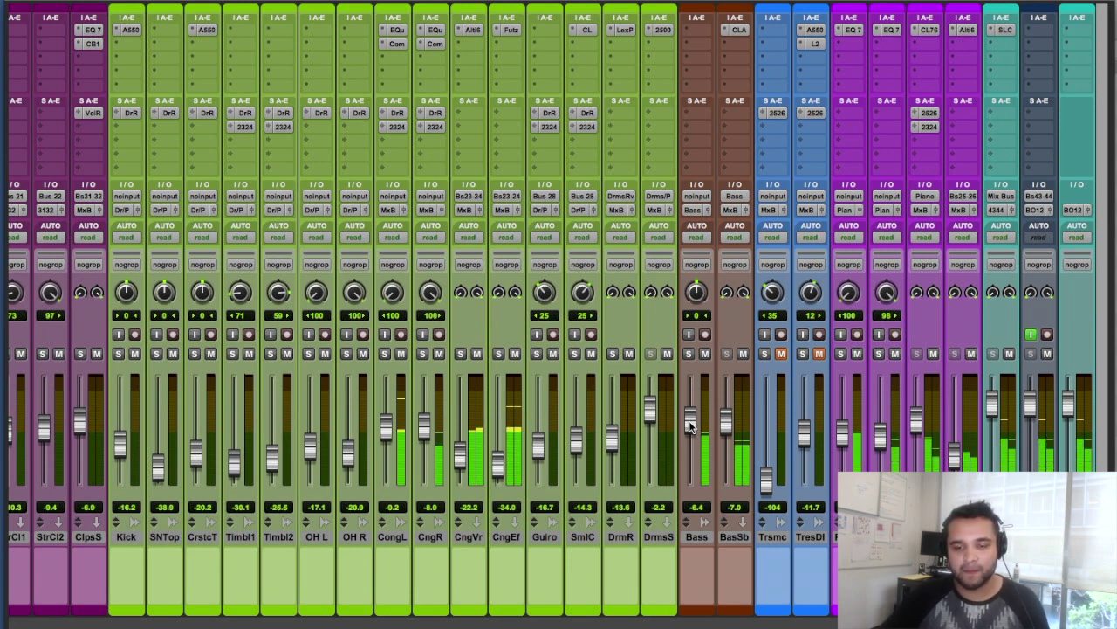
{"action": "left_click_drag", "start_coordinate": [689, 425], "coordinate": [689, 424]}
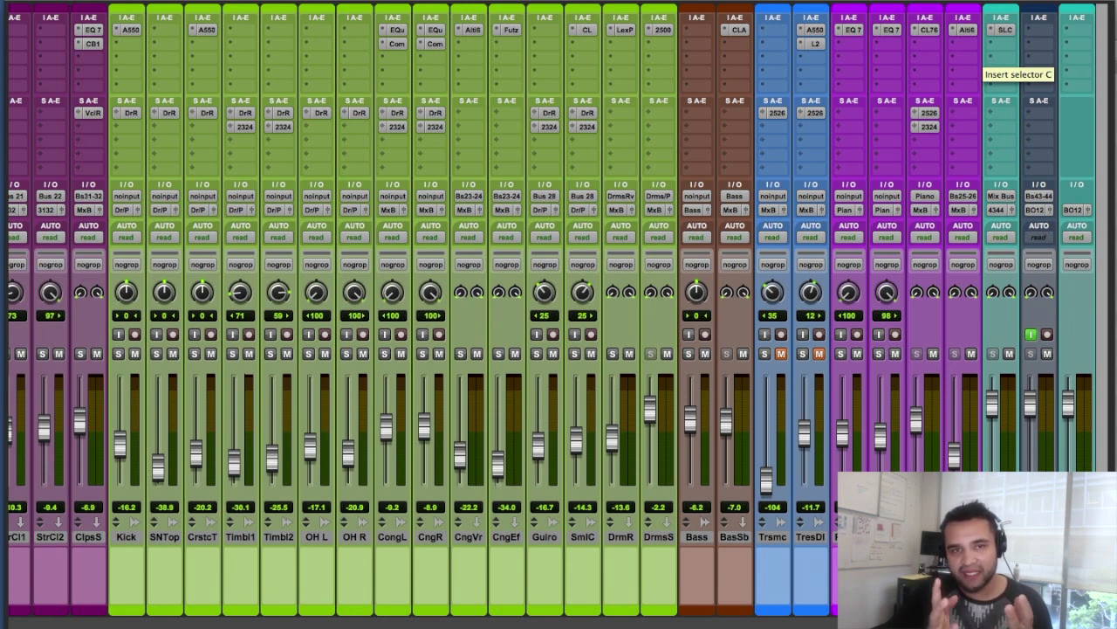
- Open the SSLComp insert on the Mix Bus channel strip
{"action": "left_click", "coordinate": [1002, 29]}
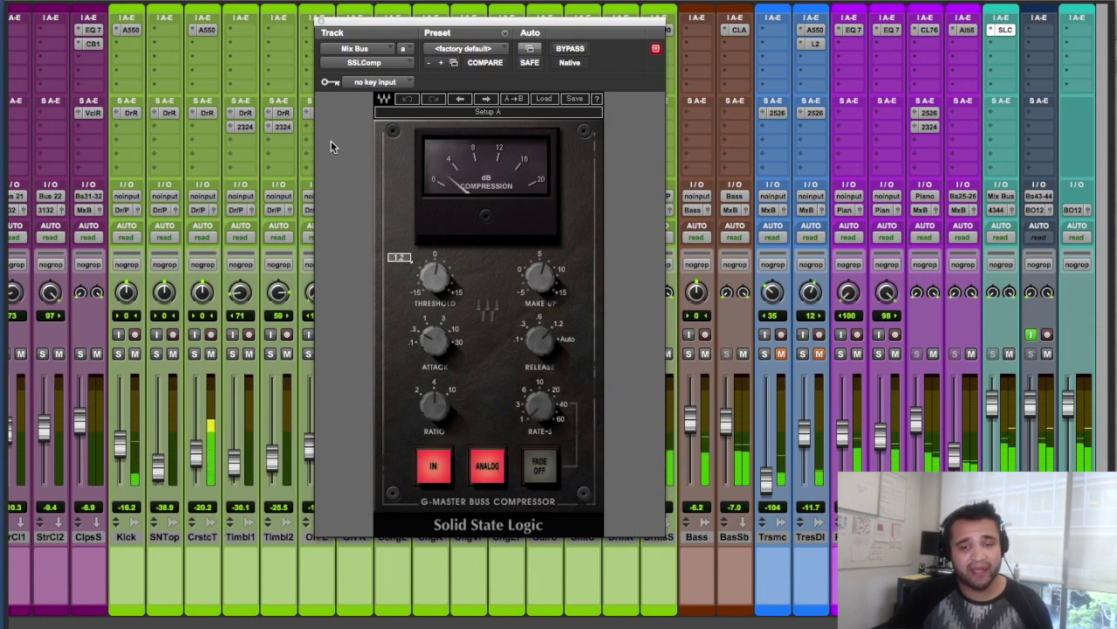
- Close the SSL G-Master Buss Compressor plug-in window
{"action": "left_click", "coordinate": [320, 21]}
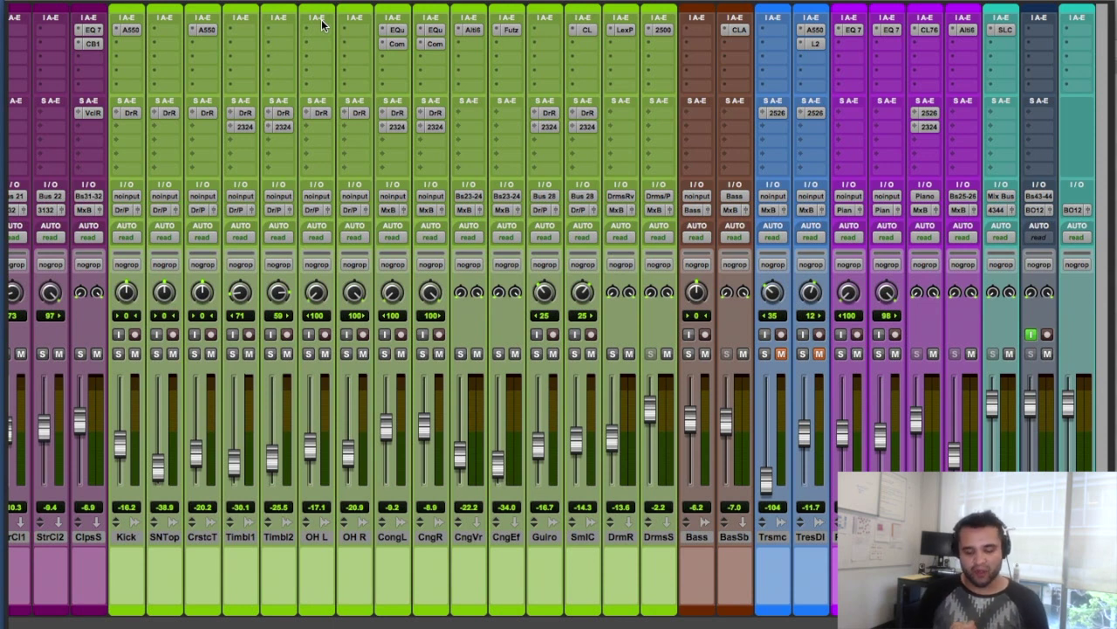
- Toggle to the Edit window and back to confirm BasSb shows a C4 insert below CLA
{"action": "key", "text": "super+equal"}
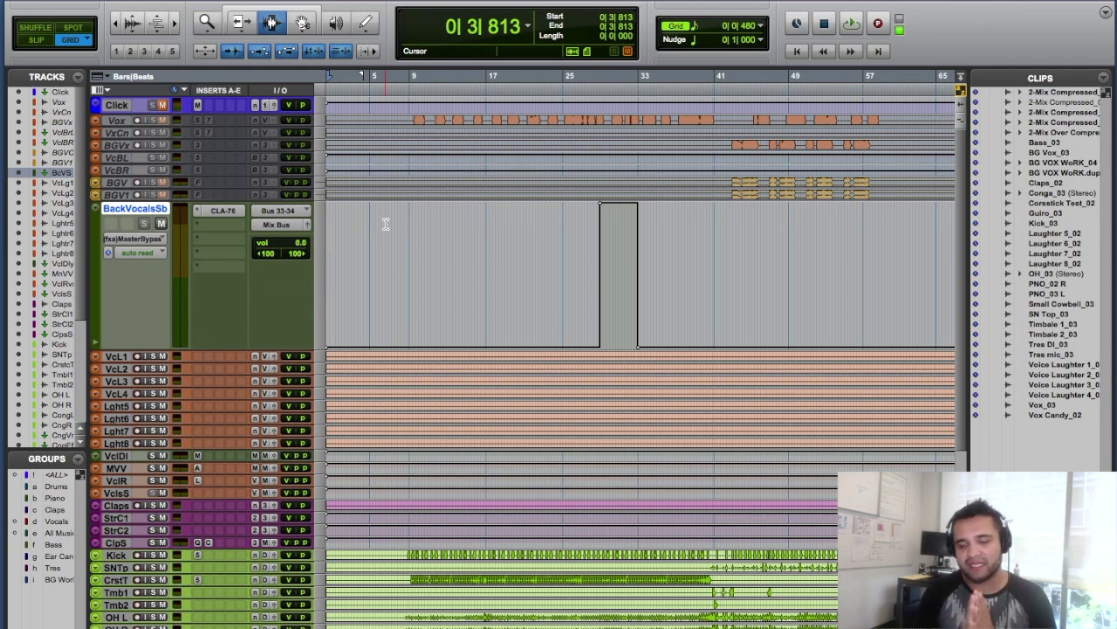
{"action": "key", "text": "super+equal"}
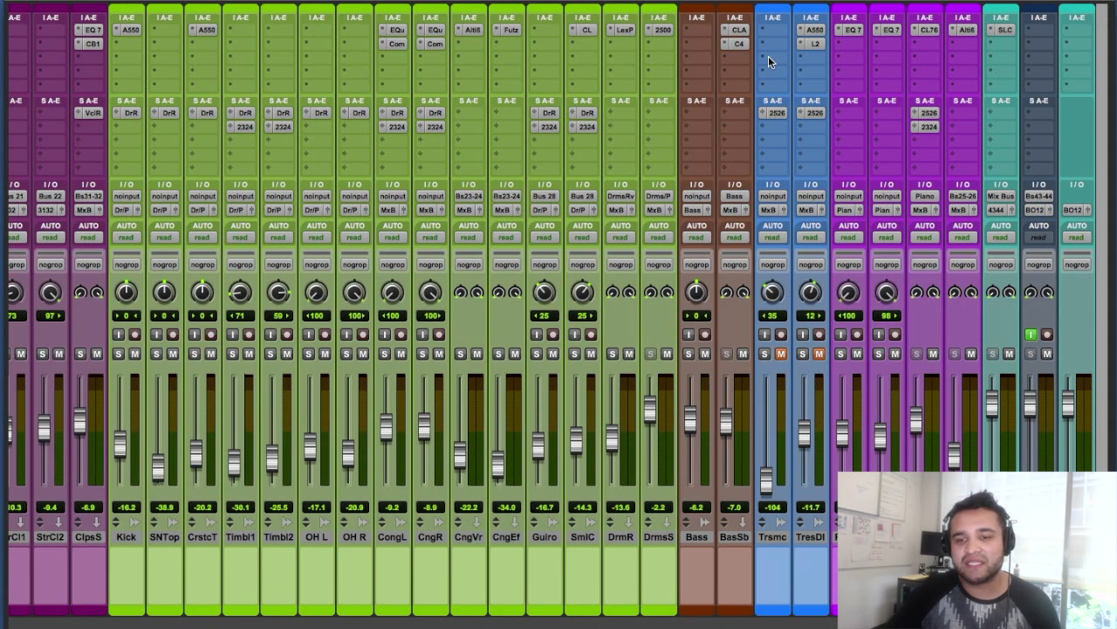
{"action": "left_click", "coordinate": [738, 44]}
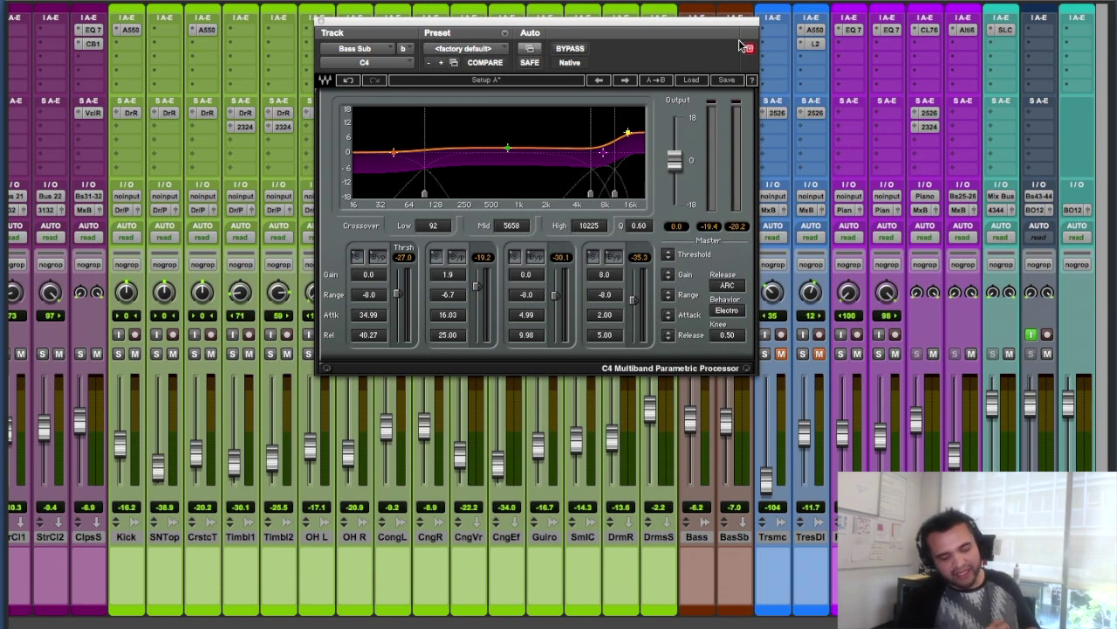
{"action": "left_click", "coordinate": [321, 22]}
- Insert the Tube-Tech CL 1B (stereo) compressor in Bass Sub's next free slot after C4
{"action": "left_click", "coordinate": [733, 55]}
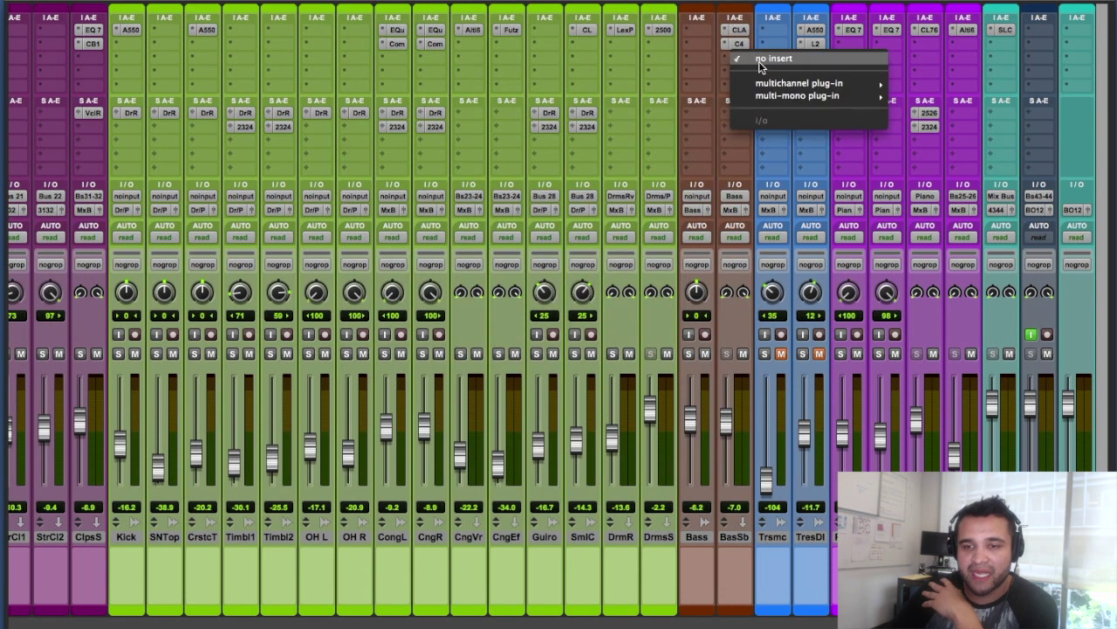
{"action": "mouse_move", "coordinate": [803, 87]}
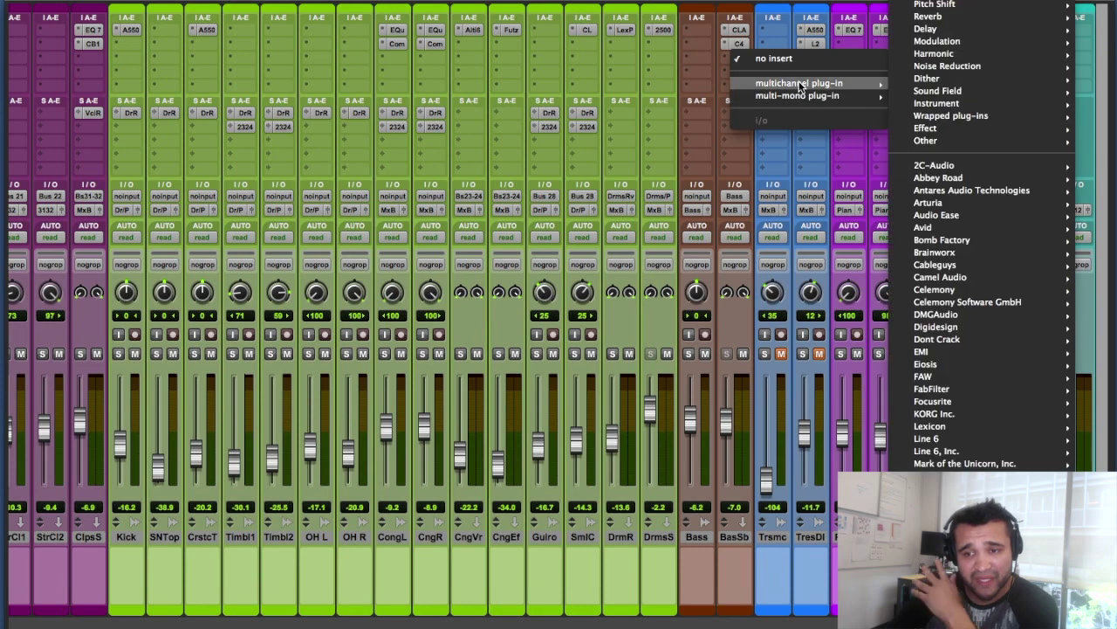
{"action": "mouse_move", "coordinate": [970, 53]}
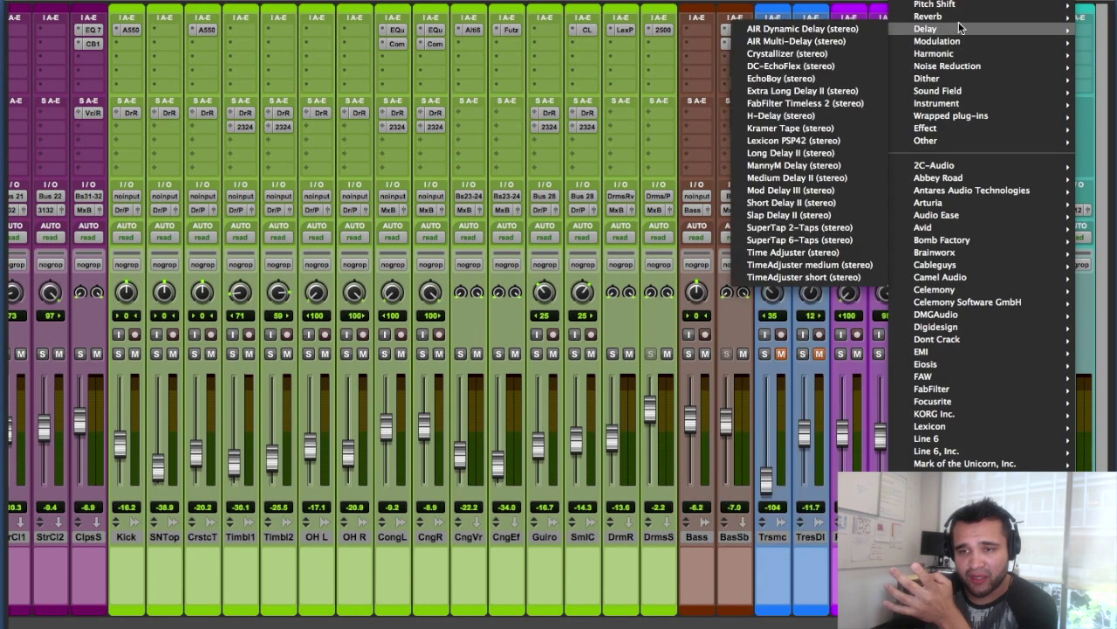
{"action": "mouse_move", "coordinate": [938, 5]}
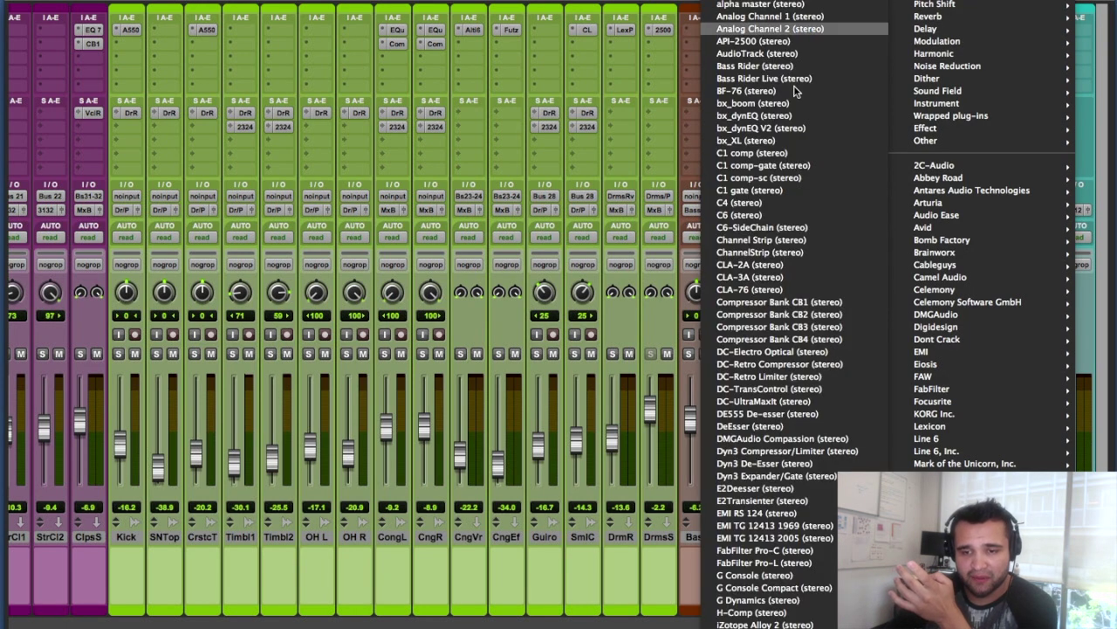
{"action": "scroll", "coordinate": [785, 523], "scroll_direction": "down", "scroll_amount": 15}
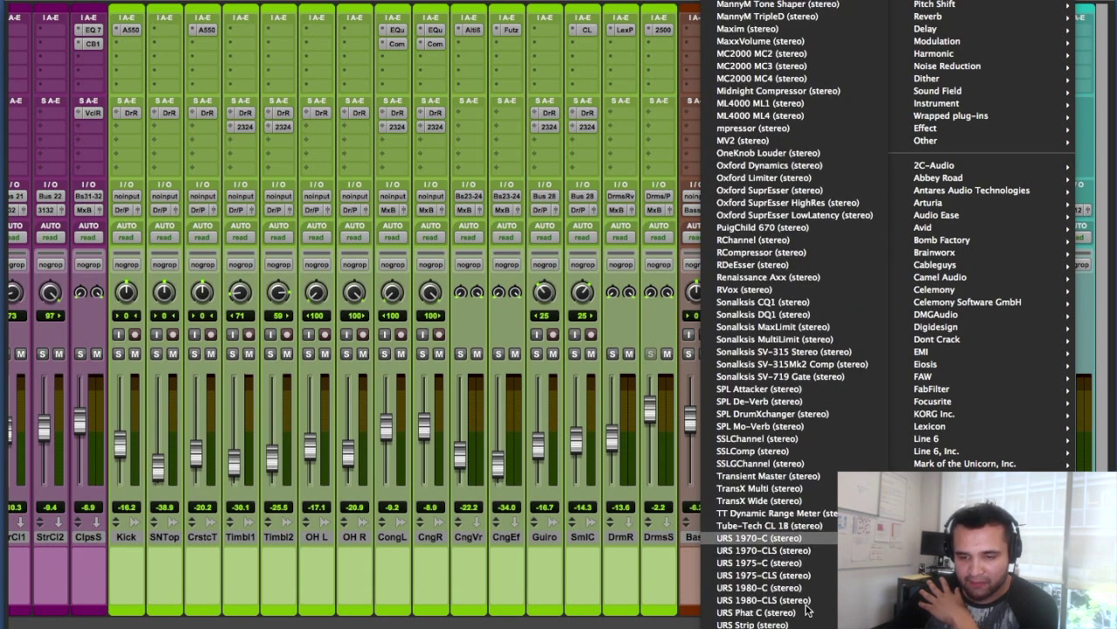
{"action": "scroll", "coordinate": [821, 534], "scroll_direction": "down", "scroll_amount": 2}
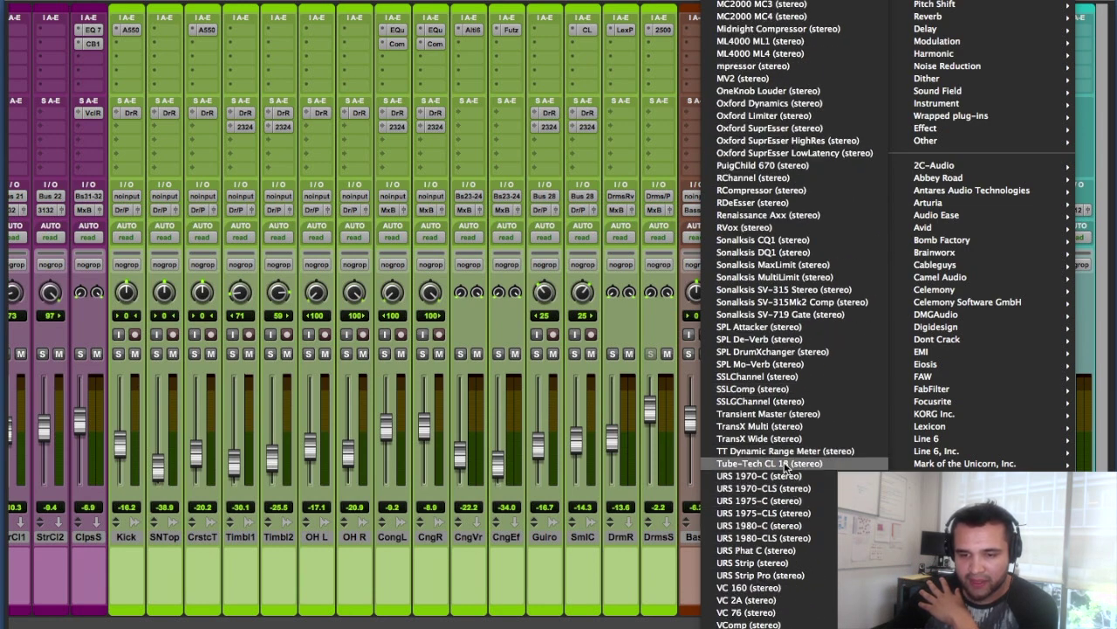
{"action": "left_click", "coordinate": [860, 463]}
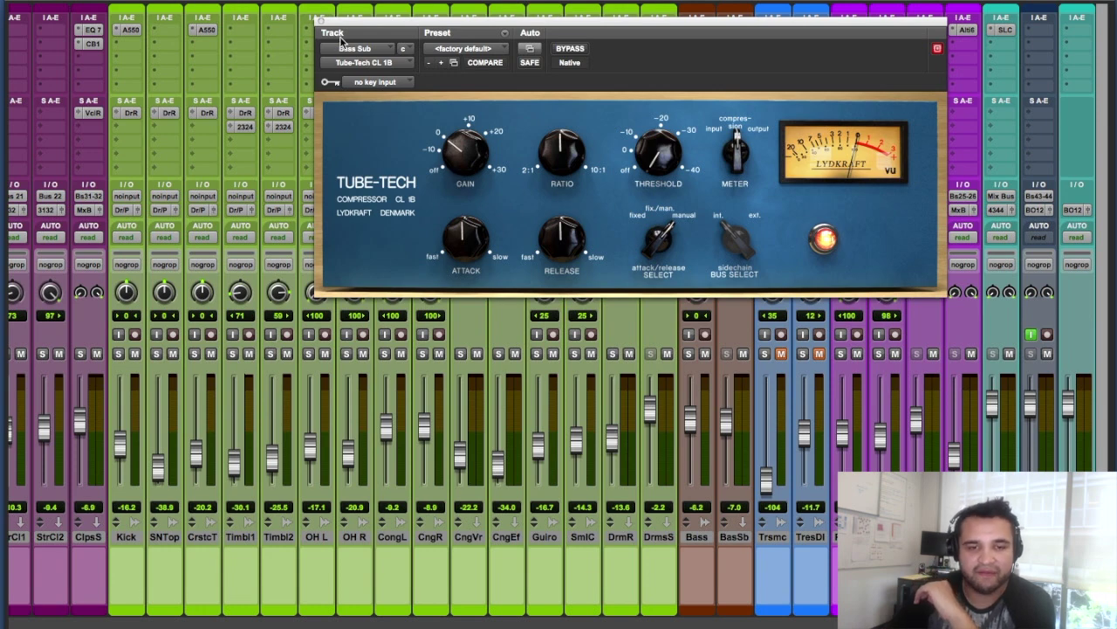
- Close the Tube-Tech CL 1B plug-in window to reveal the full mixer
{"action": "left_click", "coordinate": [320, 21]}
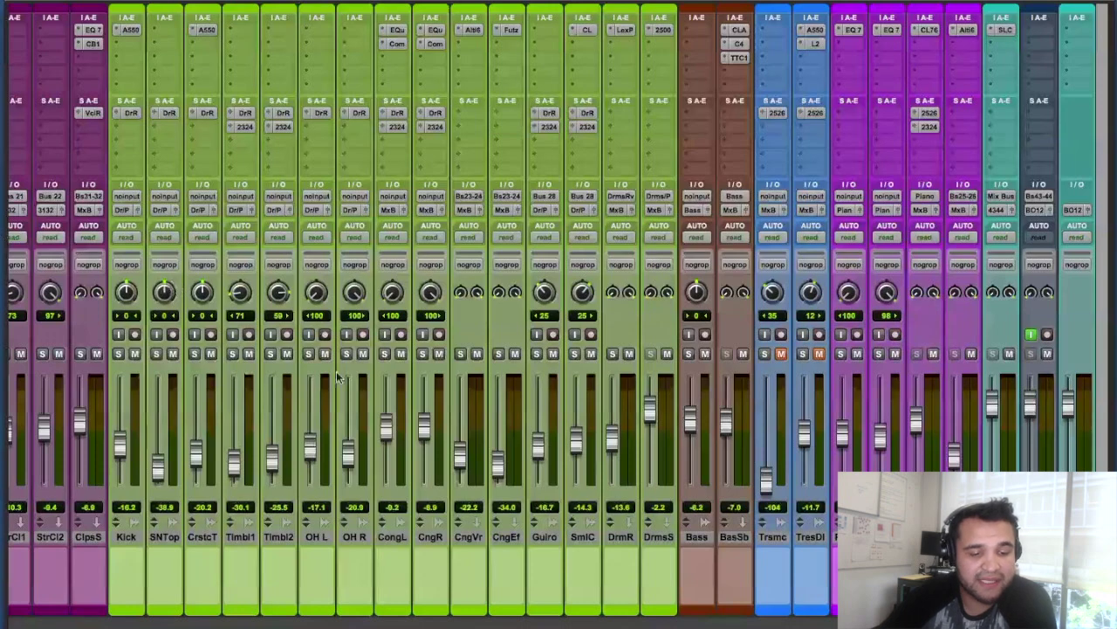
- Place the playback cursor at bar 5 in the BackVocalsSb track, then return to the mixer
{"action": "scroll", "coordinate": [337, 371], "scroll_direction": "left", "scroll_amount": 10}
{"action": "scroll", "coordinate": [336, 371], "scroll_direction": "left", "scroll_amount": 6}
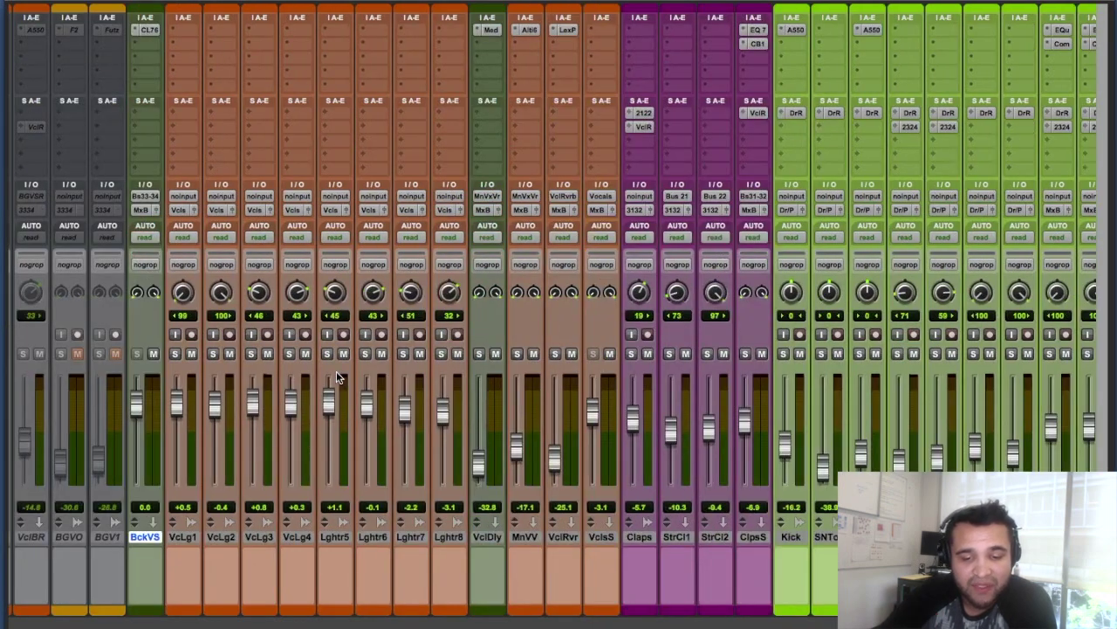
{"action": "key", "text": "super+equal"}
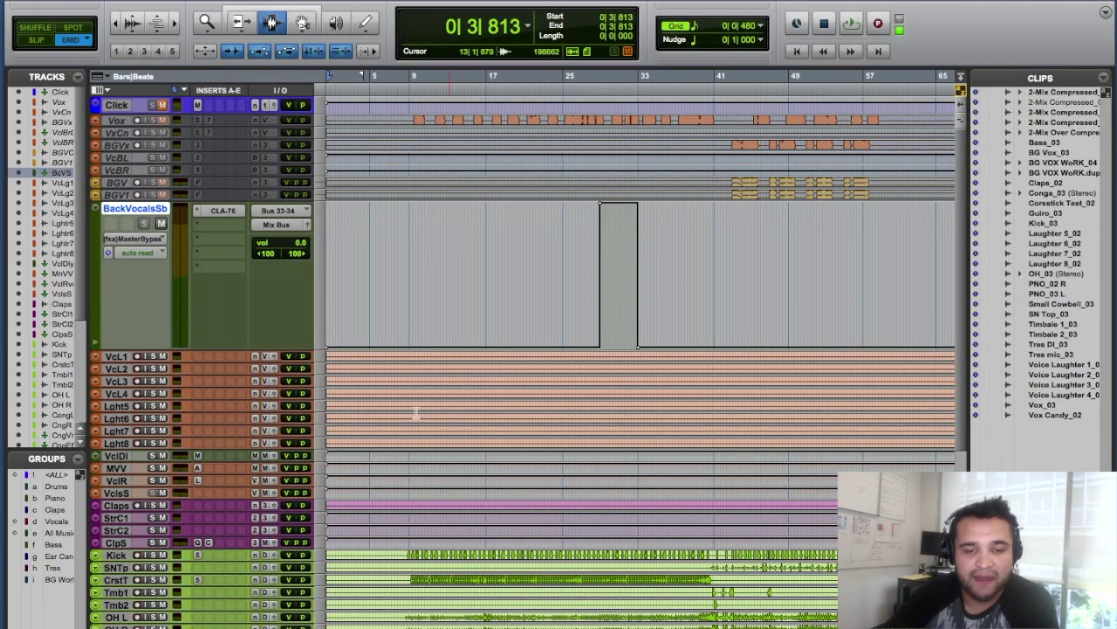
{"action": "left_click", "coordinate": [375, 307]}
{"action": "key", "text": "super+equal"}
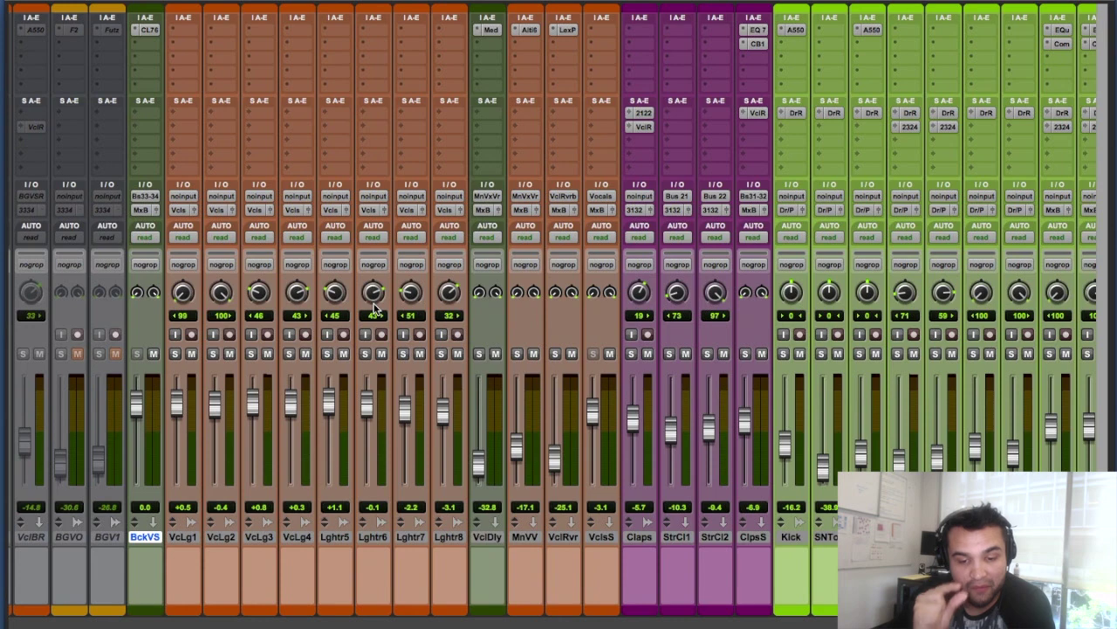
{"action": "scroll", "coordinate": [557, 382], "scroll_direction": "right", "scroll_amount": 10}
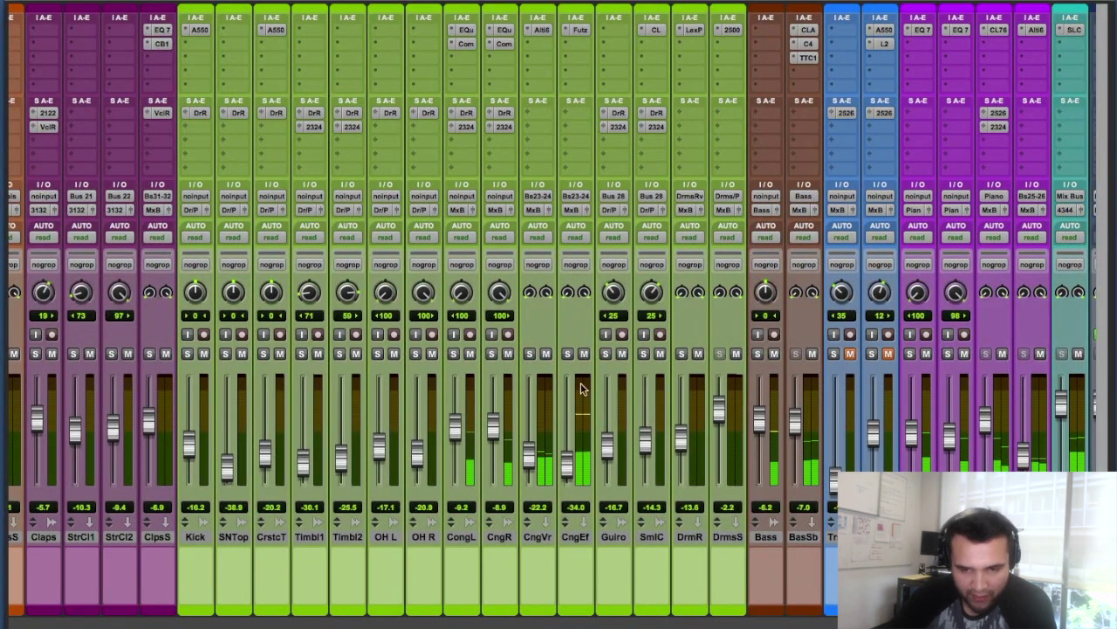
{"action": "scroll", "coordinate": [613, 495], "scroll_direction": "right", "scroll_amount": 2}
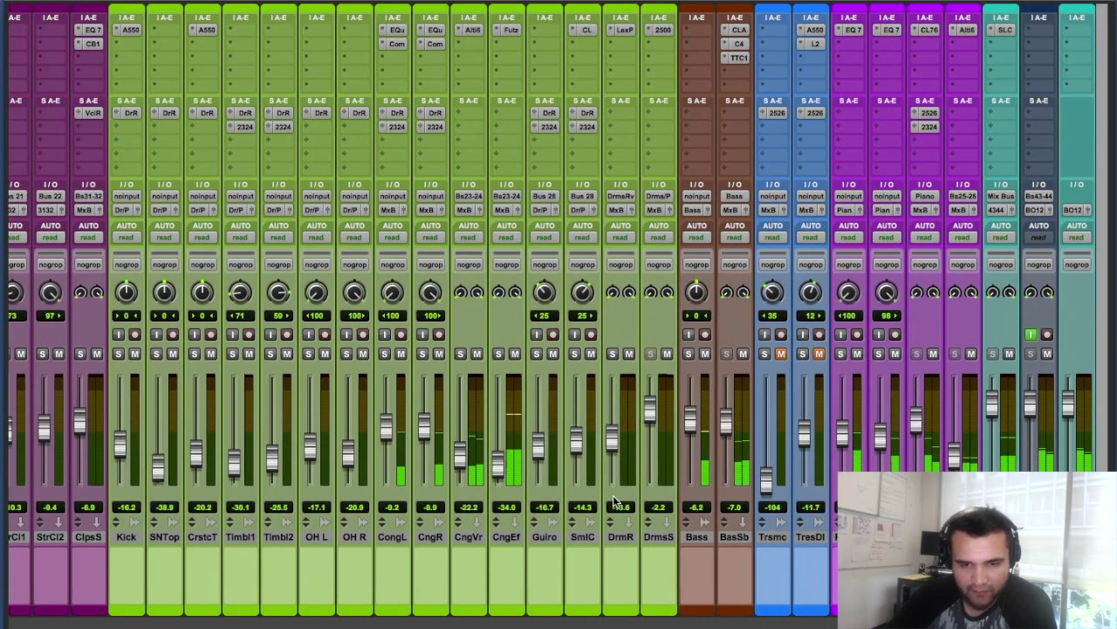
{"action": "left_click", "coordinate": [400, 353]}
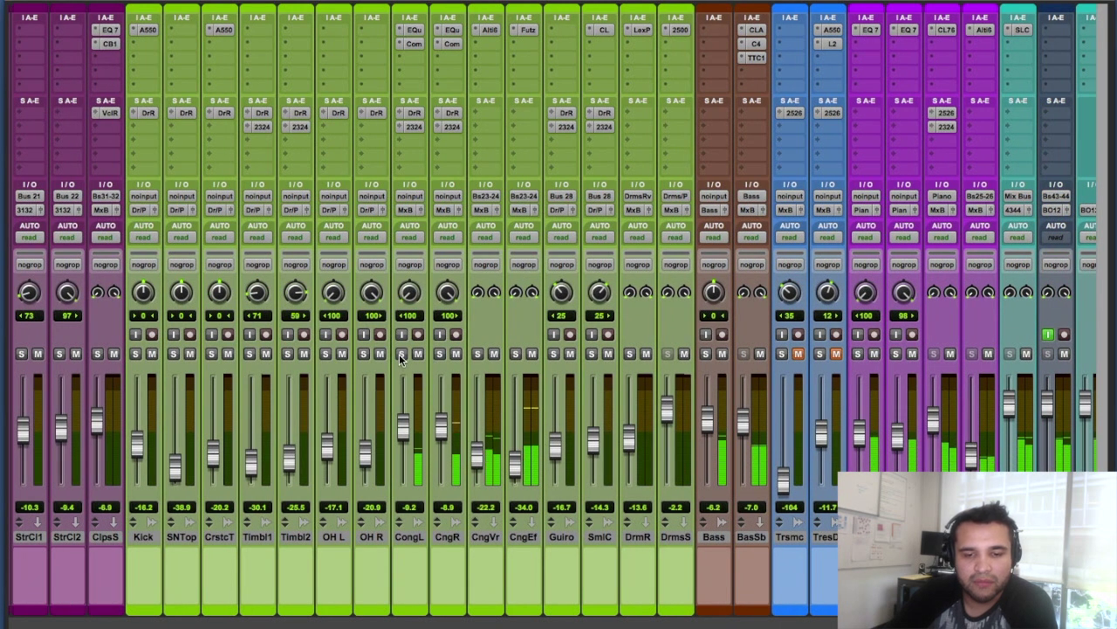
{"action": "left_click", "coordinate": [439, 353]}
{"action": "left_click", "coordinate": [477, 354]}
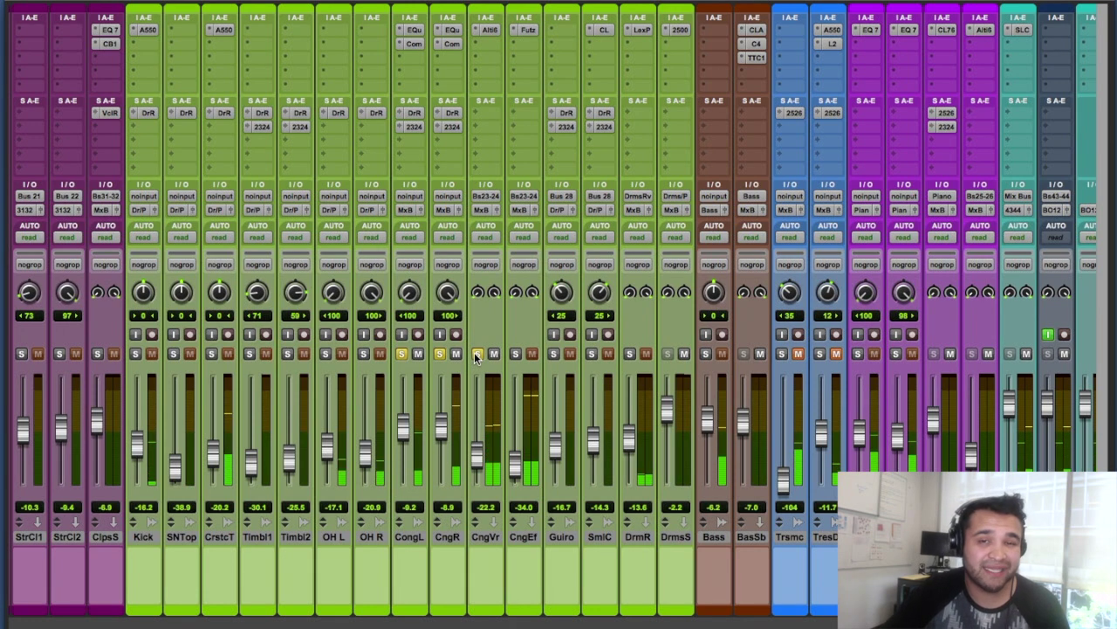
{"action": "left_click", "coordinate": [477, 354]}
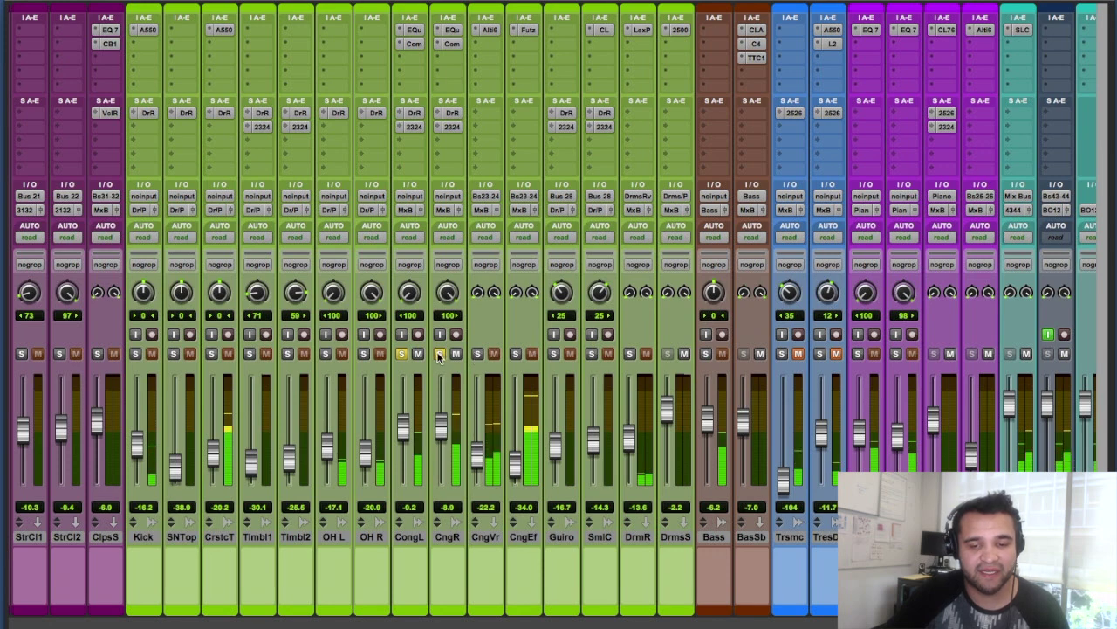
{"action": "left_click", "coordinate": [439, 353]}
{"action": "left_click", "coordinate": [401, 354]}
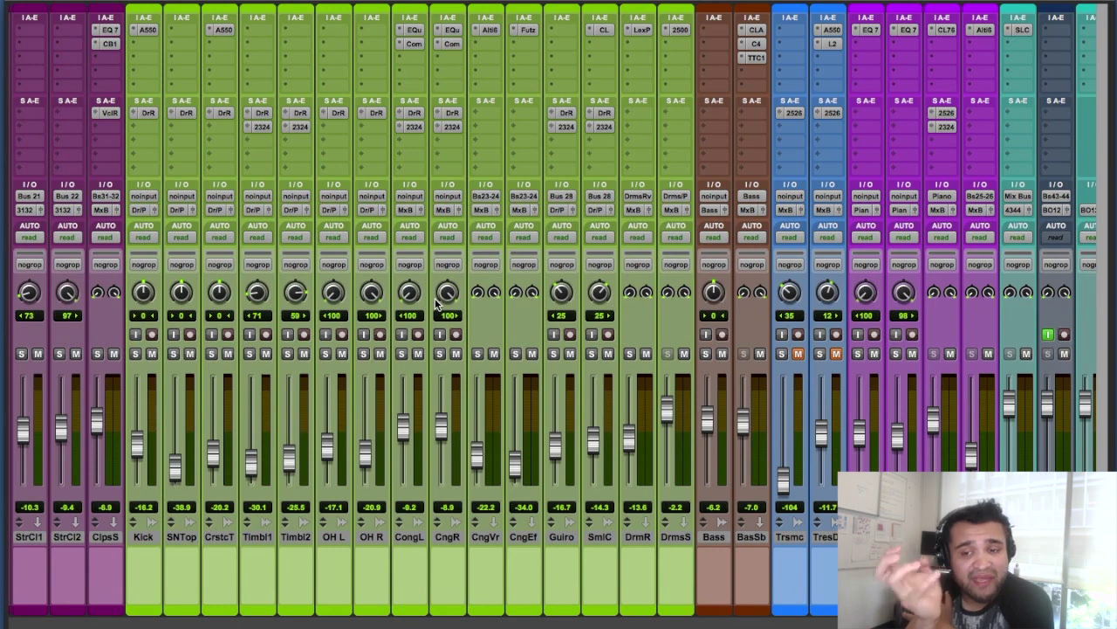
{"action": "scroll", "coordinate": [596, 488], "scroll_direction": "left", "scroll_amount": 10}
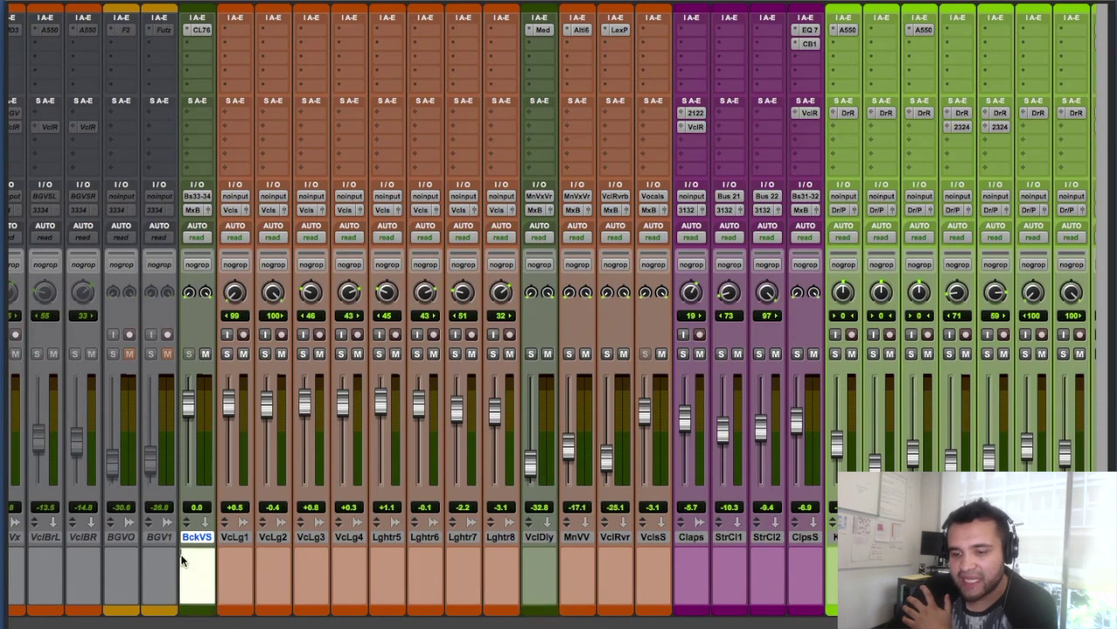
- Solo the CongL and CngR conga tracks
{"action": "scroll", "coordinate": [721, 520], "scroll_direction": "right", "scroll_amount": 10}
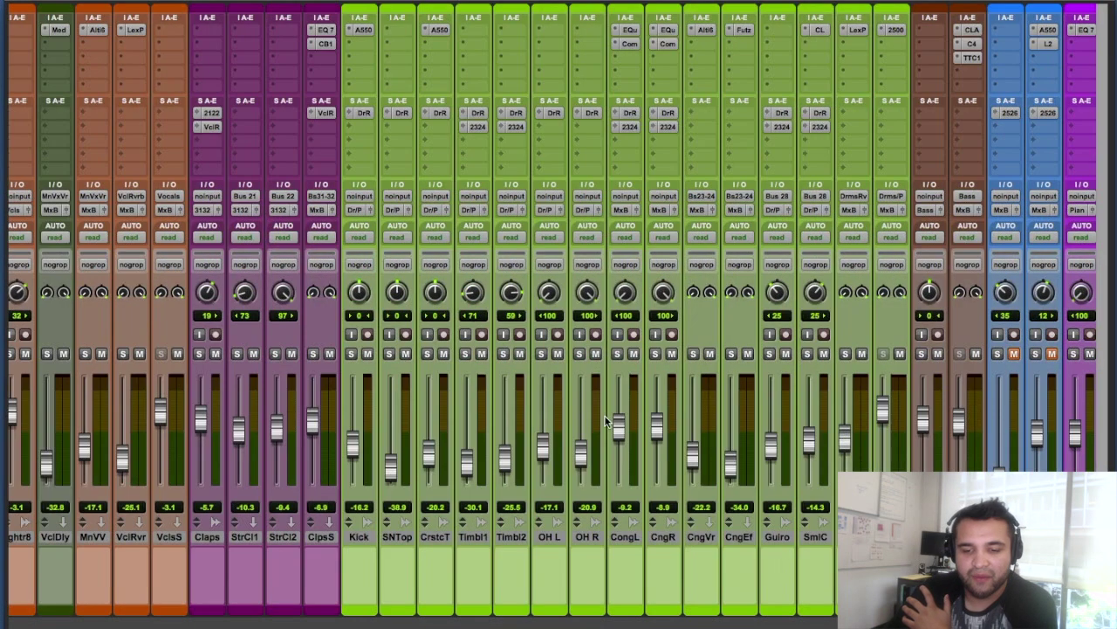
{"action": "left_click", "coordinate": [617, 354]}
{"action": "left_click", "coordinate": [654, 354]}
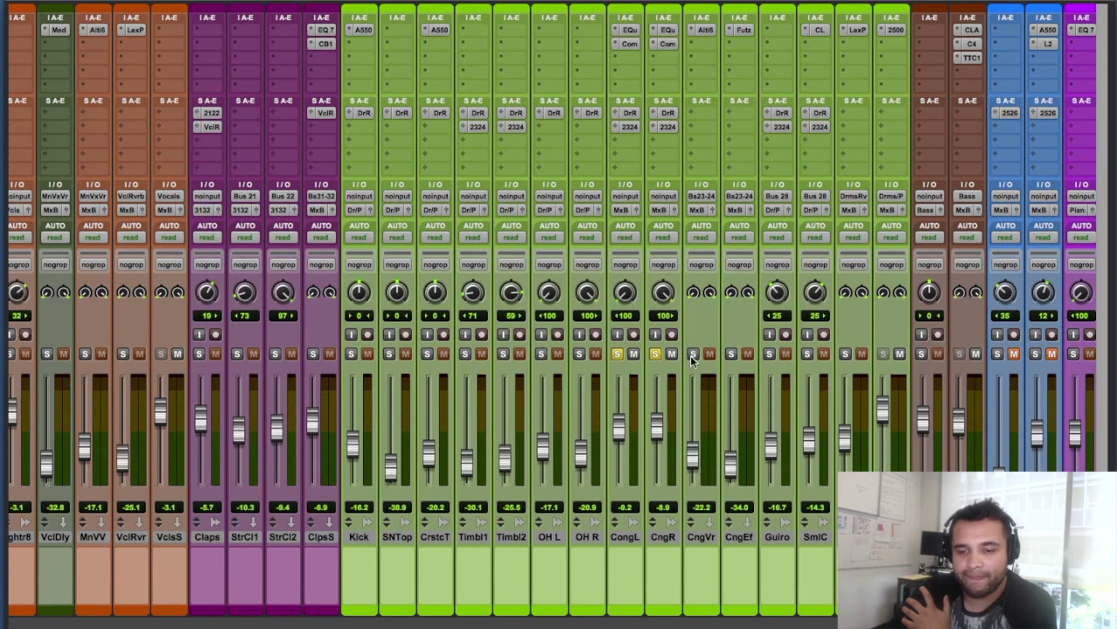
- Play from bar 9 back in the mixer, add CngVr to the solo, then clear all conga solos
{"action": "key", "text": "super+equal"}
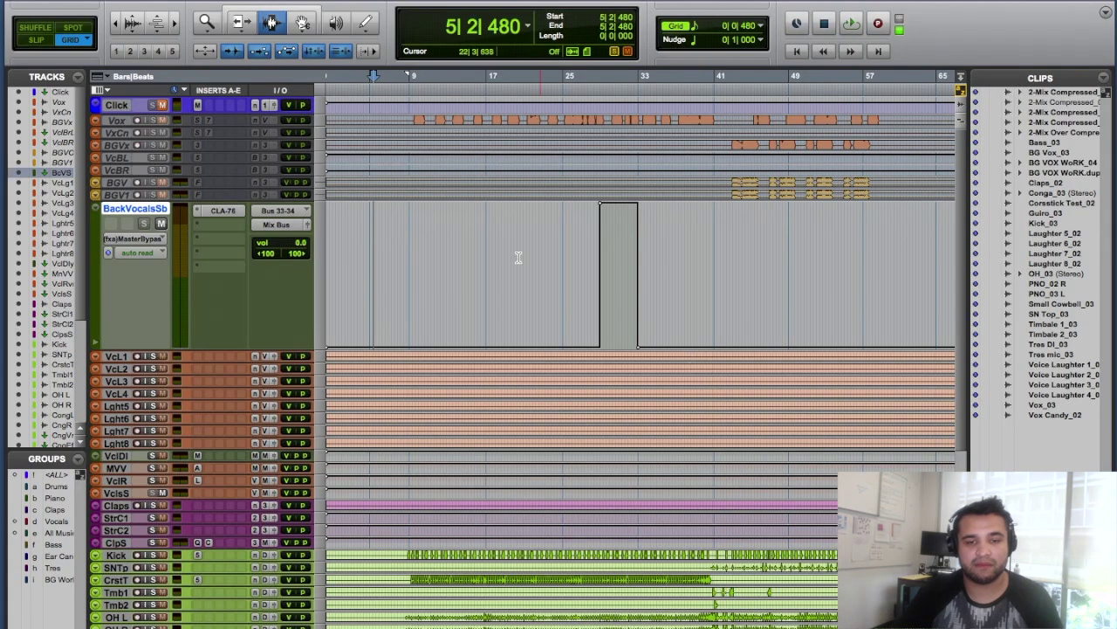
{"action": "left_click", "coordinate": [418, 232]}
{"action": "key", "text": "space"}
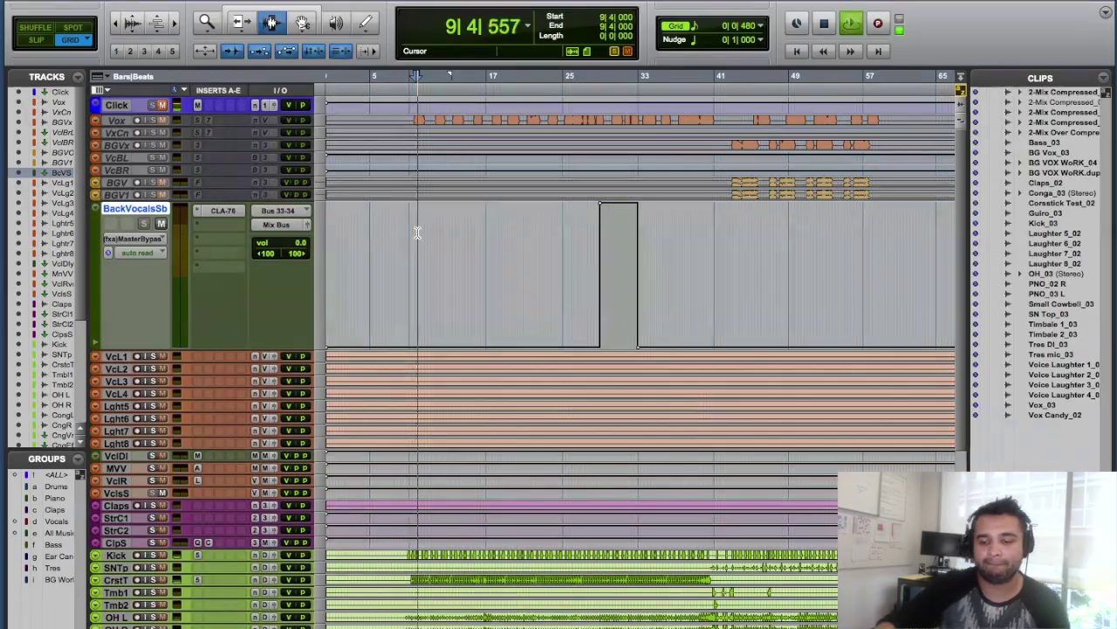
{"action": "key", "text": "super+equal"}
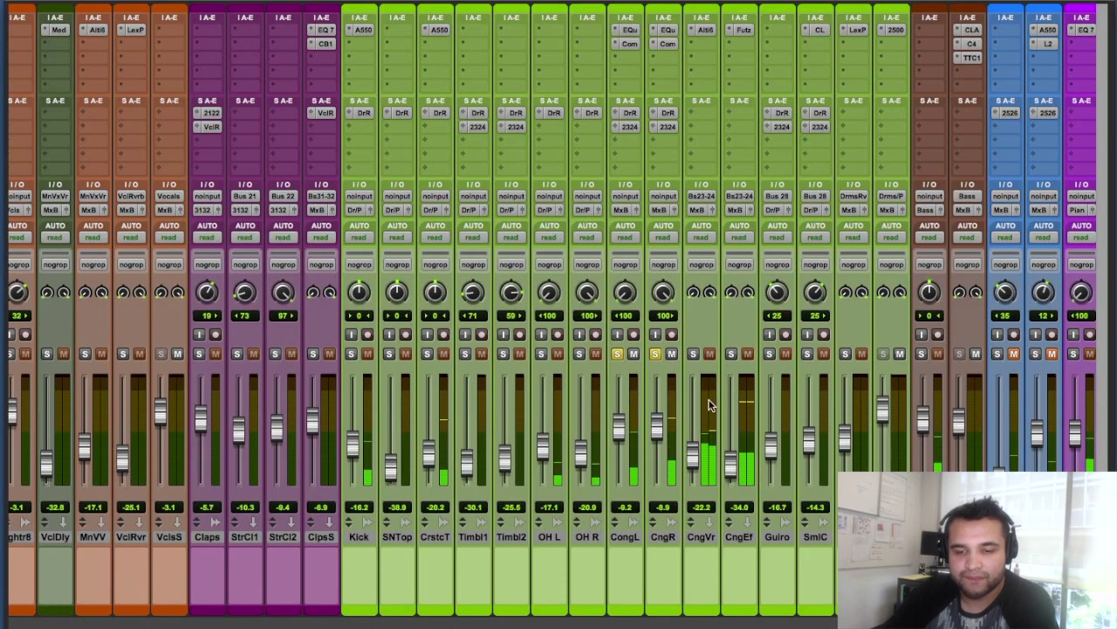
{"action": "left_click", "coordinate": [693, 354]}
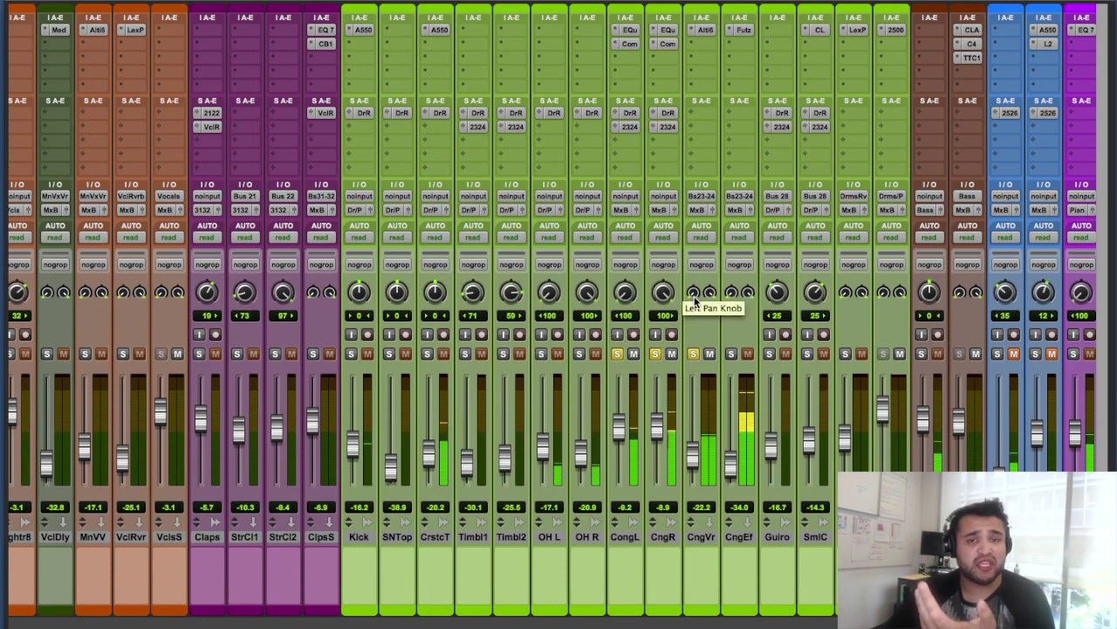
{"action": "left_click", "coordinate": [657, 354], "text": "alt"}
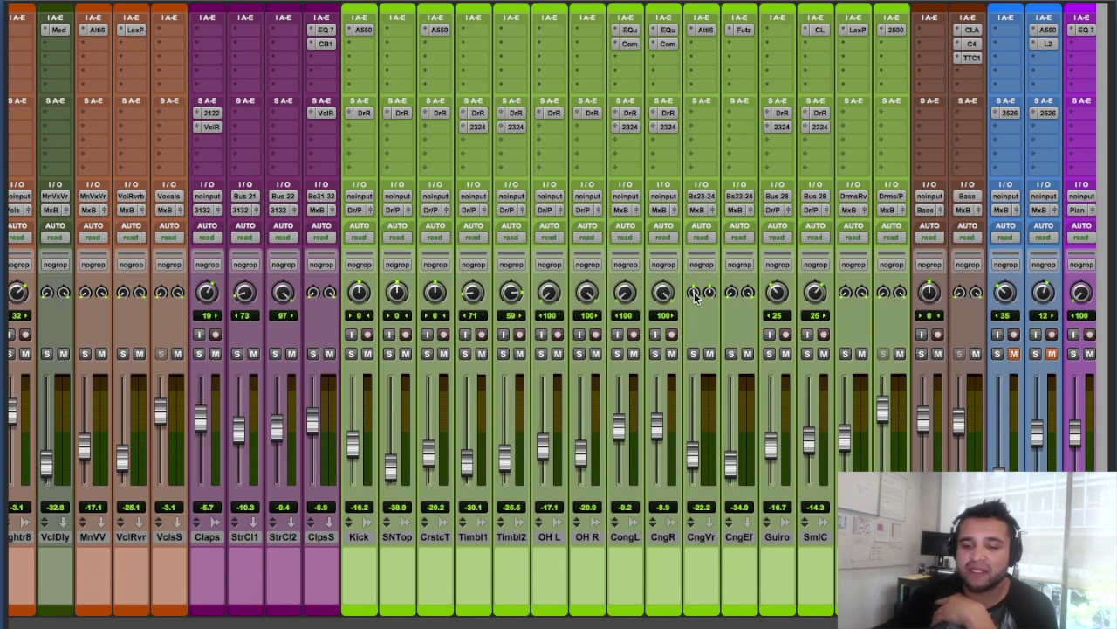
- Select the Vox track and make it active again
{"action": "scroll", "coordinate": [558, 349], "scroll_direction": "left", "scroll_amount": 10}
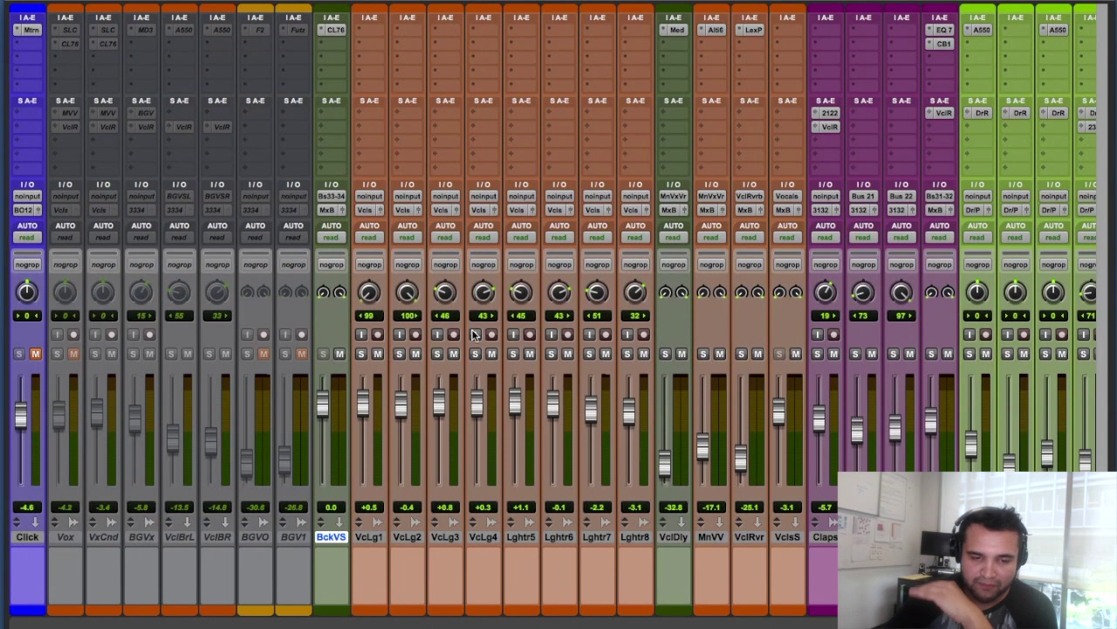
{"action": "left_click", "coordinate": [66, 536]}
{"action": "right_click", "coordinate": [67, 539]}
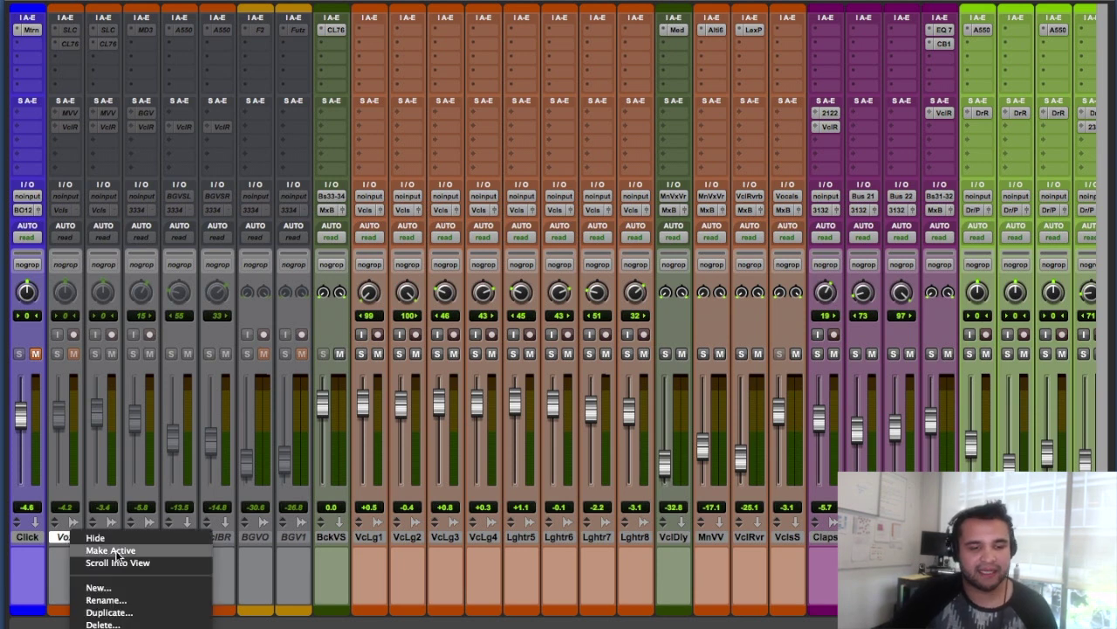
{"action": "left_click", "coordinate": [115, 549]}
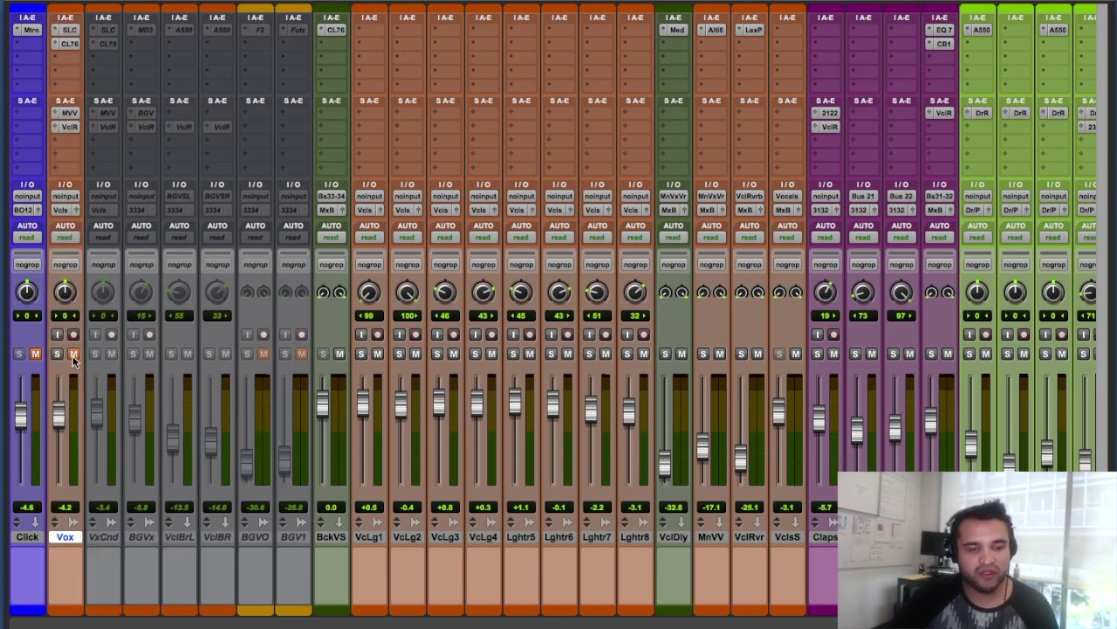
- Enlarge the Vox track in the Edit window and shrink its waveform display two steps
{"action": "key", "text": "super+equal"}
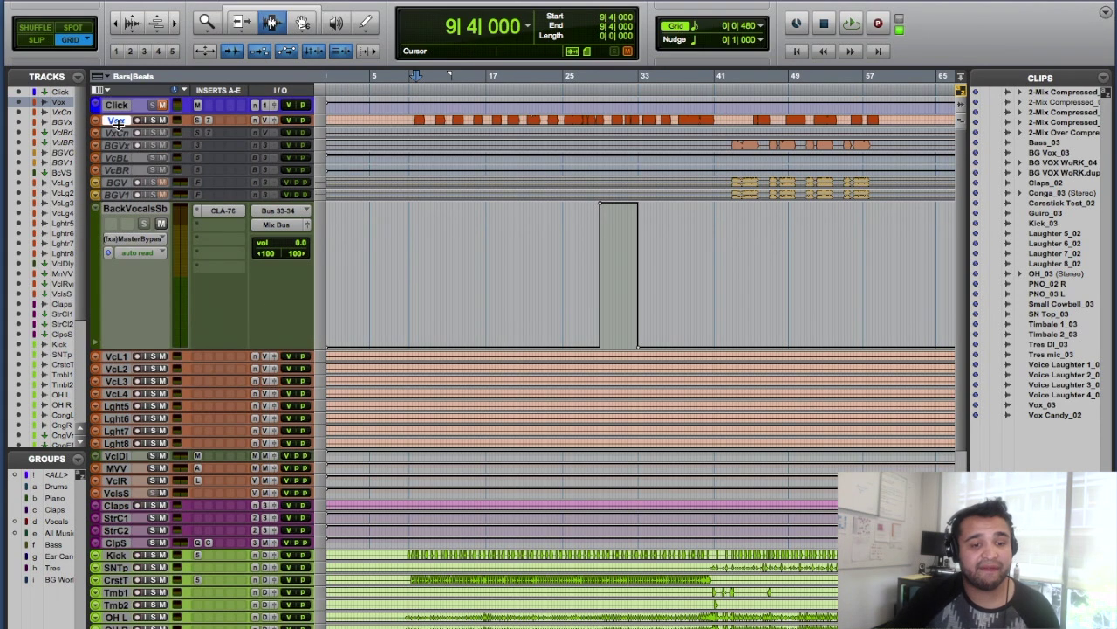
{"action": "key", "text": "ctrl+Down"}
{"action": "key", "text": "ctrl+Down"}
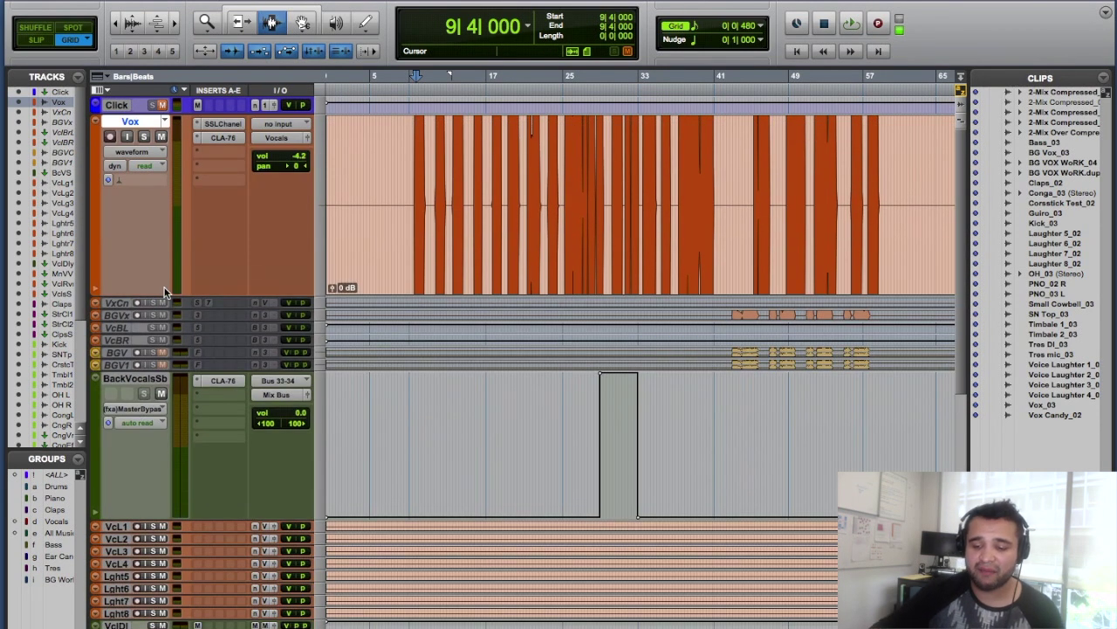
{"action": "key", "text": "super+alt+bracketleft"}
{"action": "key", "text": "super+alt+bracketleft"}
{"action": "key", "text": "super+alt+bracketleft"}
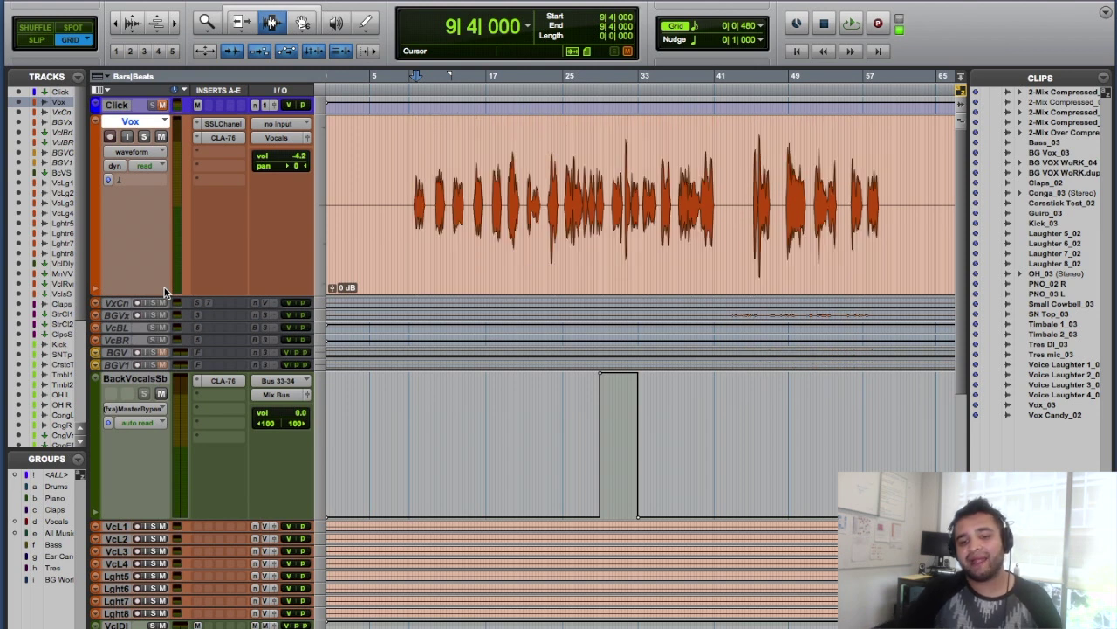
{"action": "key", "text": "super+alt+bracketleft"}
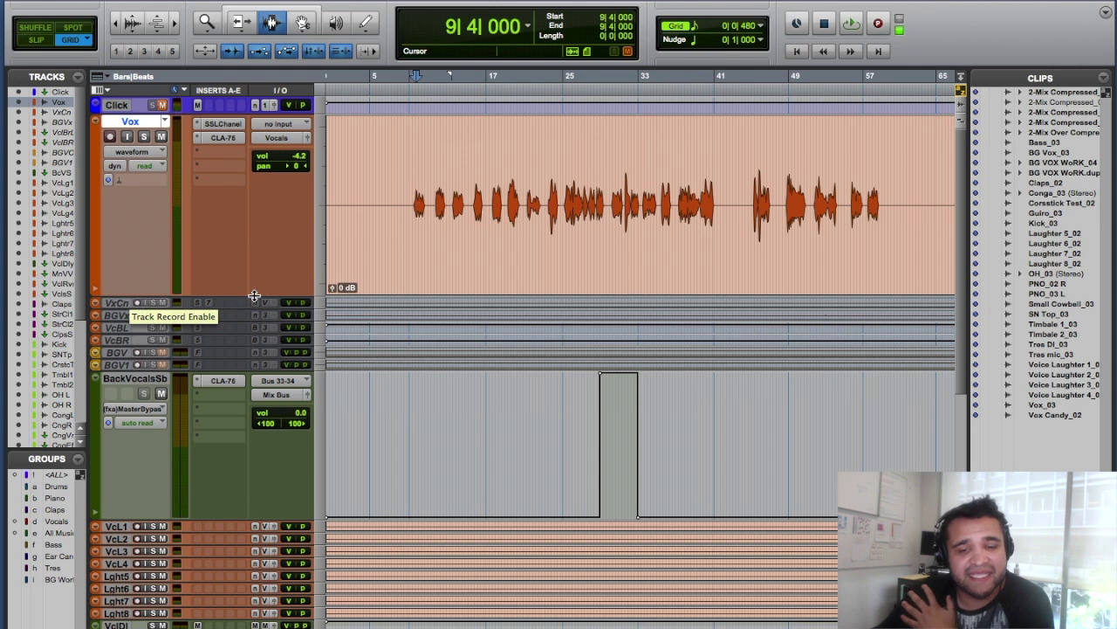
- Play Vox from bar 9 and switch to the Mix window
{"action": "left_click", "coordinate": [413, 173]}
{"action": "key", "text": "space"}
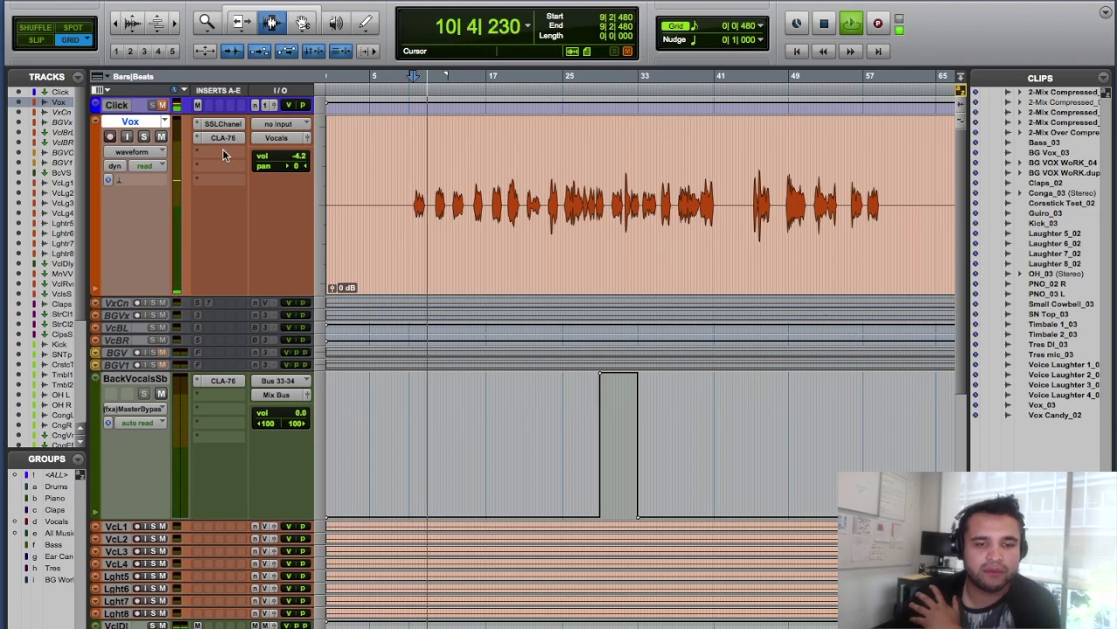
{"action": "key", "text": "super+equal"}
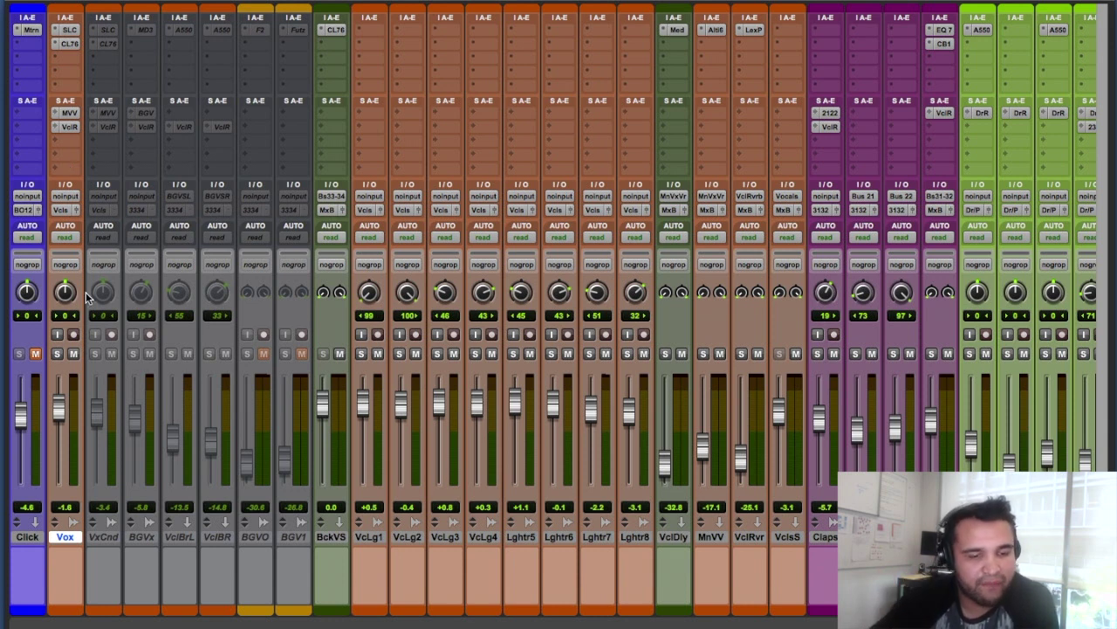
- Set Vox to Write automation, show its volume lane, and reset its volume to 0.0 dB
{"action": "left_click", "coordinate": [63, 238]}
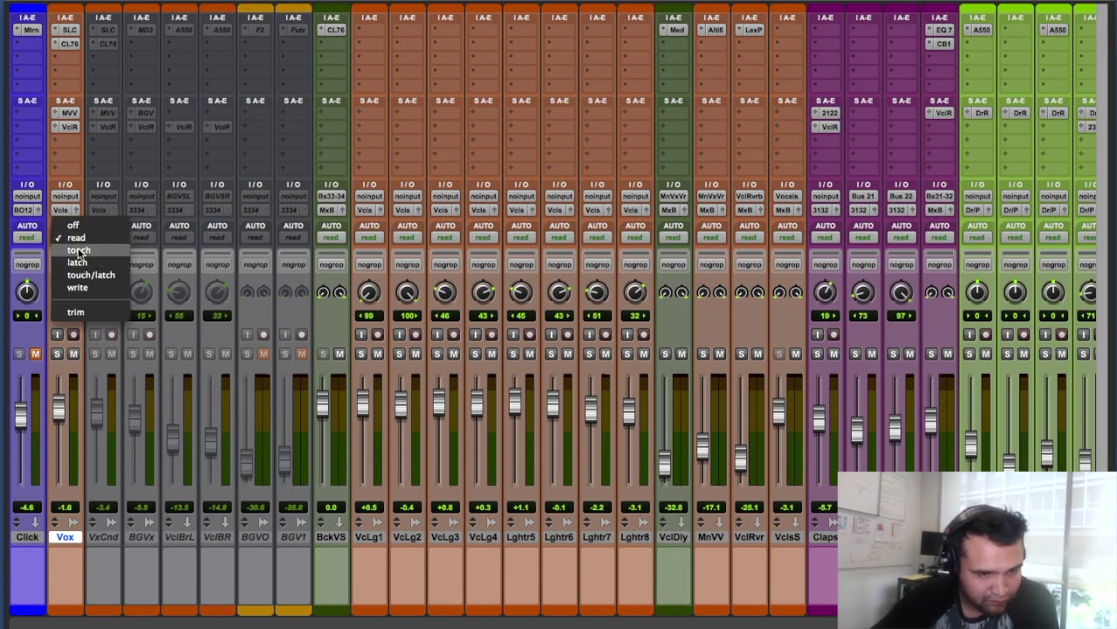
{"action": "left_click", "coordinate": [110, 288]}
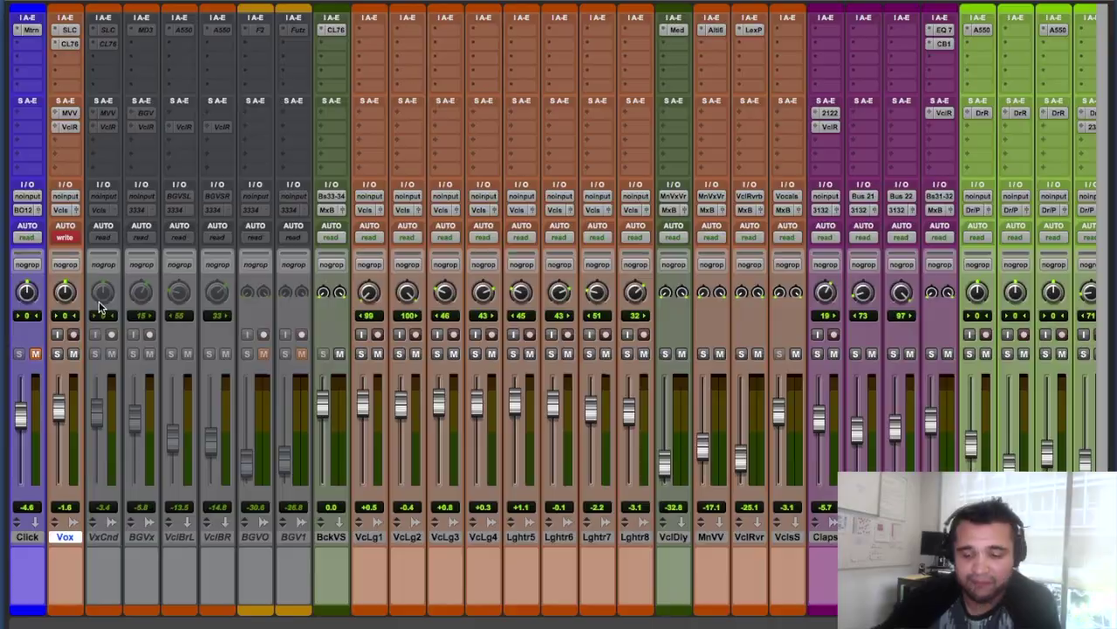
{"action": "key", "text": "ctrl+equal"}
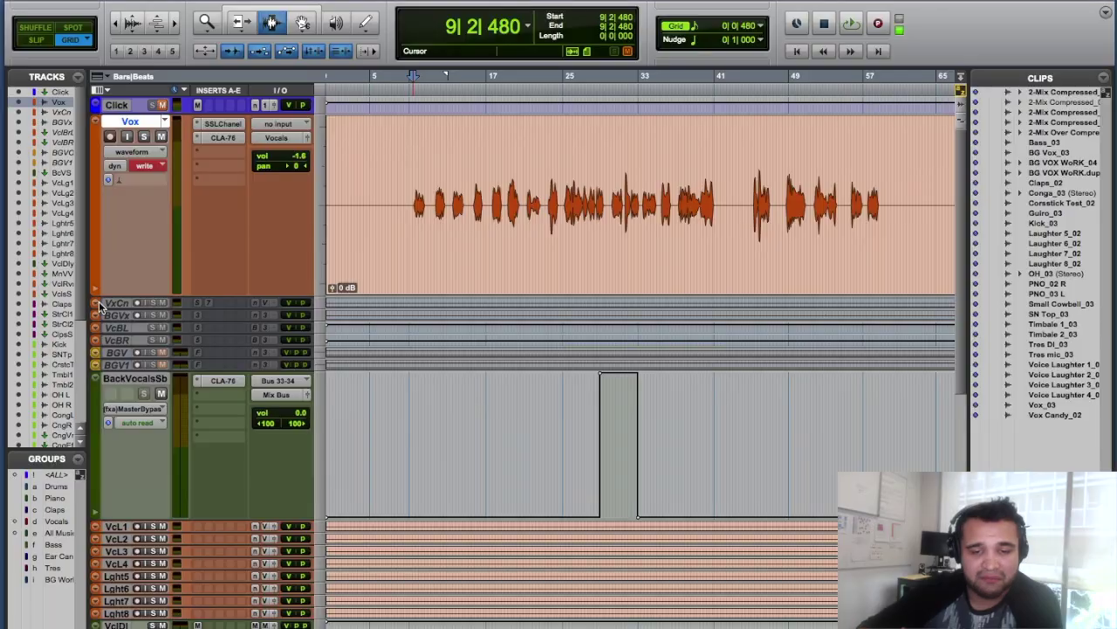
{"action": "left_click", "coordinate": [127, 152]}
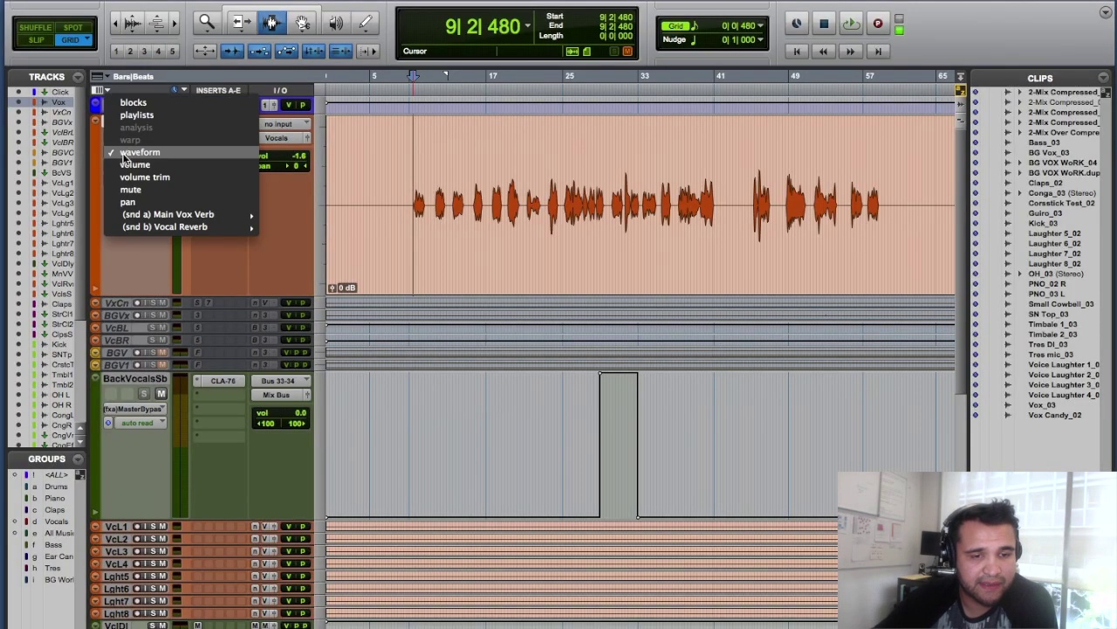
{"action": "left_click", "coordinate": [131, 165]}
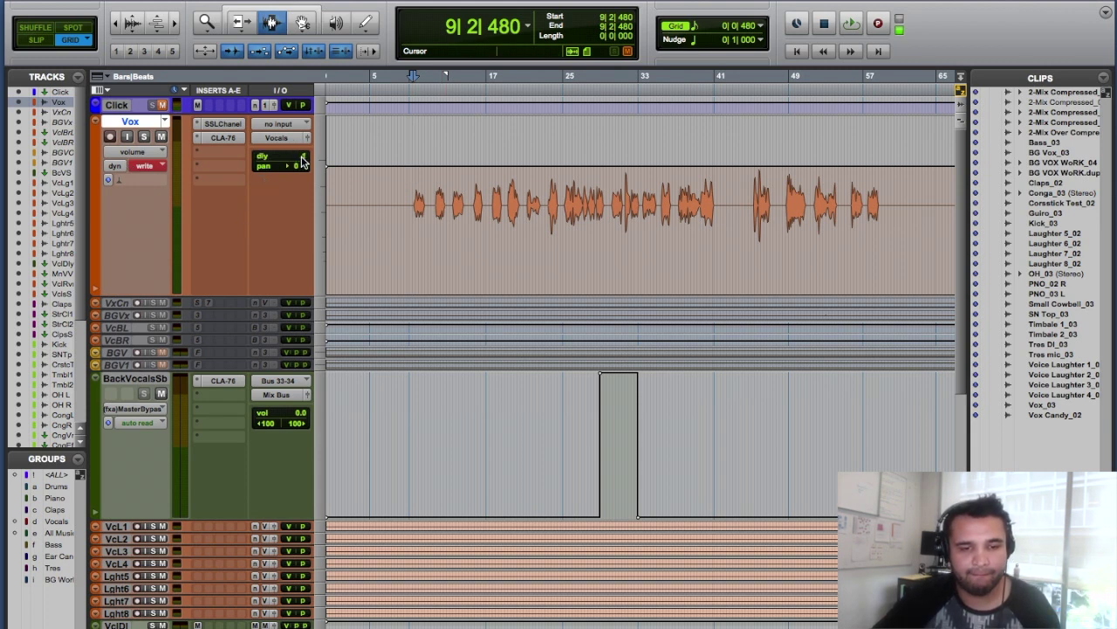
{"action": "left_click", "coordinate": [300, 157], "text": "alt"}
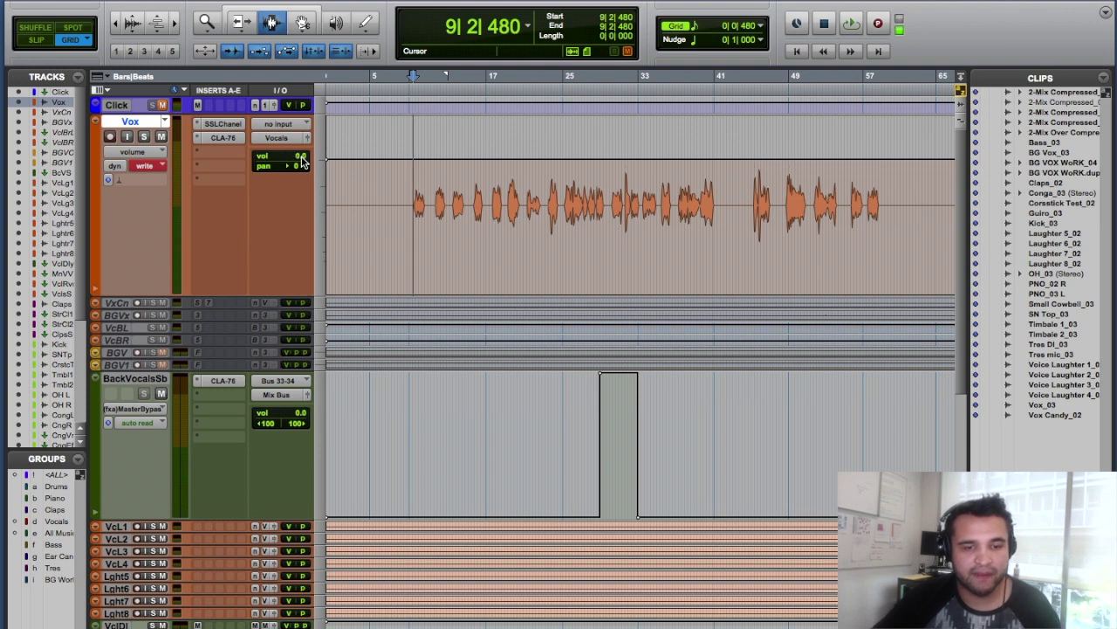
- Start playback from bar 8 and switch to the mixer
{"action": "left_click", "coordinate": [403, 210]}
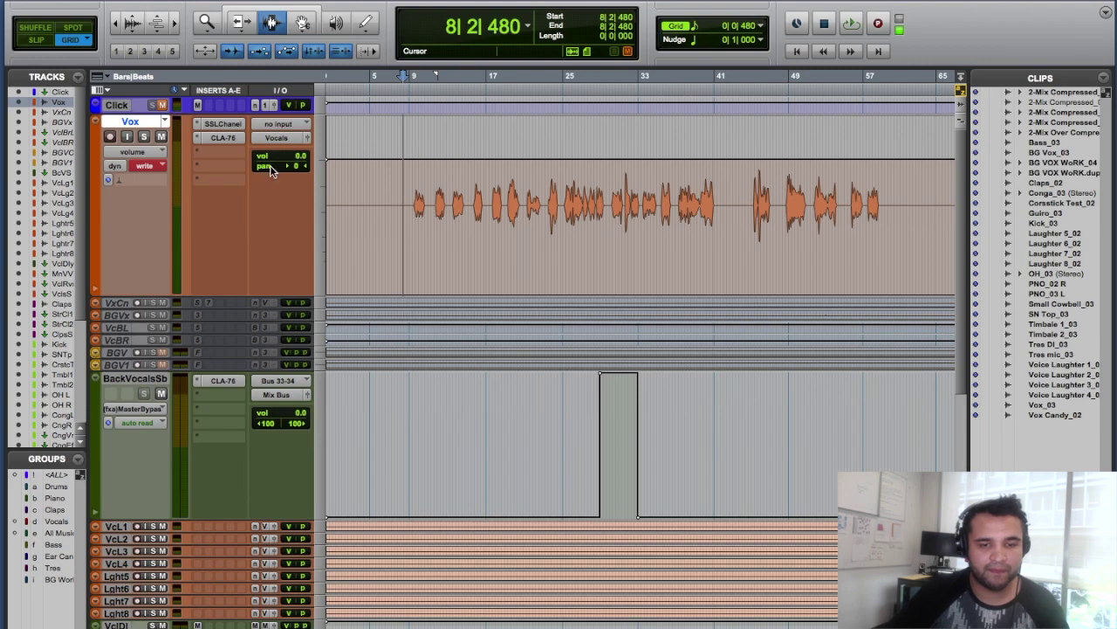
{"action": "key", "text": "space"}
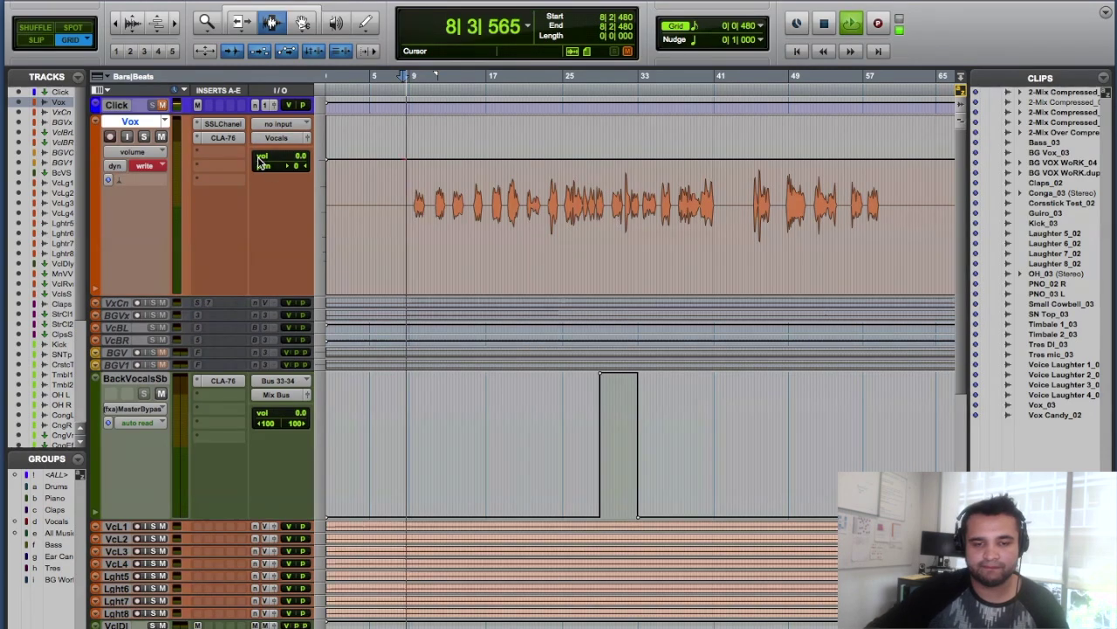
{"action": "key", "text": "super+equal"}
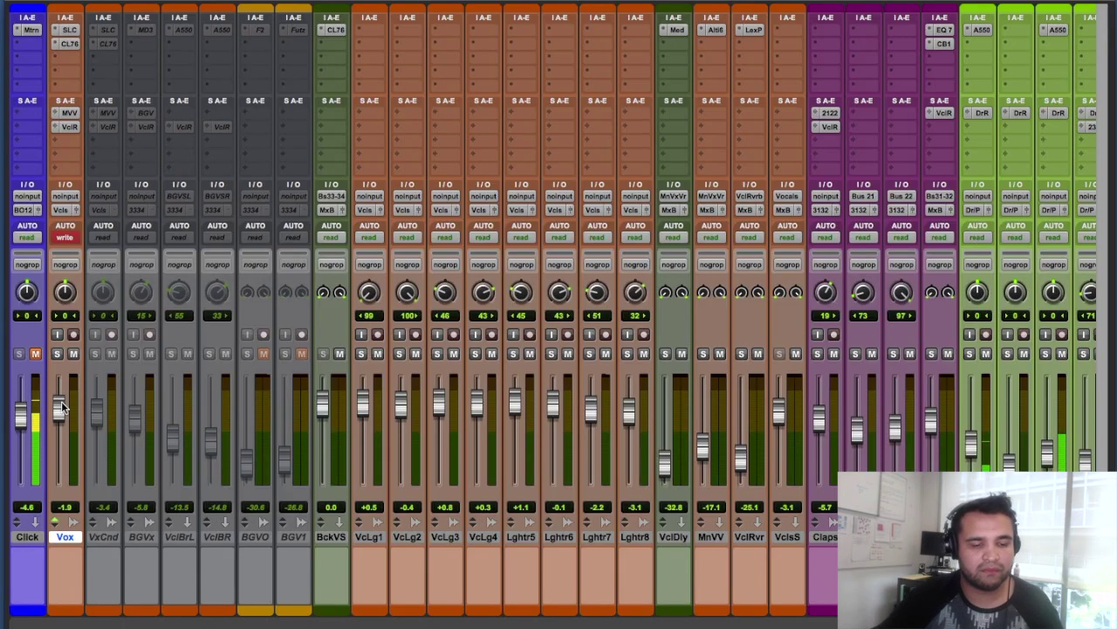
- Ride the Vox fader down to about -3 dB and slightly back, reset to 0.0, then stop
{"action": "left_click_drag", "start_coordinate": [61, 402], "coordinate": [63, 410]}
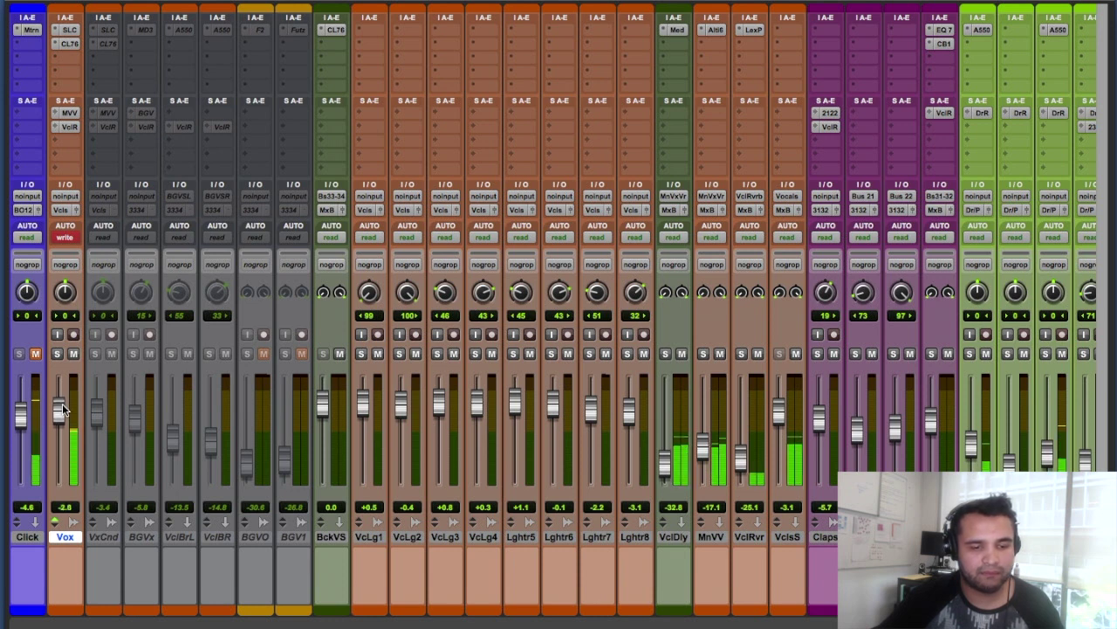
{"action": "left_click_drag", "start_coordinate": [63, 410], "coordinate": [64, 408]}
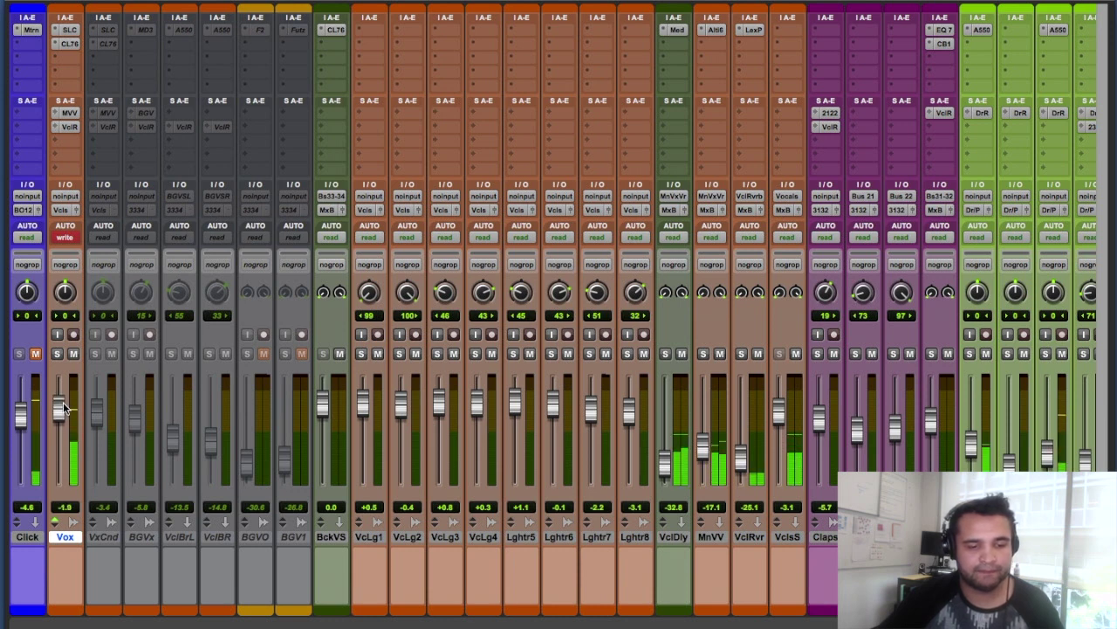
{"action": "left_click", "coordinate": [63, 408], "text": "alt"}
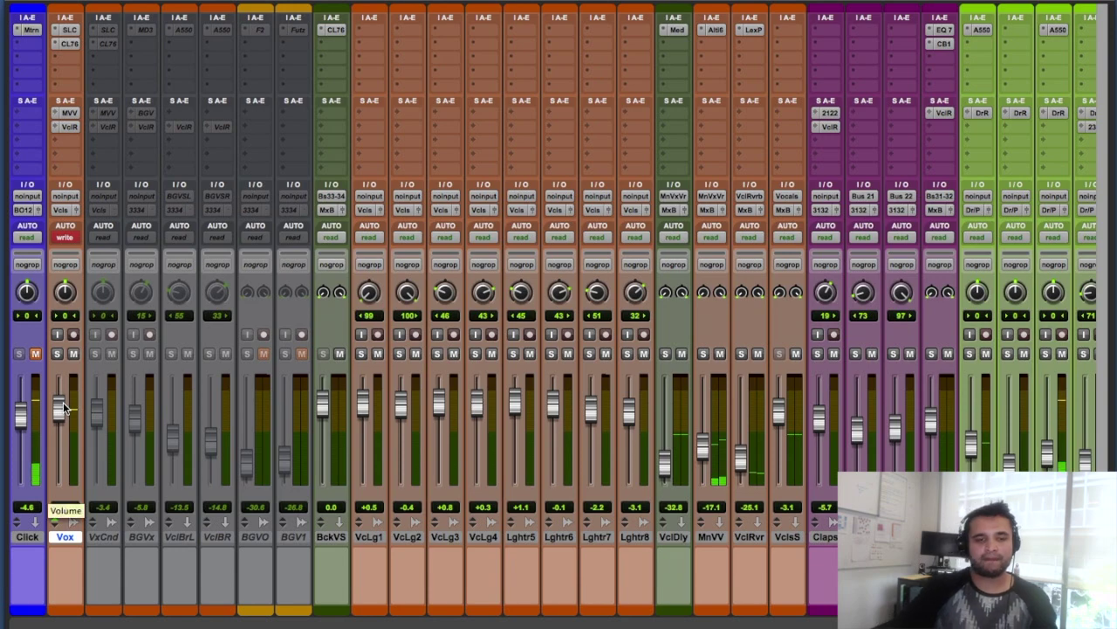
{"action": "key", "text": "space"}
{"action": "key", "text": "super+equal"}
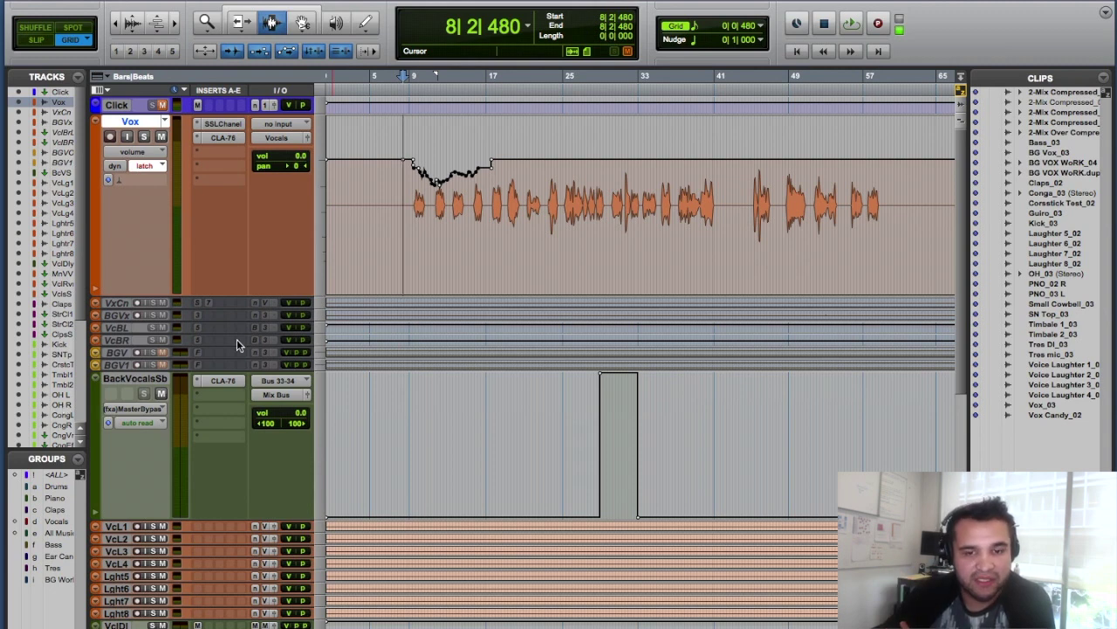
- Zoom in around bar 10 and hide the clips list to view Vox's written automation
{"action": "left_click", "coordinate": [418, 219]}
{"action": "key", "text": "super+bracketright"}
{"action": "key", "text": "super+bracketright"}
{"action": "key", "text": "super+bracketright"}
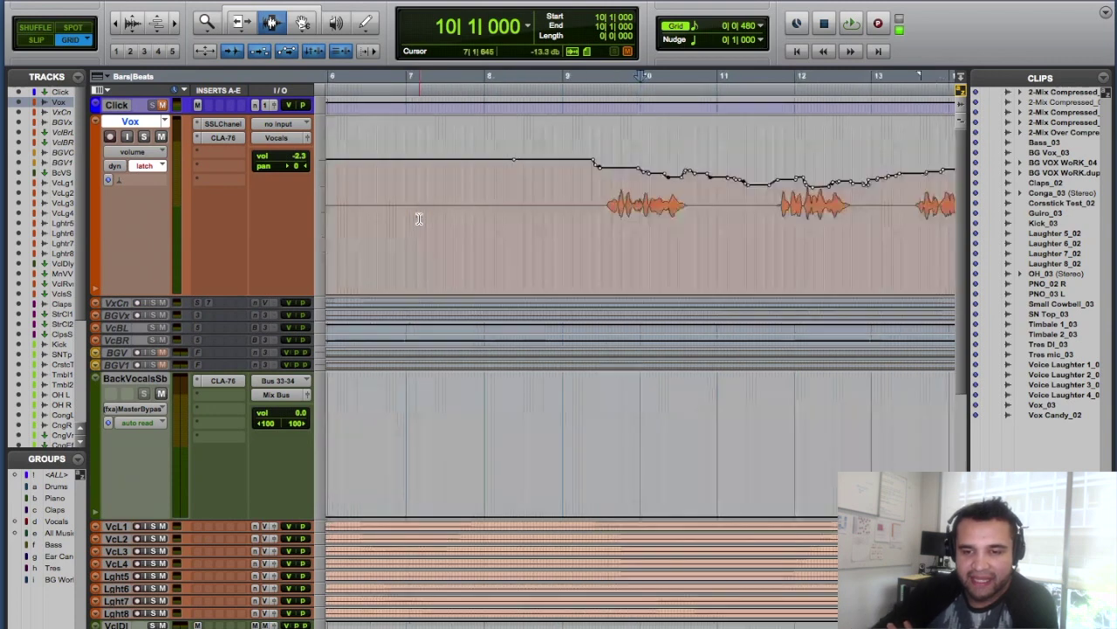
{"action": "scroll", "coordinate": [506, 204], "scroll_direction": "right", "scroll_amount": 5}
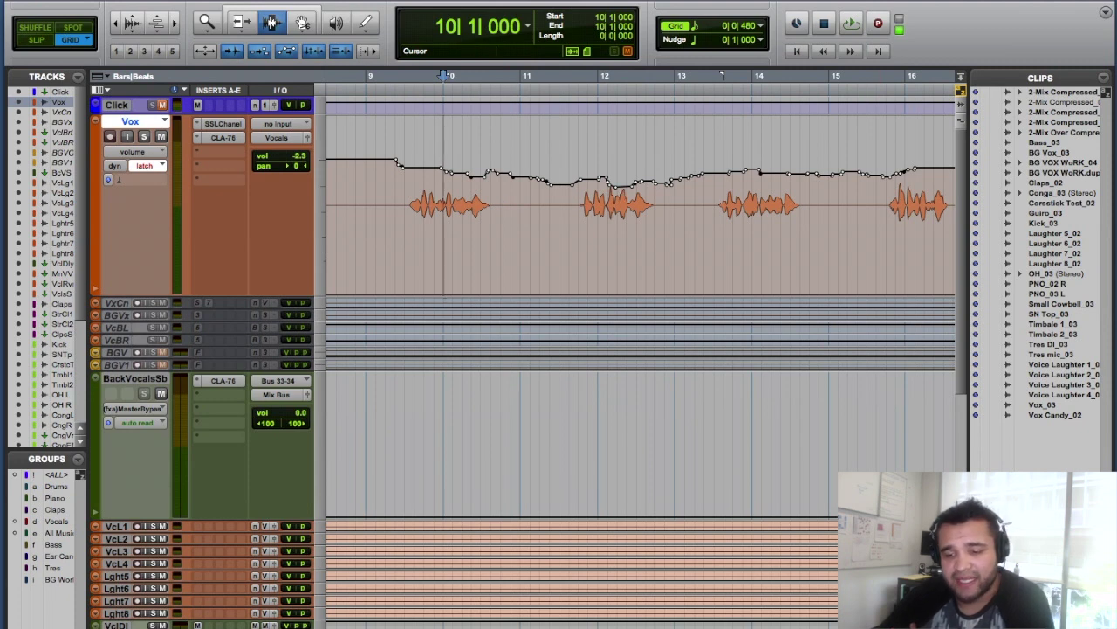
{"action": "key", "text": "super+alt+l"}
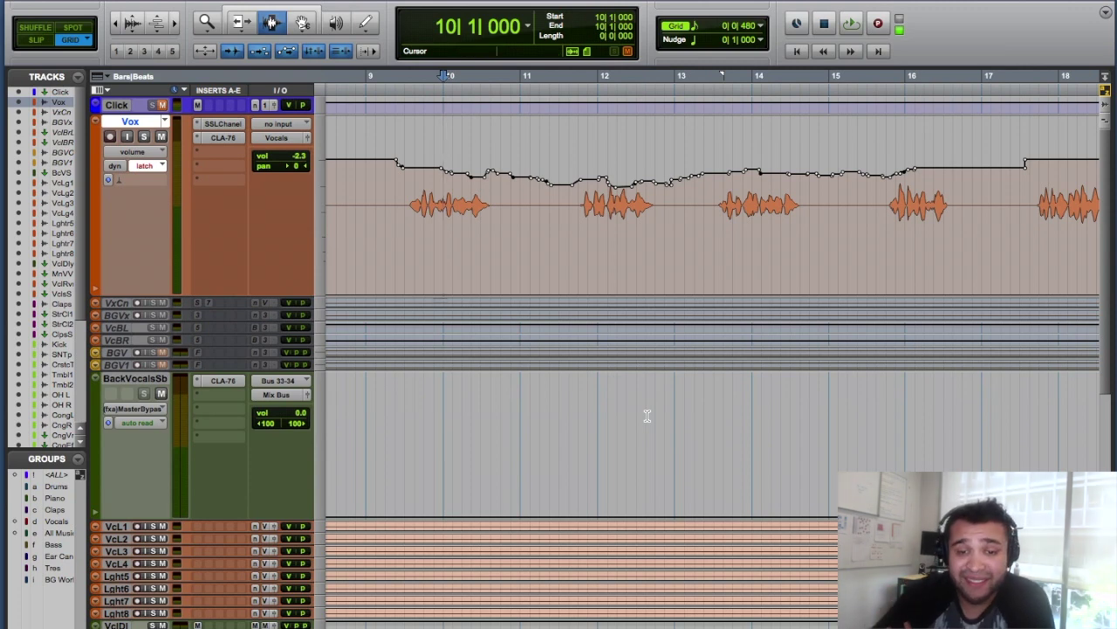
{"action": "key", "text": "KP_7"}
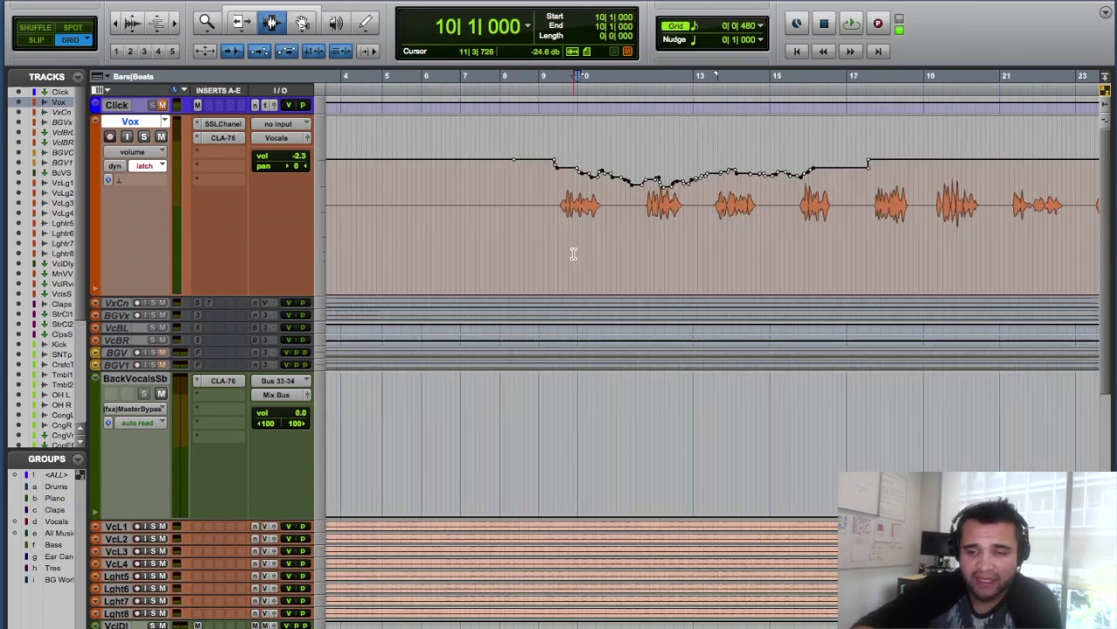
{"action": "key", "text": "r"}
{"action": "key", "text": "r"}
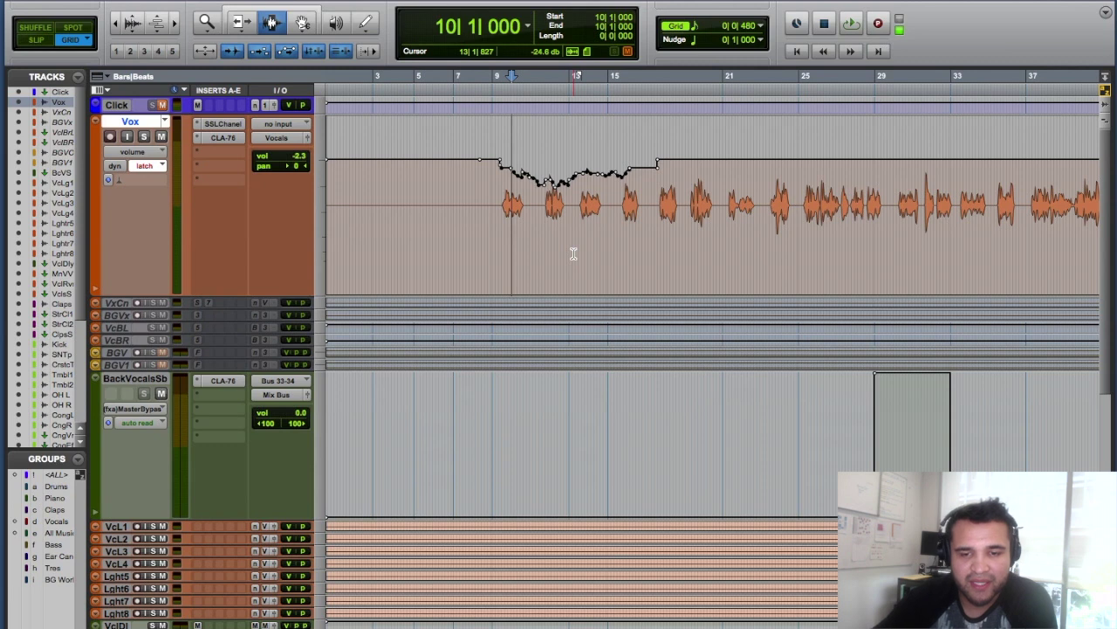
{"action": "key", "text": "t"}
{"action": "key", "text": "t"}
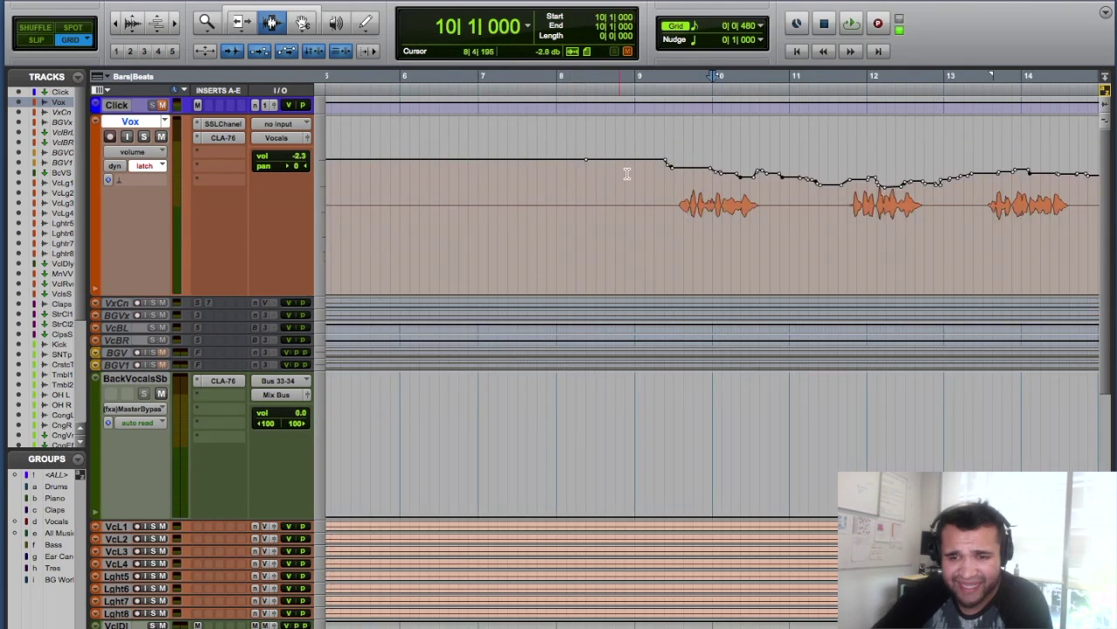
- Play from just before bar 9 and select the Vox phrase from 12|1 to 12|4 in free mode
{"action": "left_click", "coordinate": [663, 196]}
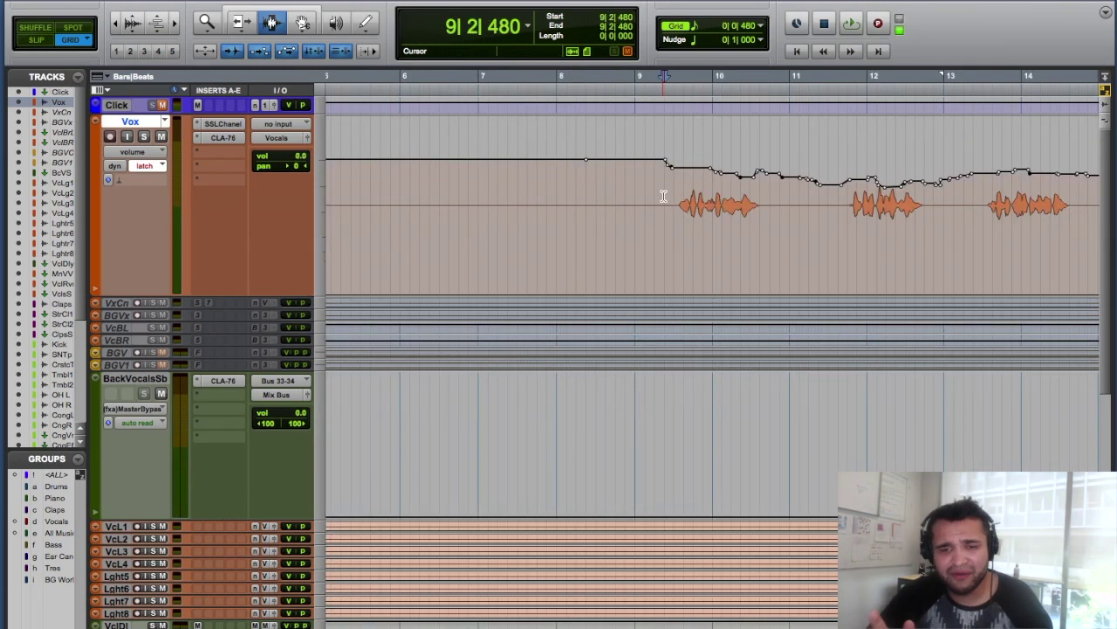
{"action": "key", "text": "space"}
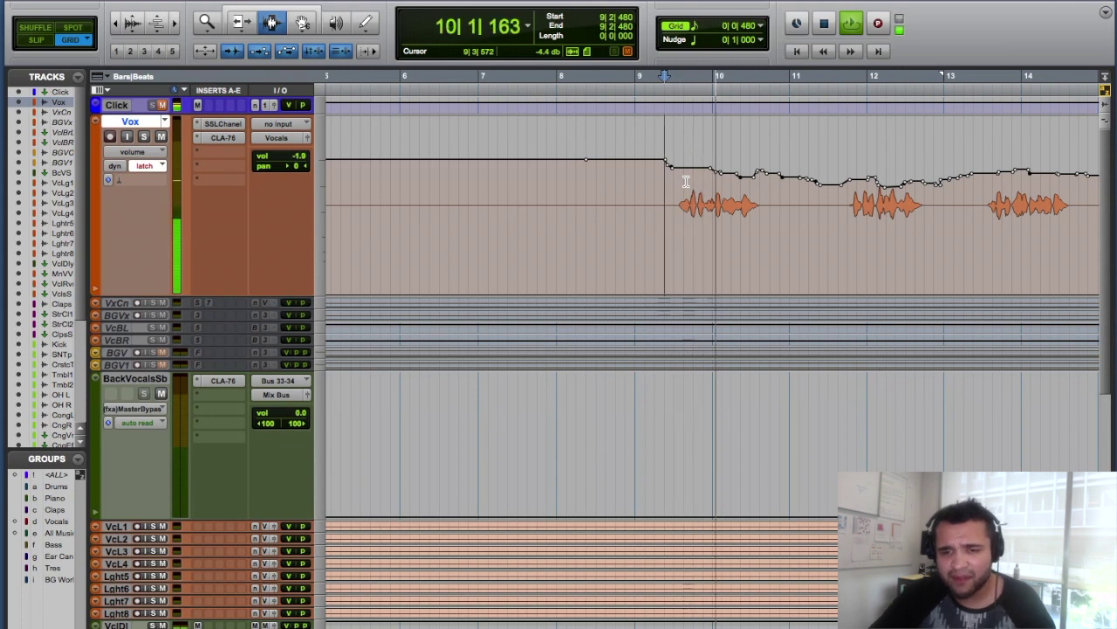
{"action": "left_click_drag", "start_coordinate": [686, 181], "coordinate": [779, 181]}
{"action": "key", "text": "F2"}
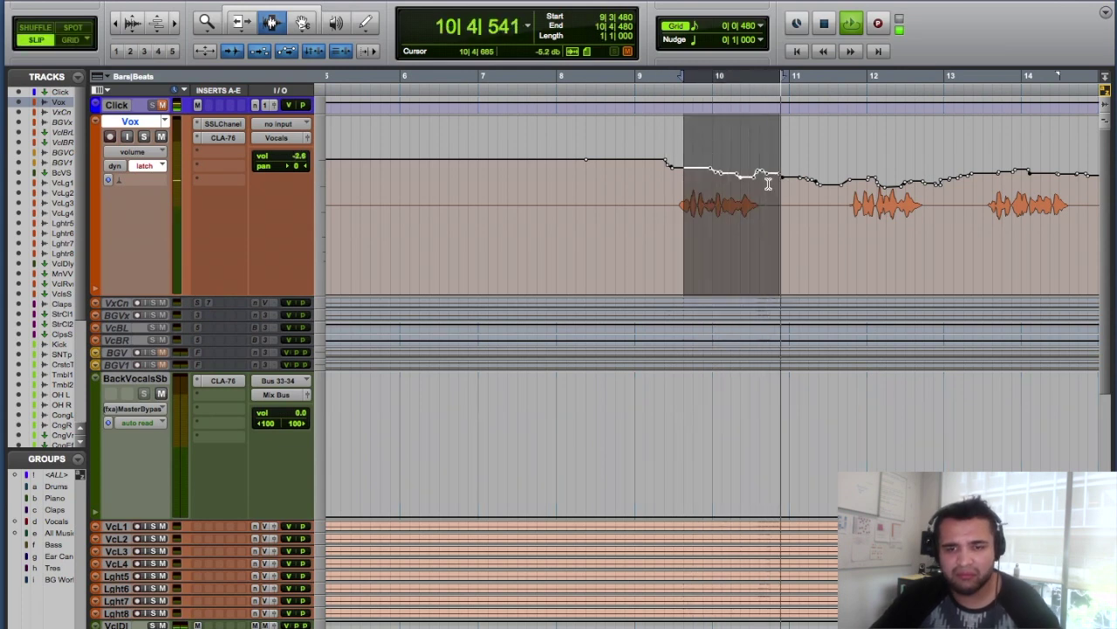
{"action": "left_click_drag", "start_coordinate": [813, 187], "coordinate": [920, 207]}
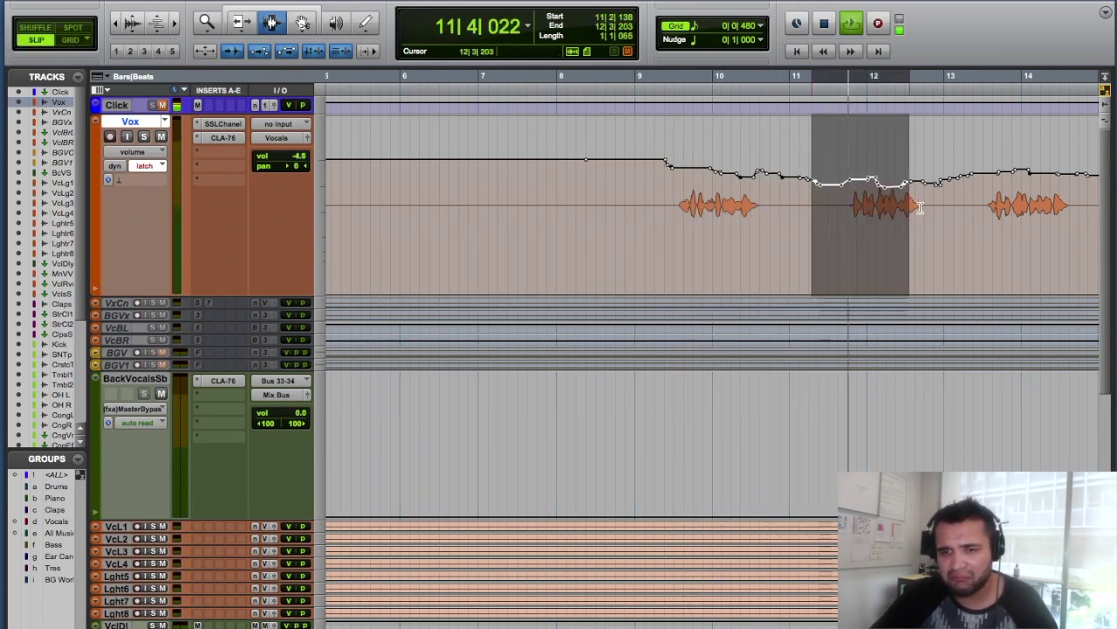
{"action": "left_click", "coordinate": [905, 207]}
{"action": "key", "text": "ctrl+bracketright"}
{"action": "key", "text": "ctrl+bracketright"}
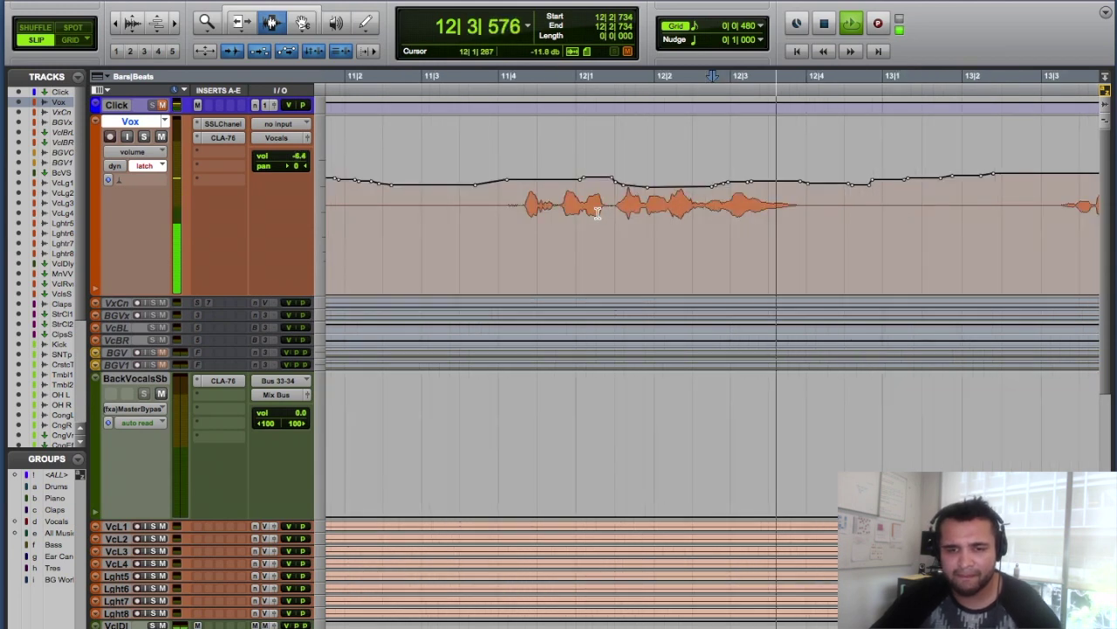
{"action": "left_click_drag", "start_coordinate": [609, 208], "coordinate": [820, 220]}
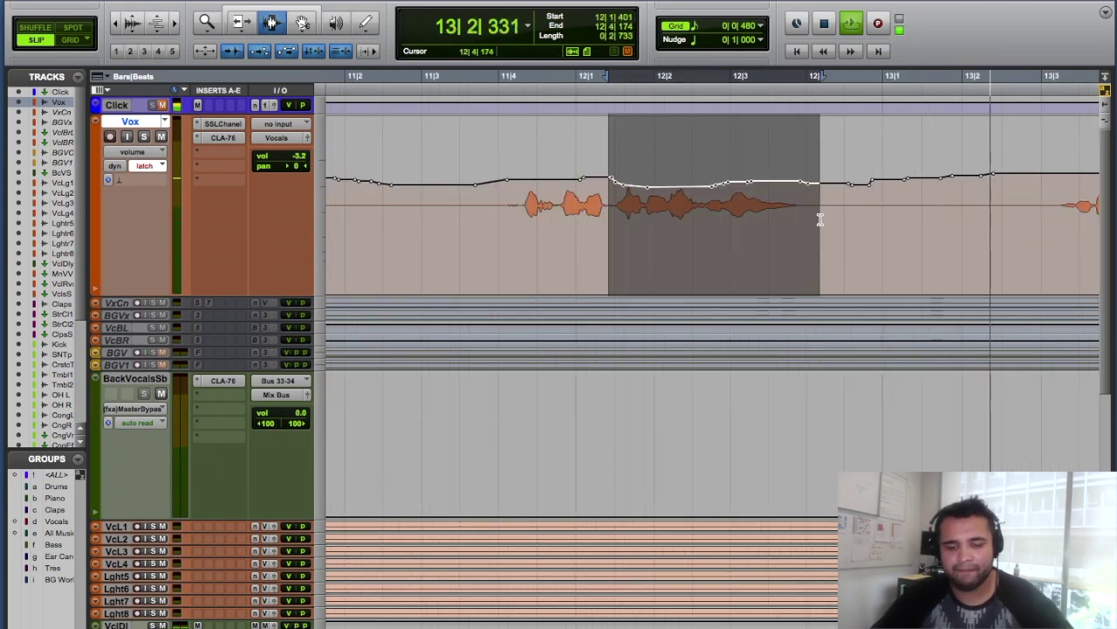
- Trim the selected bar 12 volume automation up about 1 dB and play it back
{"action": "key", "text": "space"}
{"action": "key", "text": "ctrl+7"}
{"action": "left_click_drag", "start_coordinate": [707, 146], "coordinate": [706, 142]}
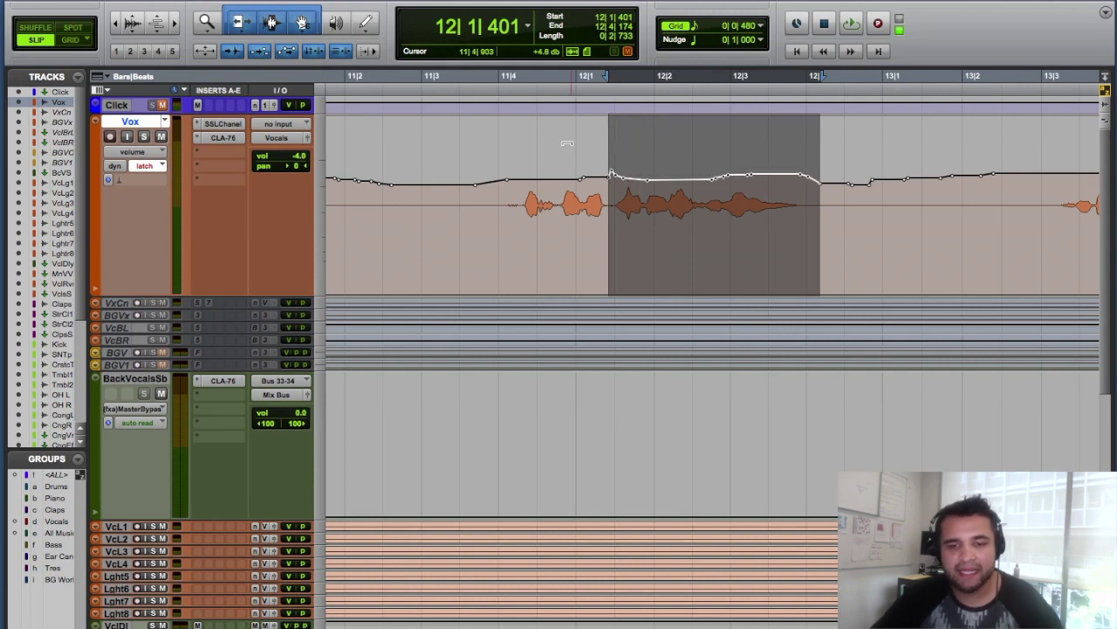
{"action": "left_click", "coordinate": [514, 145]}
{"action": "key", "text": "space"}
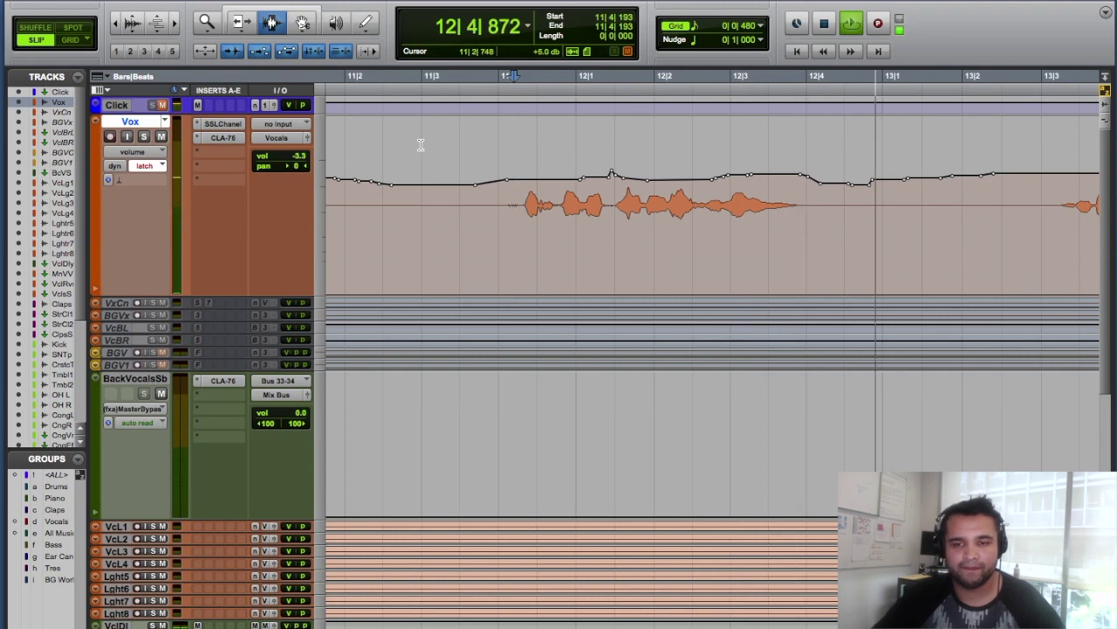
{"action": "key", "text": "space"}
{"action": "left_click", "coordinate": [502, 135]}
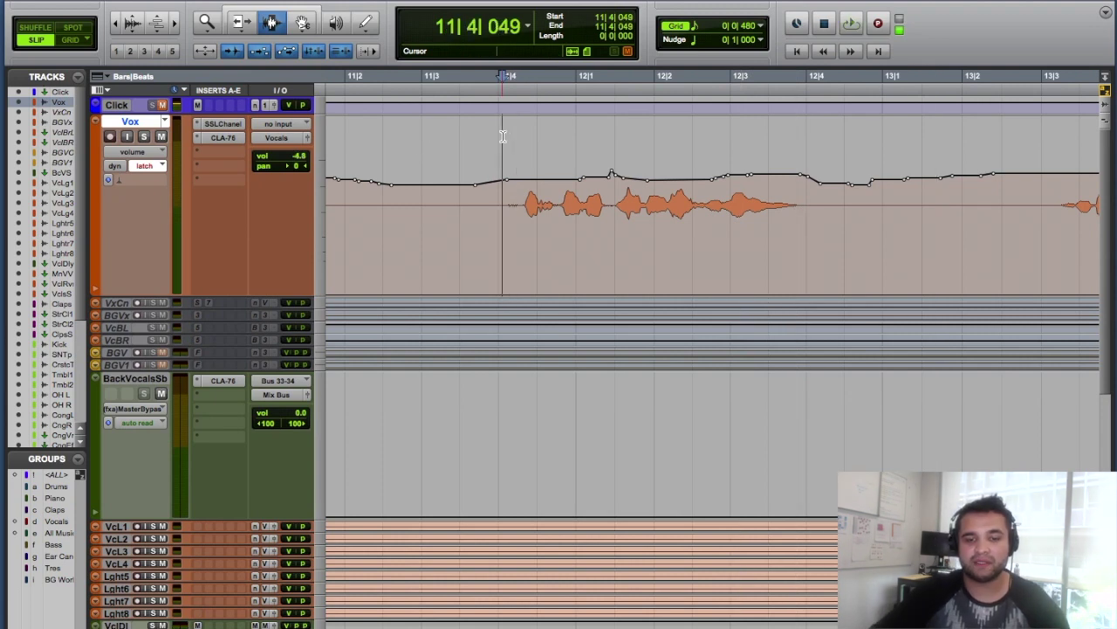
{"action": "key", "text": "space"}
{"action": "key", "text": "space"}
{"action": "key", "text": "super+bracketleft"}
{"action": "key", "text": "super+bracketleft"}
{"action": "left_click", "coordinate": [553, 149]}
{"action": "key", "text": "space"}
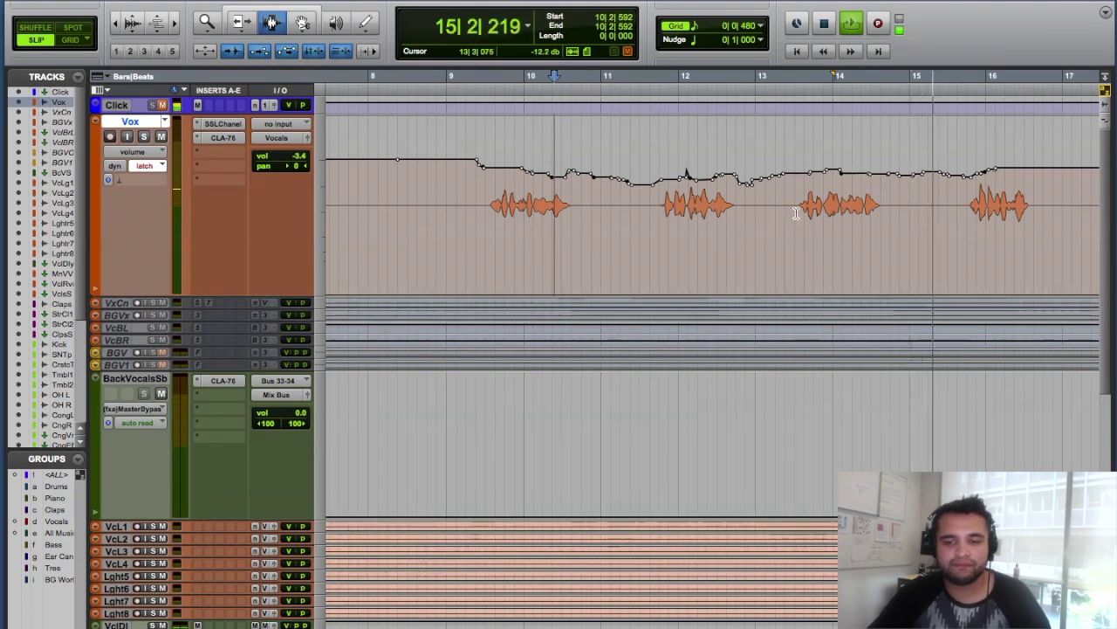
{"action": "key", "text": "space"}
{"action": "left_click", "coordinate": [830, 198]}
{"action": "key", "text": "ctrl+]"}
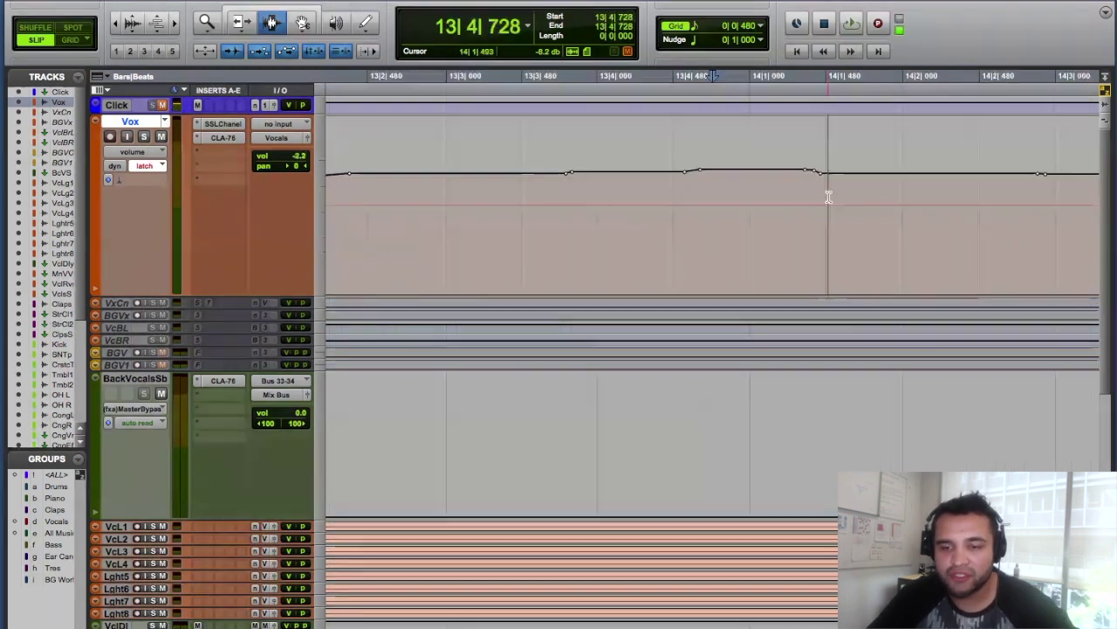
{"action": "key", "text": "ctrl+["}
{"action": "key", "text": "ctrl+]"}
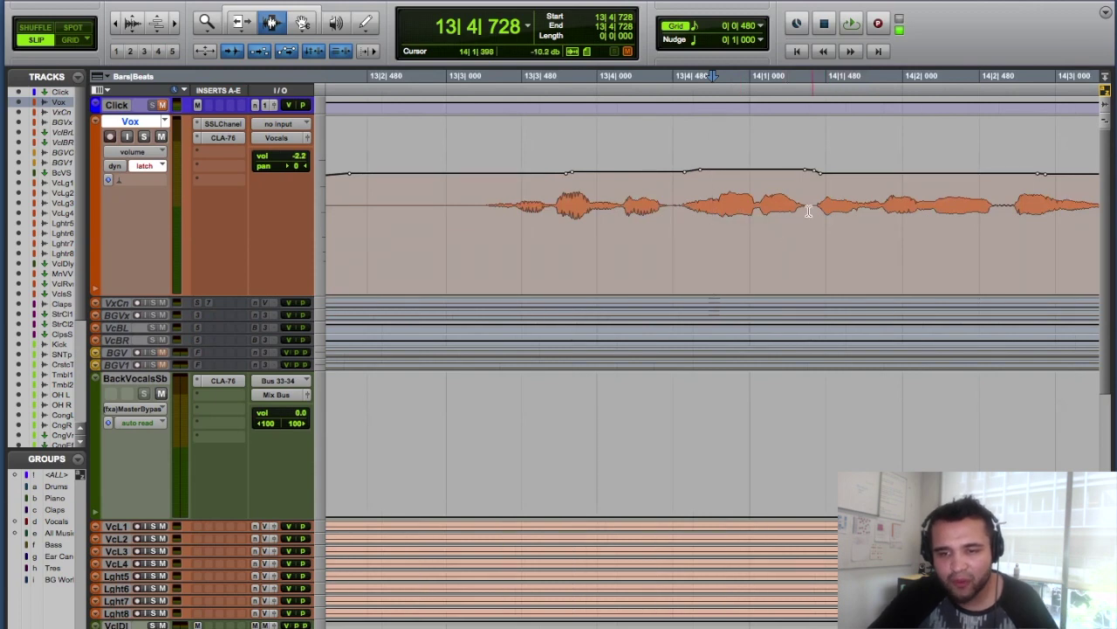
{"action": "left_click", "coordinate": [427, 190]}
{"action": "key", "text": "space"}
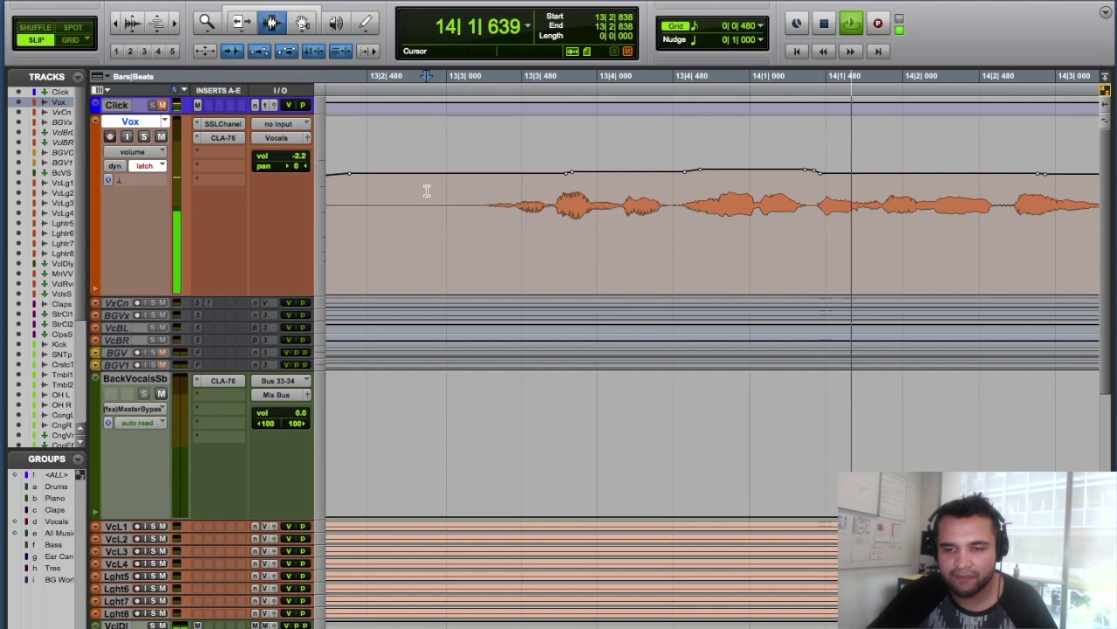
{"action": "key", "text": "space"}
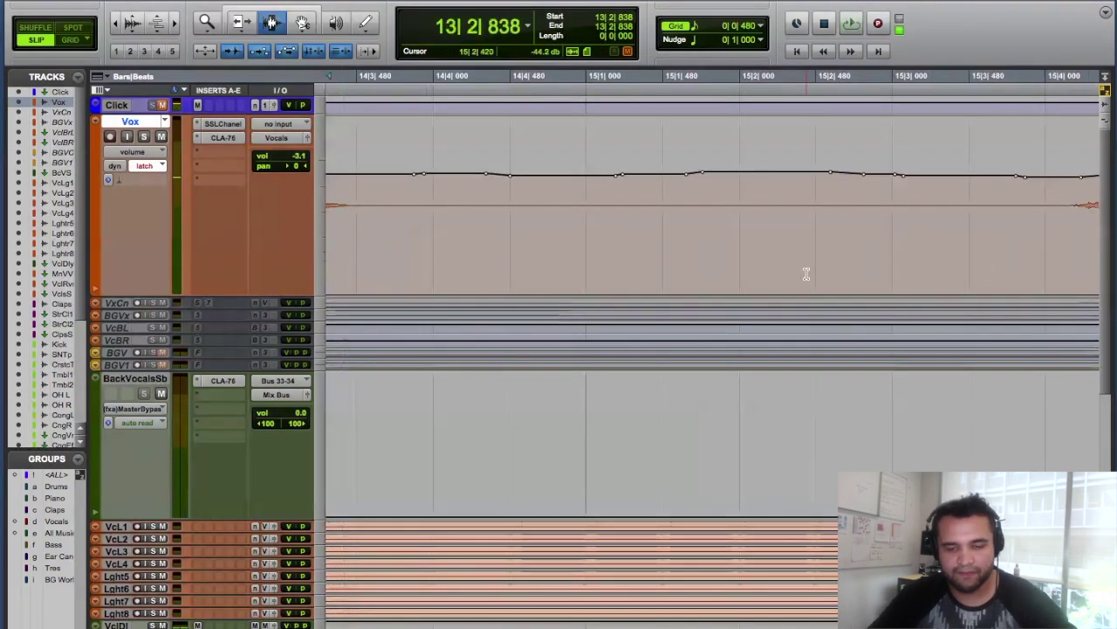
{"action": "key", "text": "r"}
{"action": "left_click", "coordinate": [577, 217]}
- Select Vox from 14|2 to 14|3 and trim its volume automation upward
{"action": "key", "text": "t"}
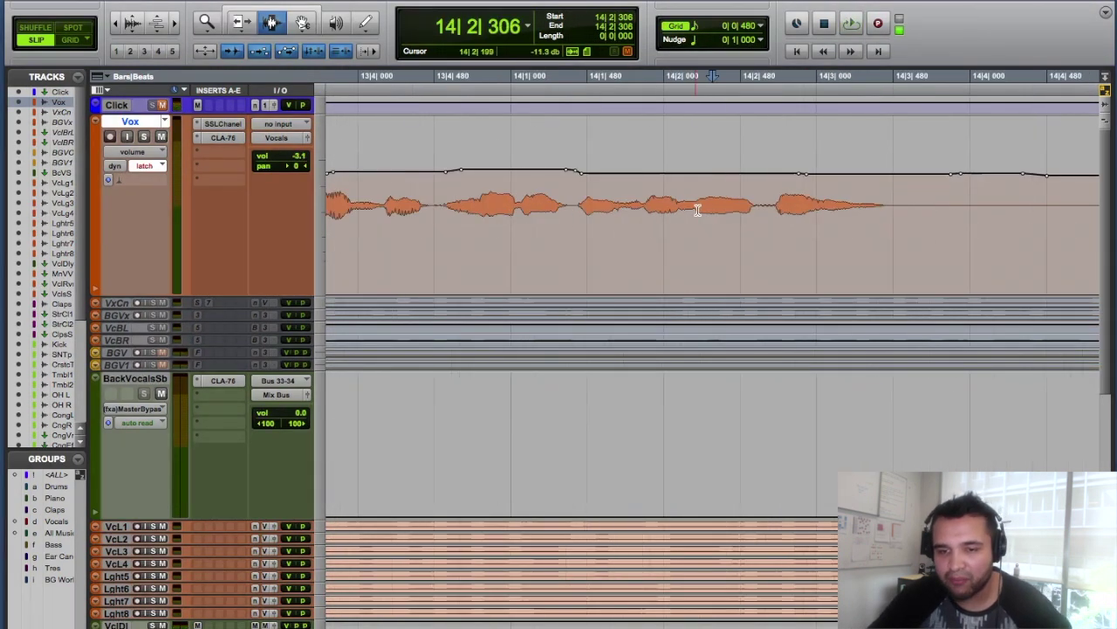
{"action": "left_click_drag", "start_coordinate": [680, 211], "coordinate": [904, 202]}
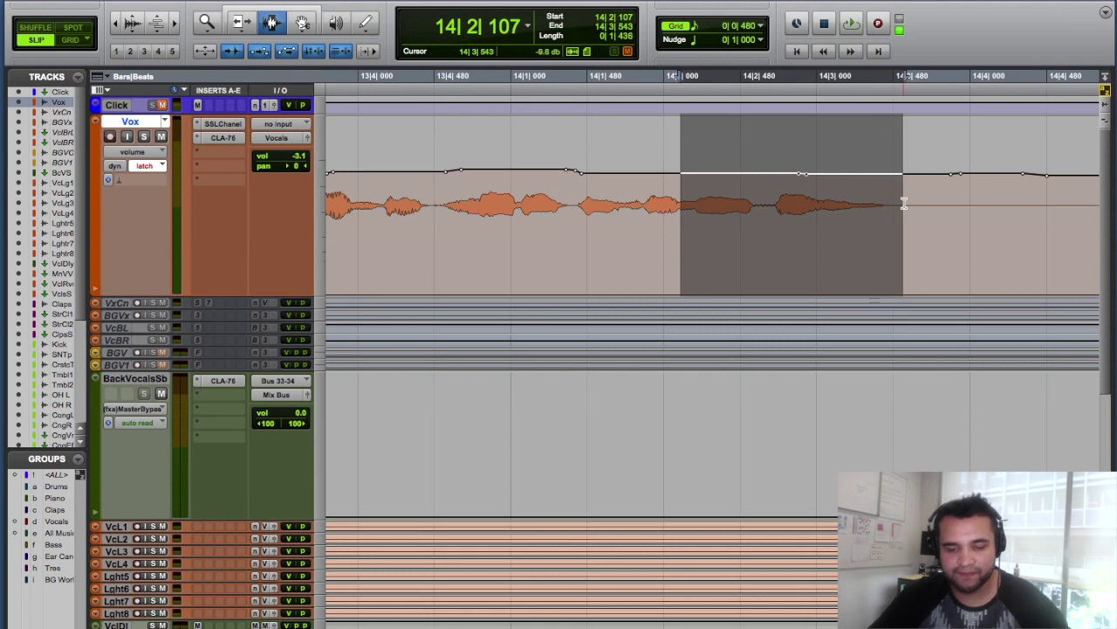
{"action": "key", "text": "F6+F7"}
{"action": "left_click_drag", "start_coordinate": [773, 144], "coordinate": [773, 137]}
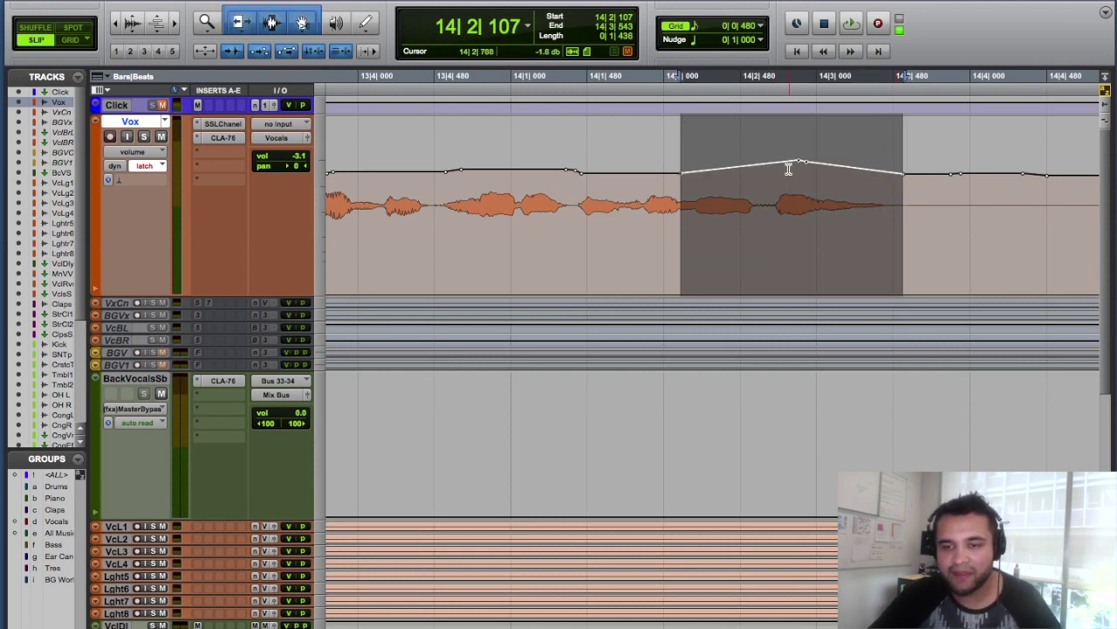
{"action": "left_click_drag", "start_coordinate": [718, 168], "coordinate": [719, 168]}
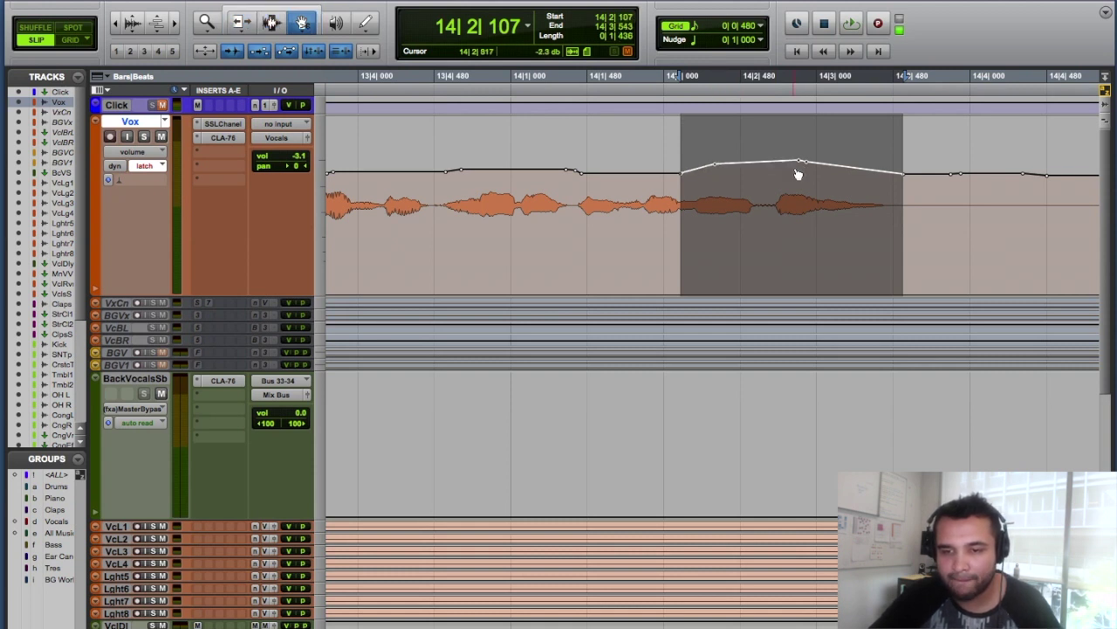
- Drag the bar 14 peak breakpoint to about -1 dB and check its value
{"action": "left_click_drag", "start_coordinate": [800, 165], "coordinate": [768, 162]}
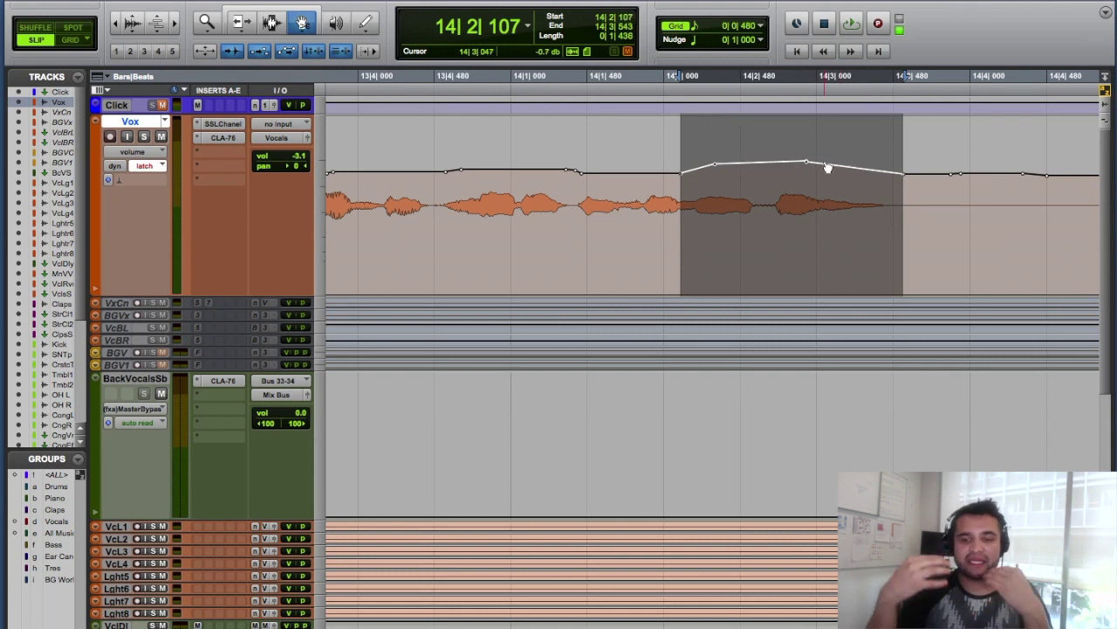
{"action": "key", "text": "super+bracketleft"}
{"action": "key", "text": "super+bracketleft"}
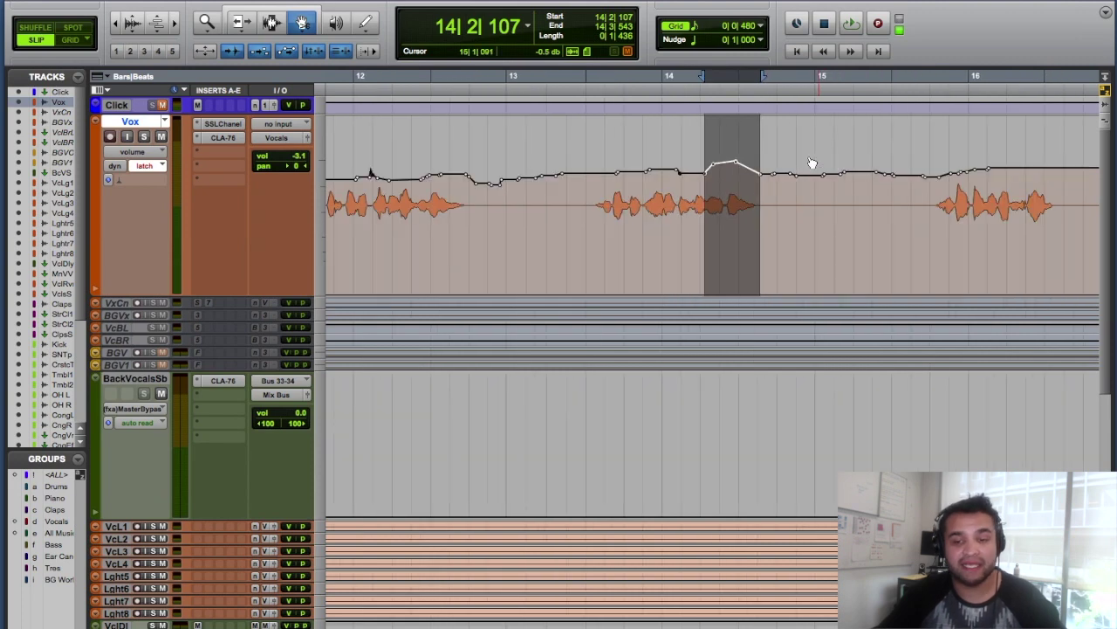
{"action": "left_click", "coordinate": [666, 145]}
{"action": "left_click", "coordinate": [736, 163]}
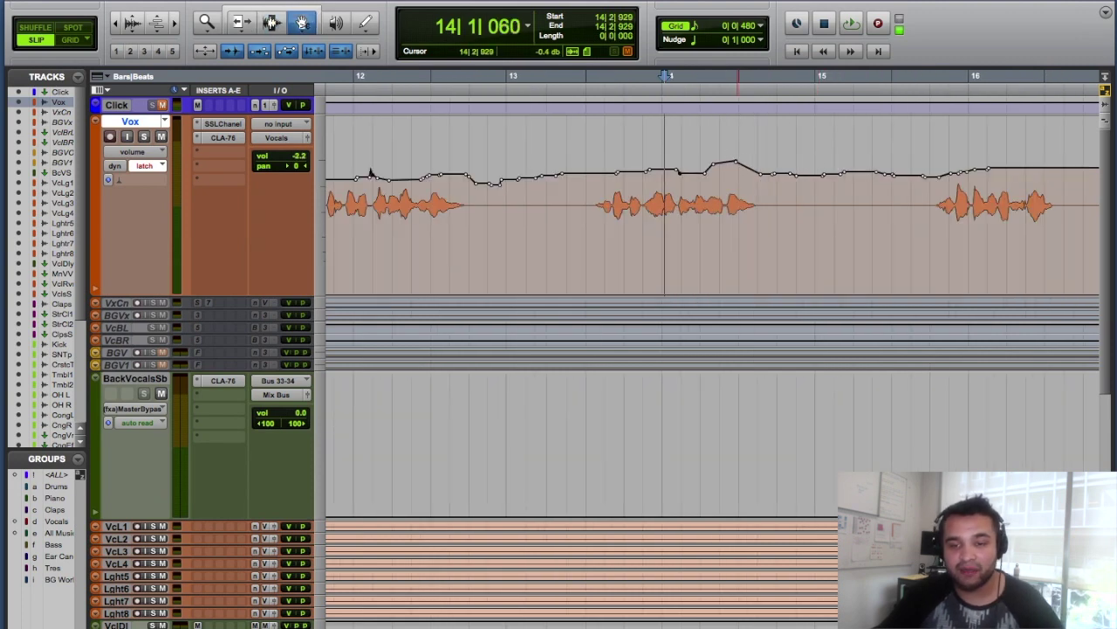
{"action": "left_click", "coordinate": [736, 164]}
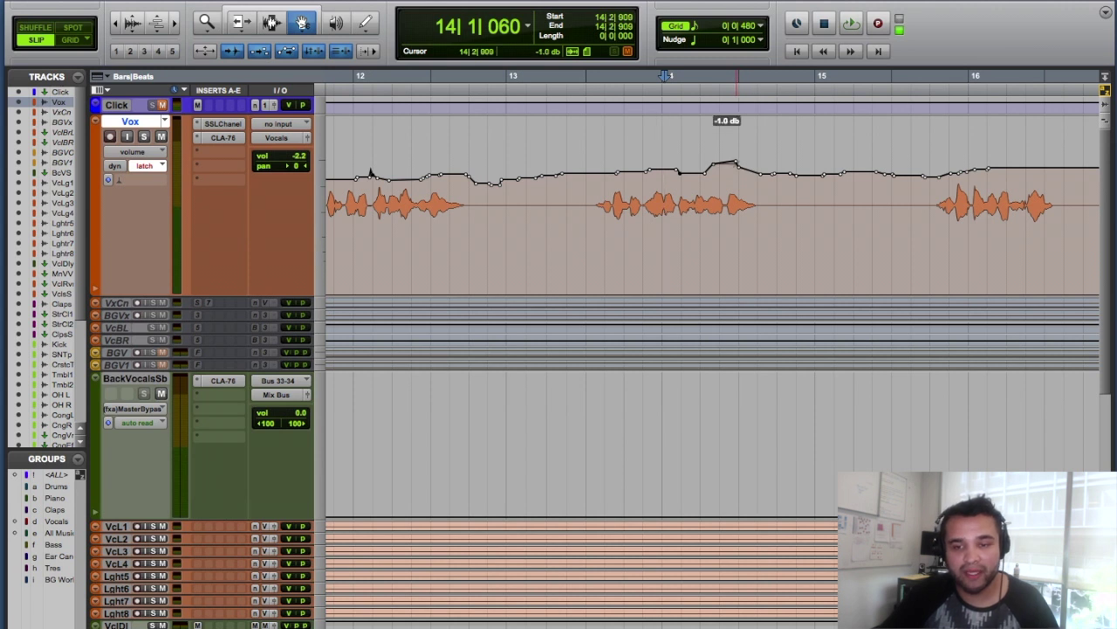
{"action": "key", "text": "F7"}
{"action": "left_click", "coordinate": [635, 140]}
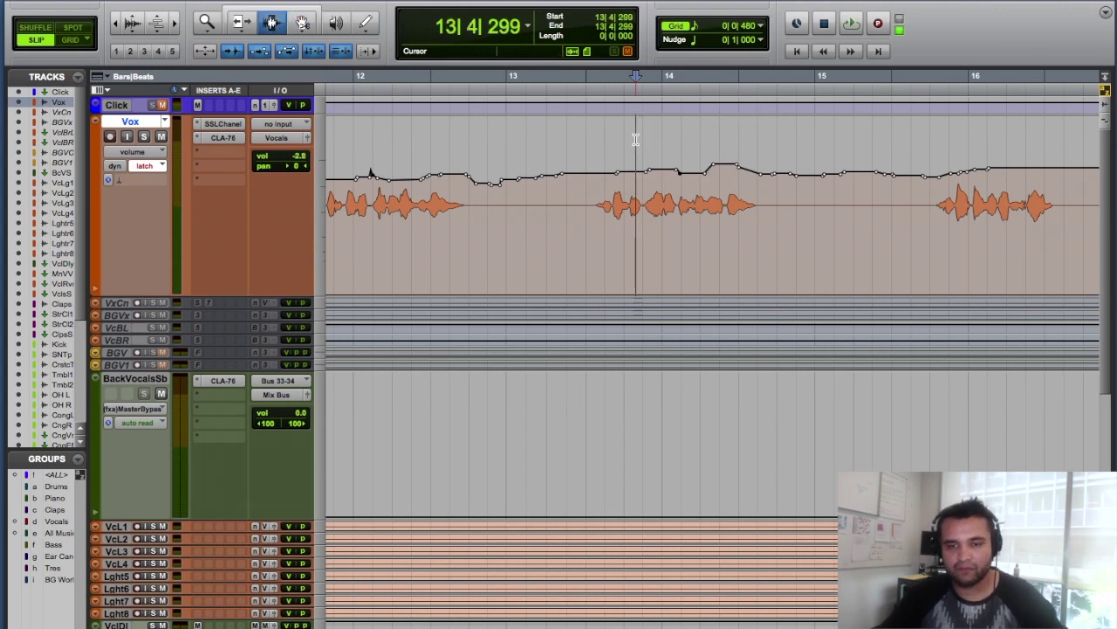
{"action": "key", "text": "space"}
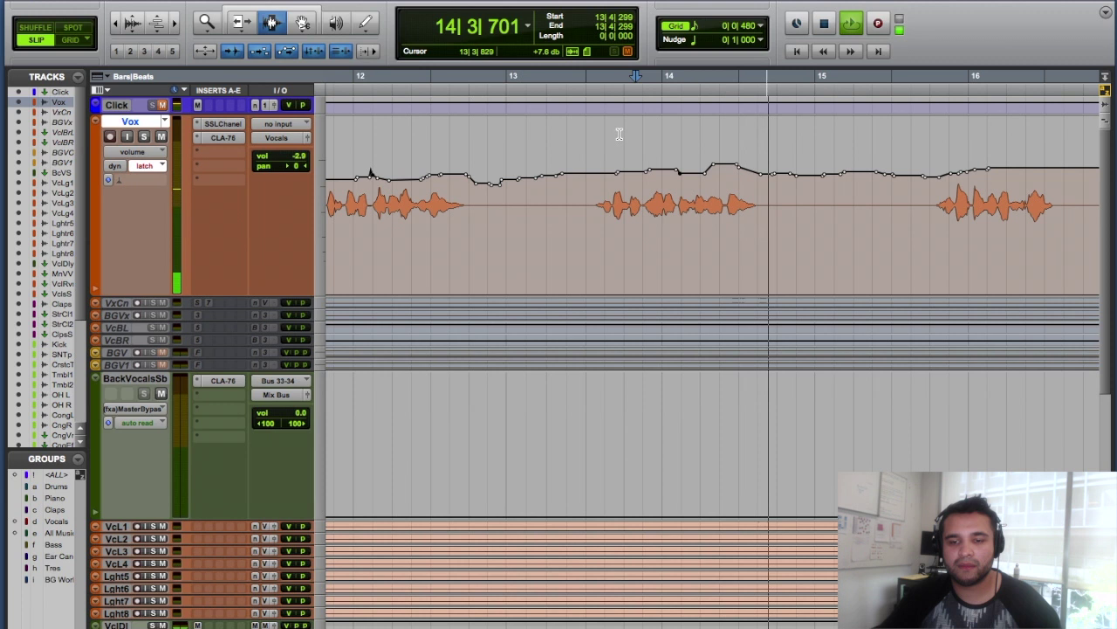
{"action": "left_click", "coordinate": [597, 131]}
{"action": "key", "text": "space"}
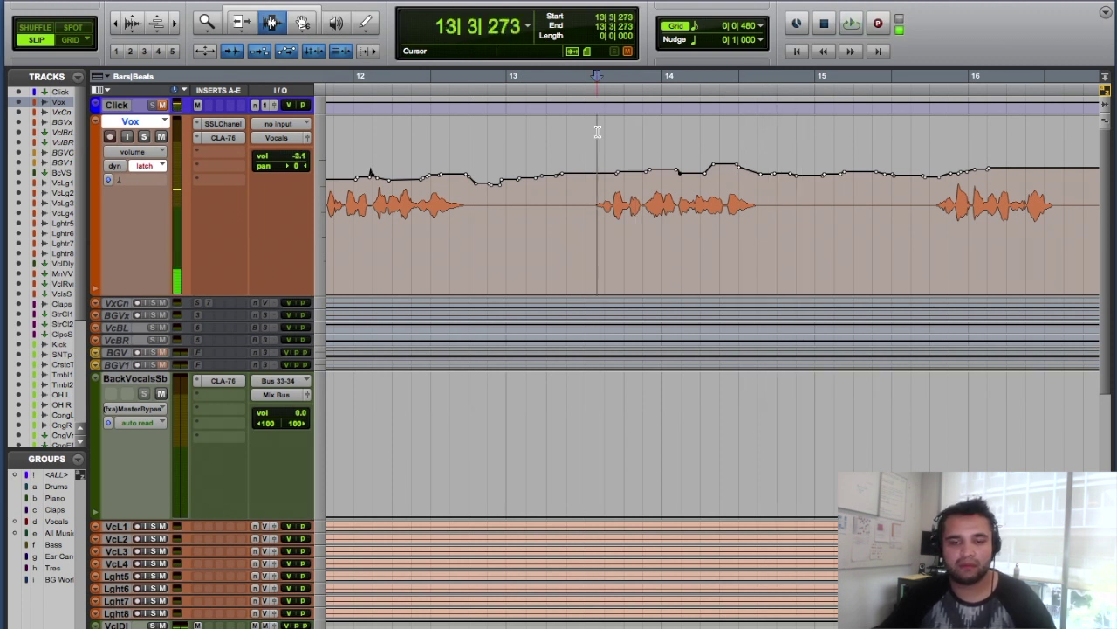
{"action": "key", "text": "space"}
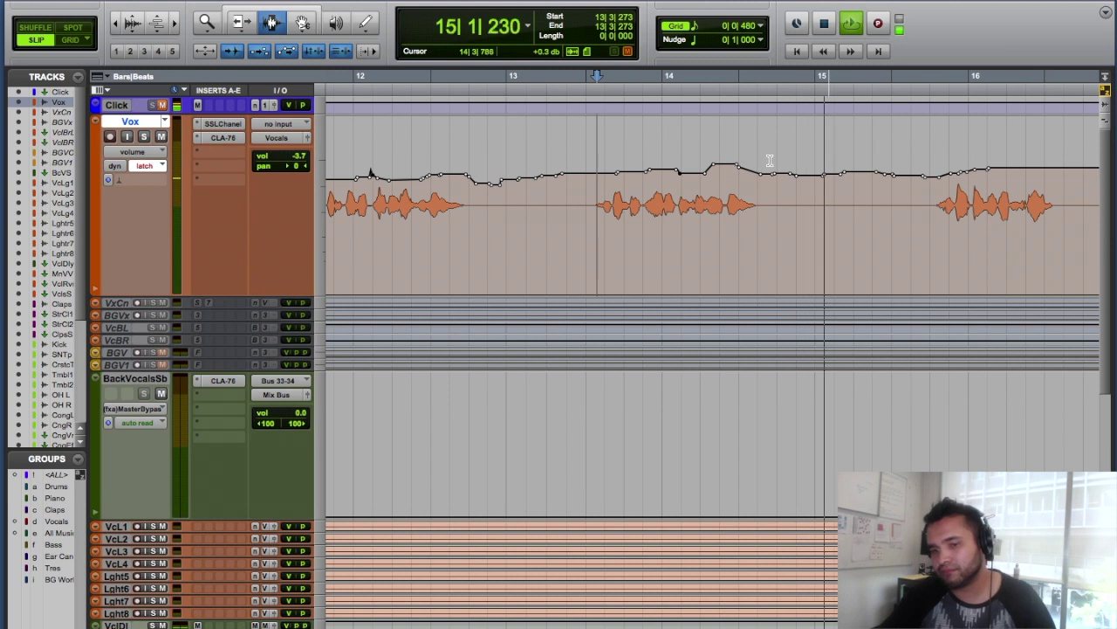
{"action": "key", "text": "super+bracketleft"}
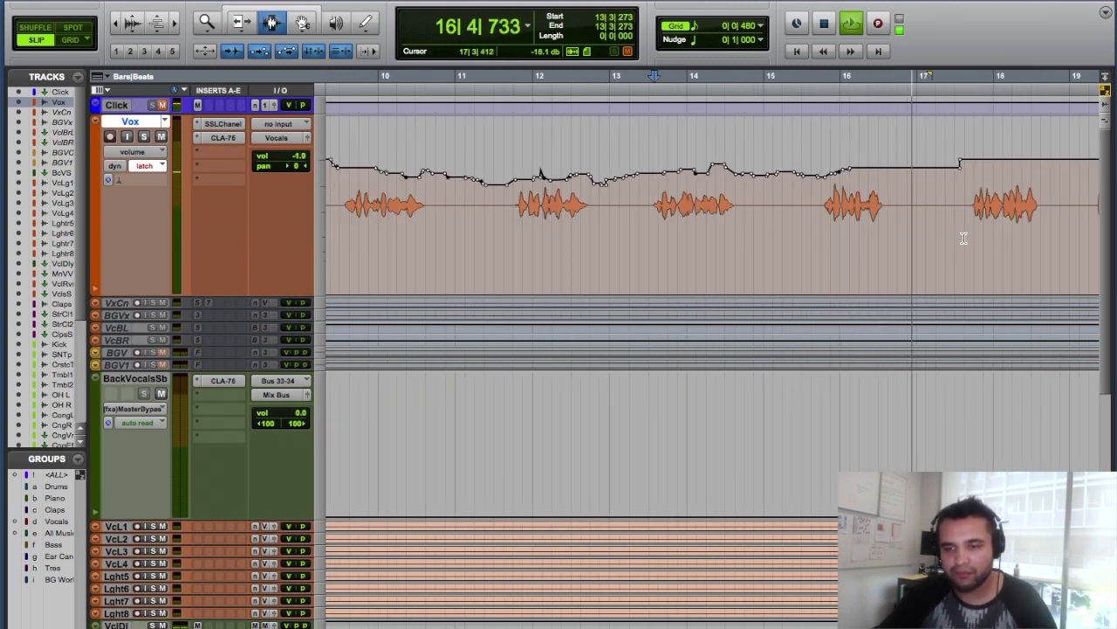
{"action": "key", "text": "space"}
{"action": "key", "text": "super+bracketleft"}
{"action": "key", "text": "super+bracketleft"}
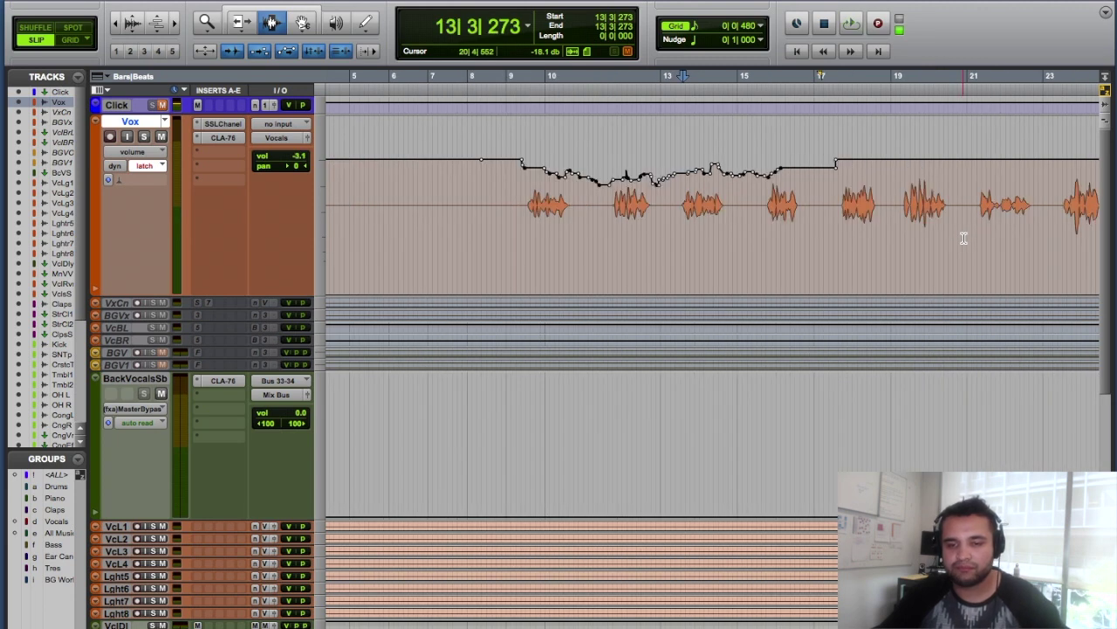
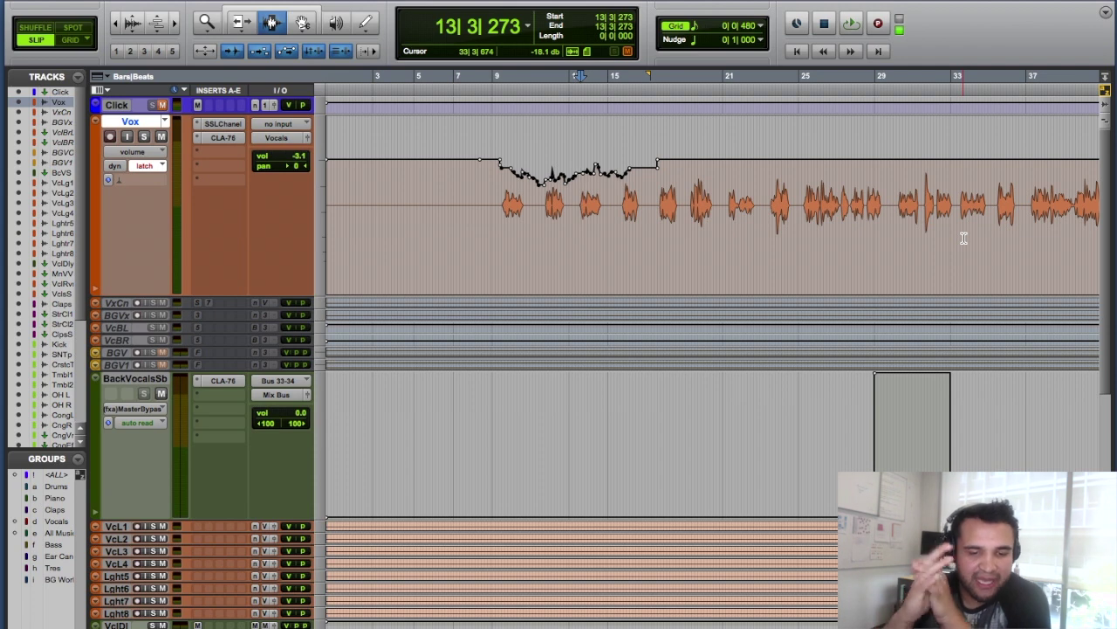
- Make the drum, bass, trumpet and piano tracks taller, then set the playback point on Bass
{"action": "scroll", "coordinate": [963, 237], "scroll_direction": "down", "scroll_amount": 3}
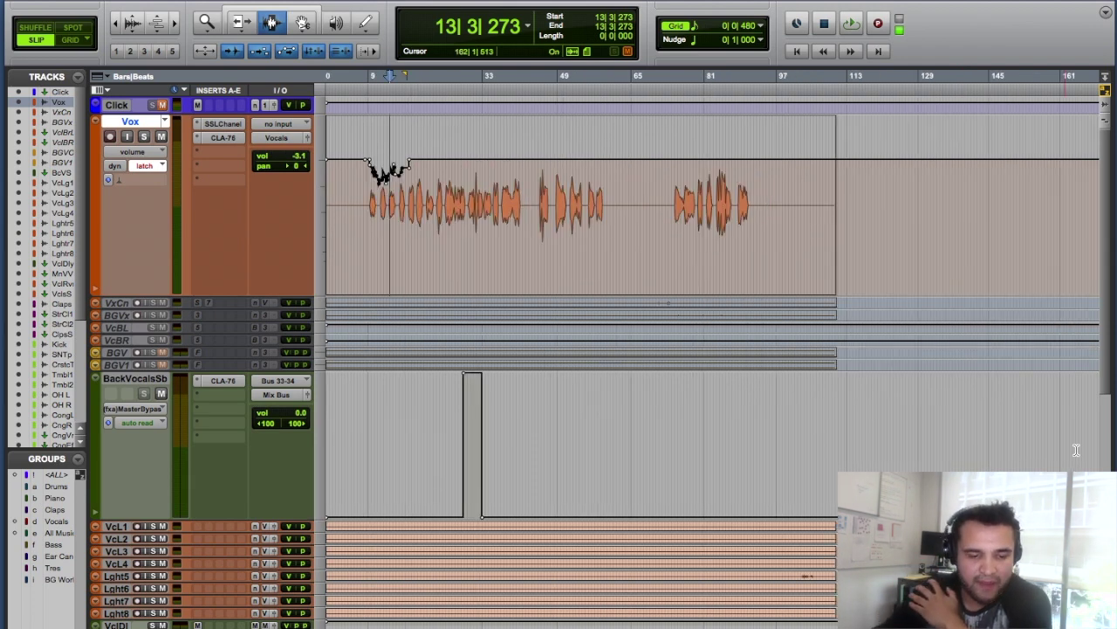
{"action": "scroll", "coordinate": [1076, 450], "scroll_direction": "down", "scroll_amount": 5}
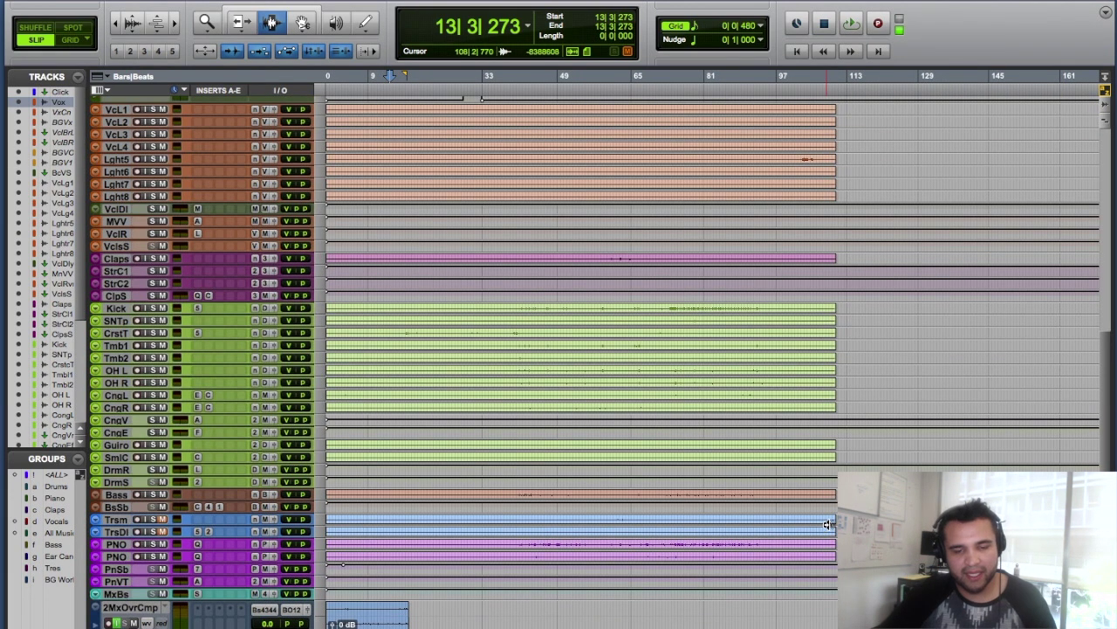
{"action": "key", "text": "ctrl+alt+Up"}
{"action": "scroll", "coordinate": [603, 250], "scroll_direction": "down", "scroll_amount": 5}
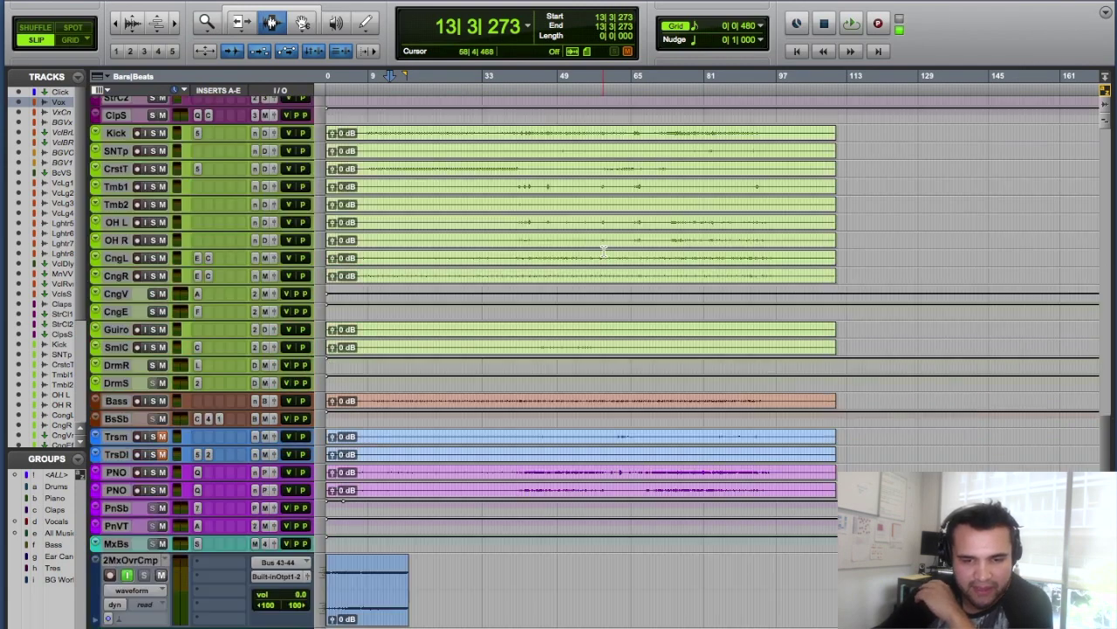
{"action": "key", "text": "ctrl+alt+bracketright"}
{"action": "key", "text": "ctrl+alt+bracketright"}
{"action": "key", "text": "ctrl+alt+bracketright"}
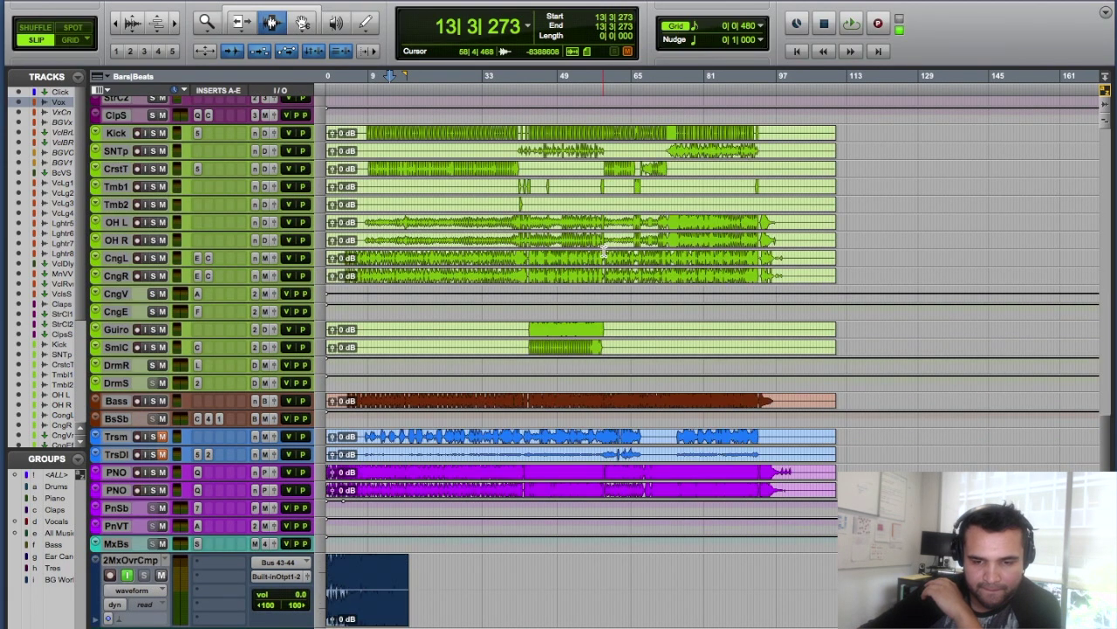
{"action": "key", "text": "ctrl+alt+bracketleft"}
{"action": "key", "text": "ctrl+alt+bracketleft"}
{"action": "key", "text": "ctrl+alt+bracketleft"}
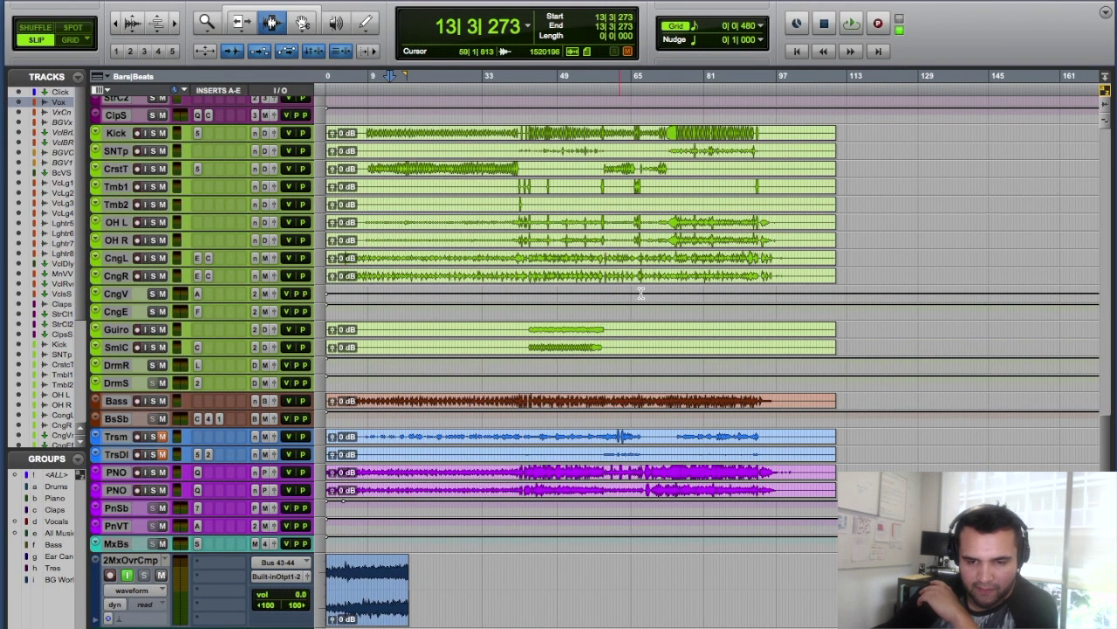
{"action": "left_click", "coordinate": [464, 404]}
{"action": "left_click", "coordinate": [383, 406]}
{"action": "left_click", "coordinate": [382, 417]}
{"action": "key", "text": "space"}
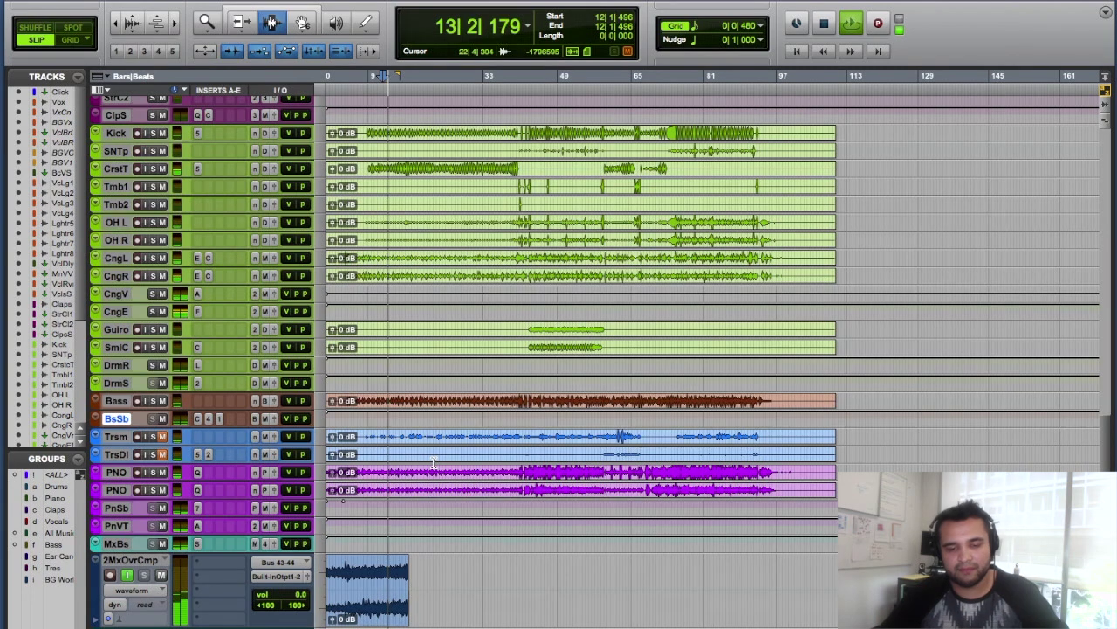
{"action": "key", "text": "ctrl+bracketright"}
{"action": "key", "text": "ctrl+bracketright"}
{"action": "key", "text": "ctrl+bracketright"}
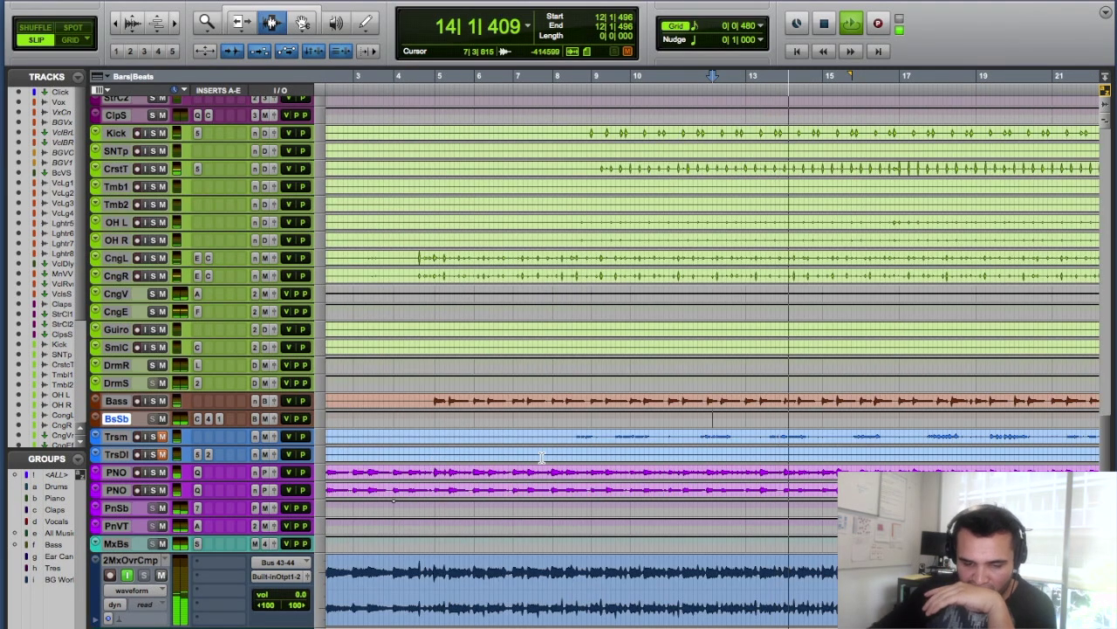
{"action": "key", "text": "ctrl+bracketright"}
{"action": "key", "text": "ctrl+bracketright"}
{"action": "key", "text": "ctrl+bracketright"}
{"action": "key", "text": "ctrl+bracketright"}
{"action": "key", "text": "ctrl+bracketright"}
{"action": "key", "text": "ctrl+bracketright"}
{"action": "key", "text": "ctrl+bracketleft"}
{"action": "key", "text": "ctrl+bracketleft"}
{"action": "key", "text": "ctrl+bracketleft"}
{"action": "key", "text": "ctrl+bracketleft"}
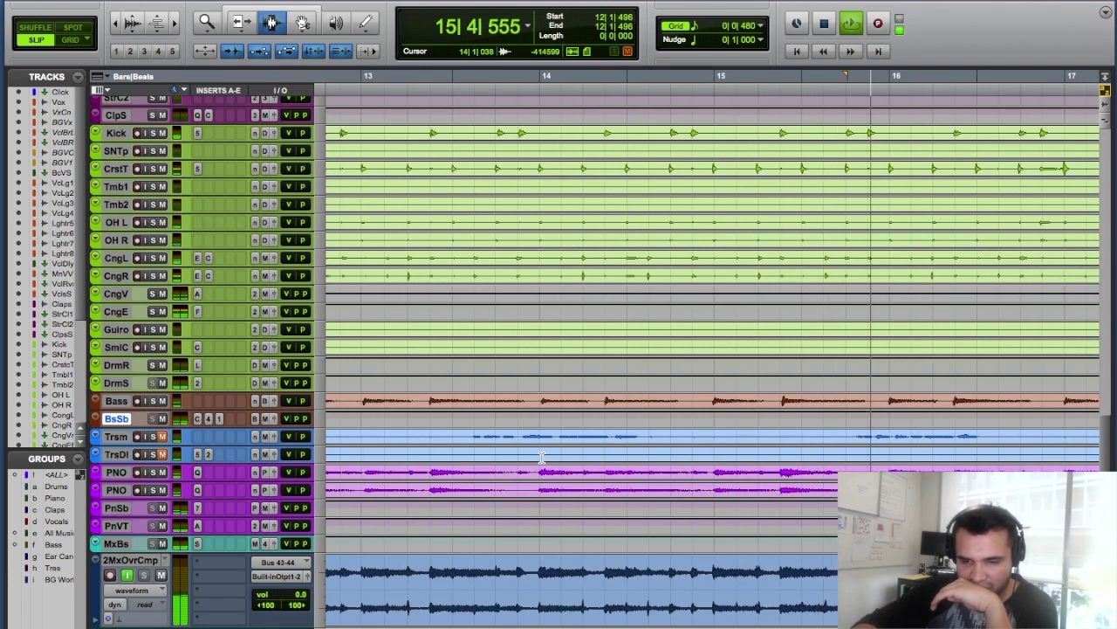
{"action": "key", "text": "ctrl+bracketleft"}
{"action": "key", "text": "ctrl+bracketleft"}
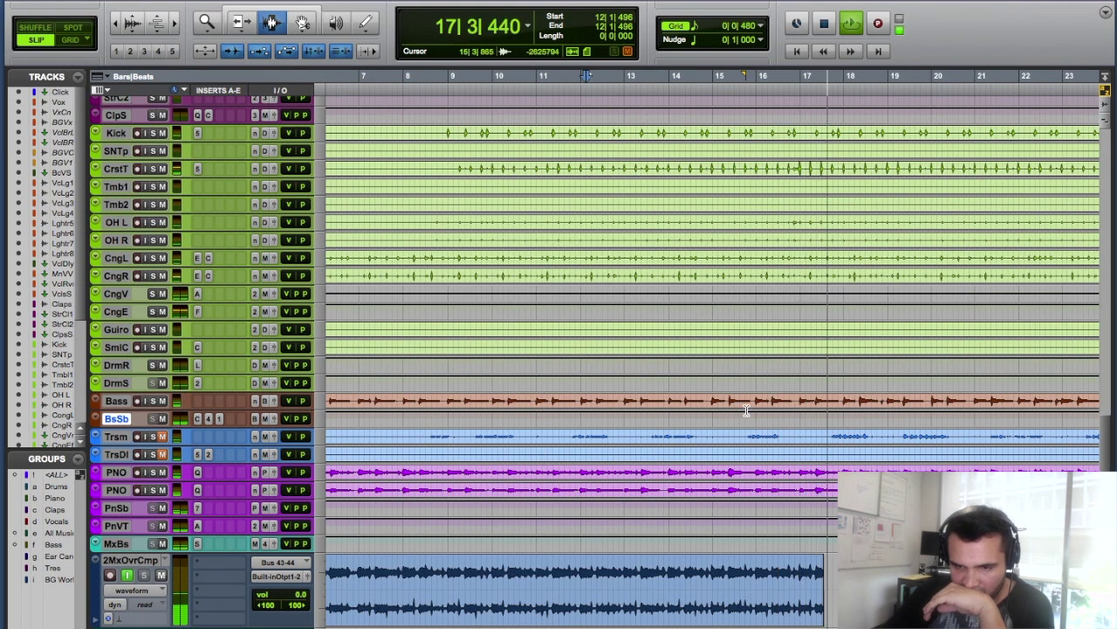
{"action": "key", "text": "ctrl+bracketleft"}
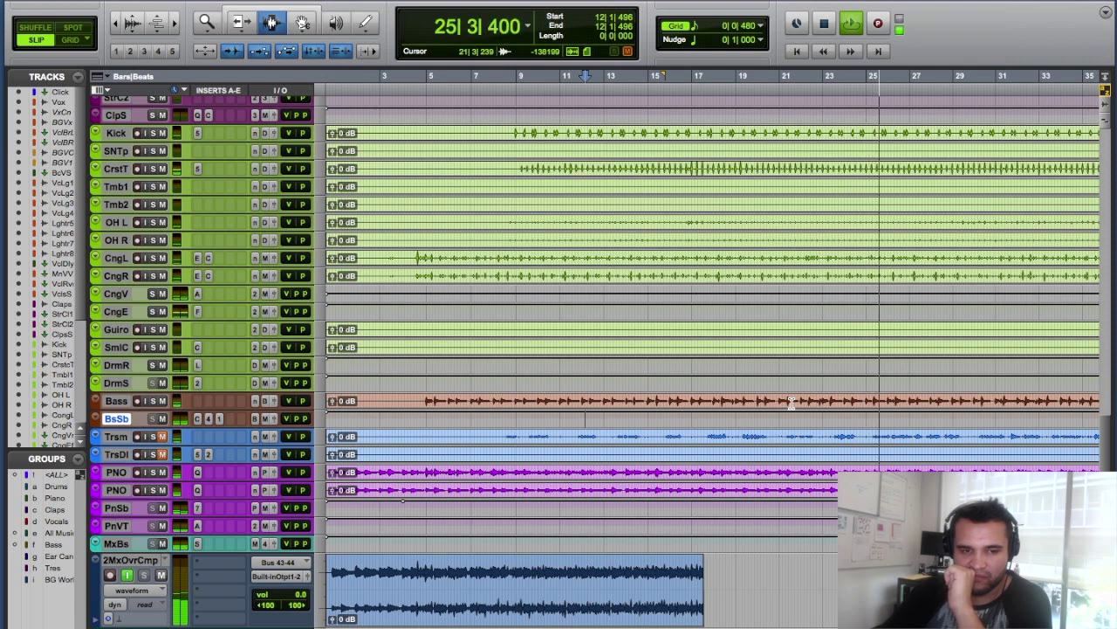
{"action": "key", "text": "space"}
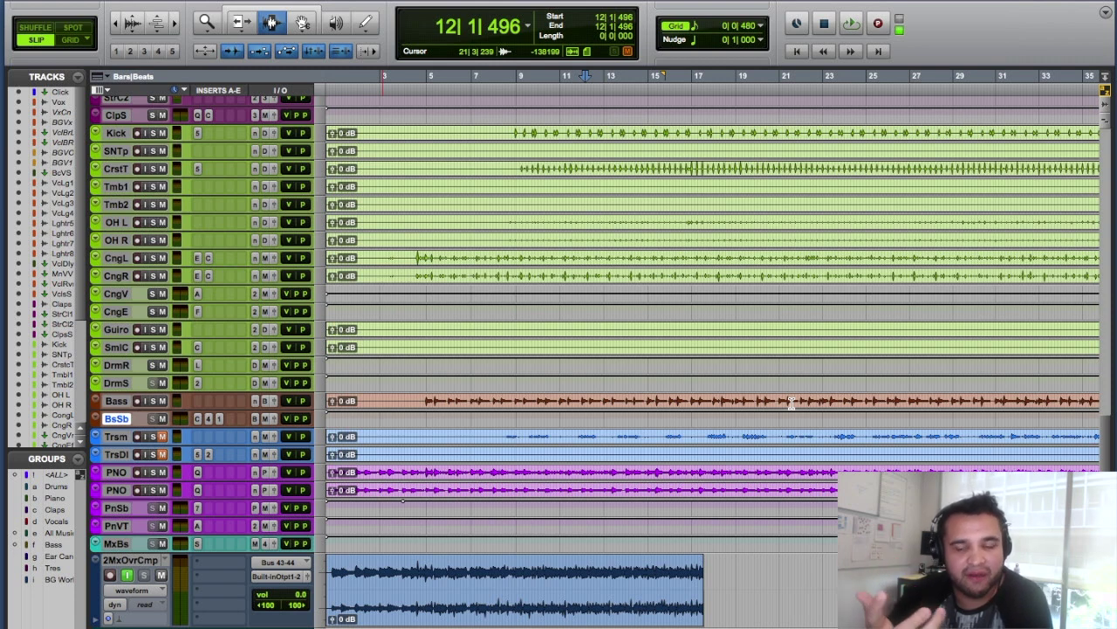
{"action": "key", "text": "super+equal"}
- Select the OH R, CrstcT and OH L channel strips, leaving the Crosstick track name unchanged
{"action": "scroll", "coordinate": [625, 578], "scroll_direction": "right", "scroll_amount": 15}
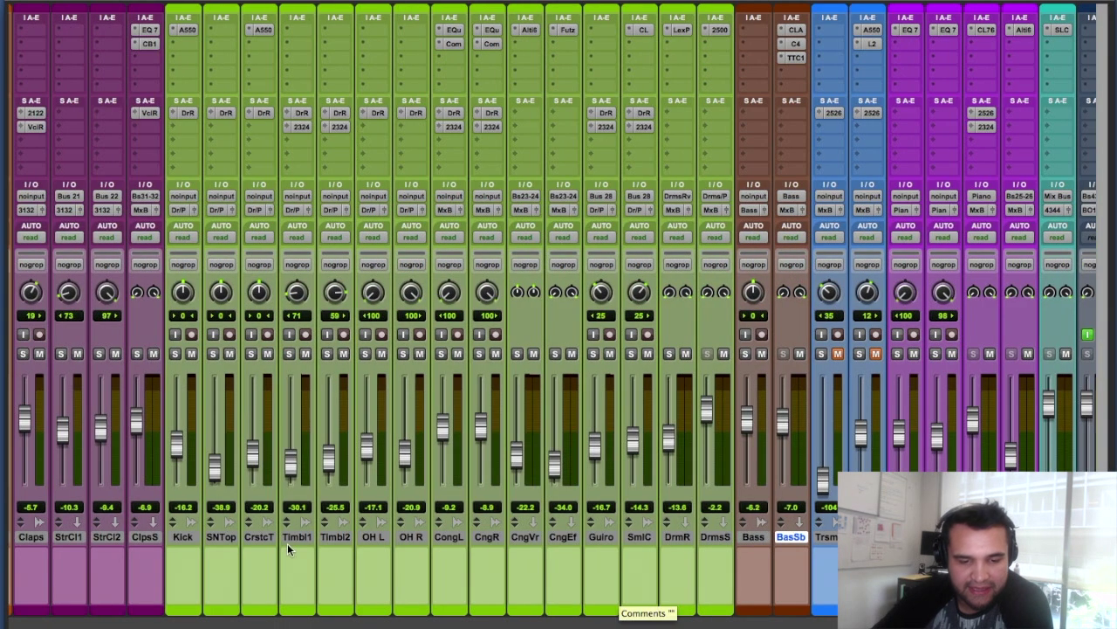
{"action": "left_click", "coordinate": [411, 536]}
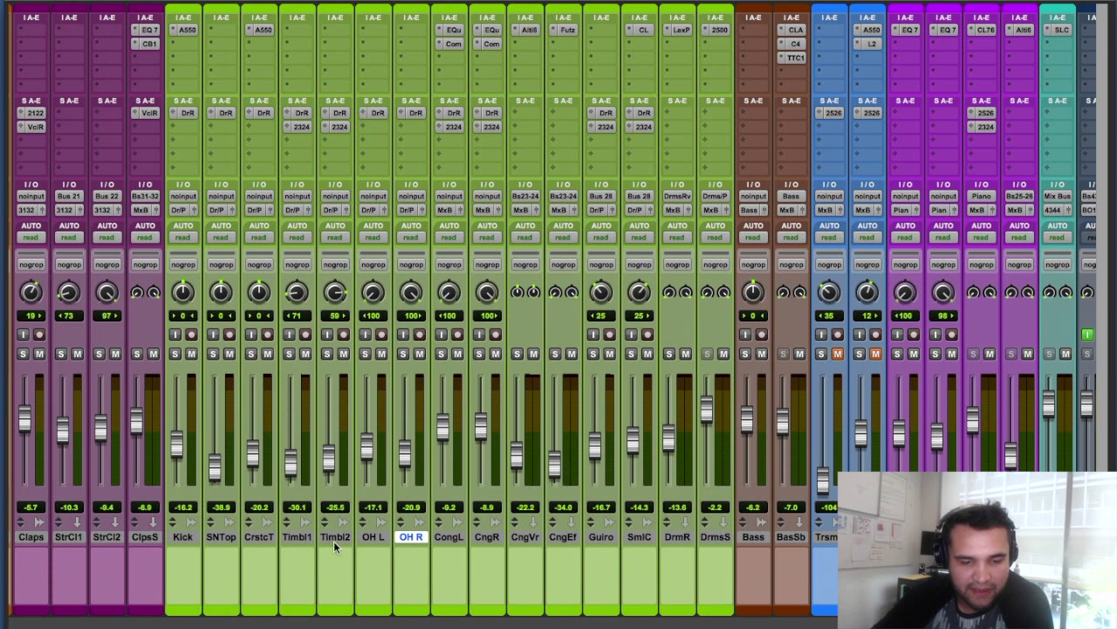
{"action": "left_click", "coordinate": [272, 536]}
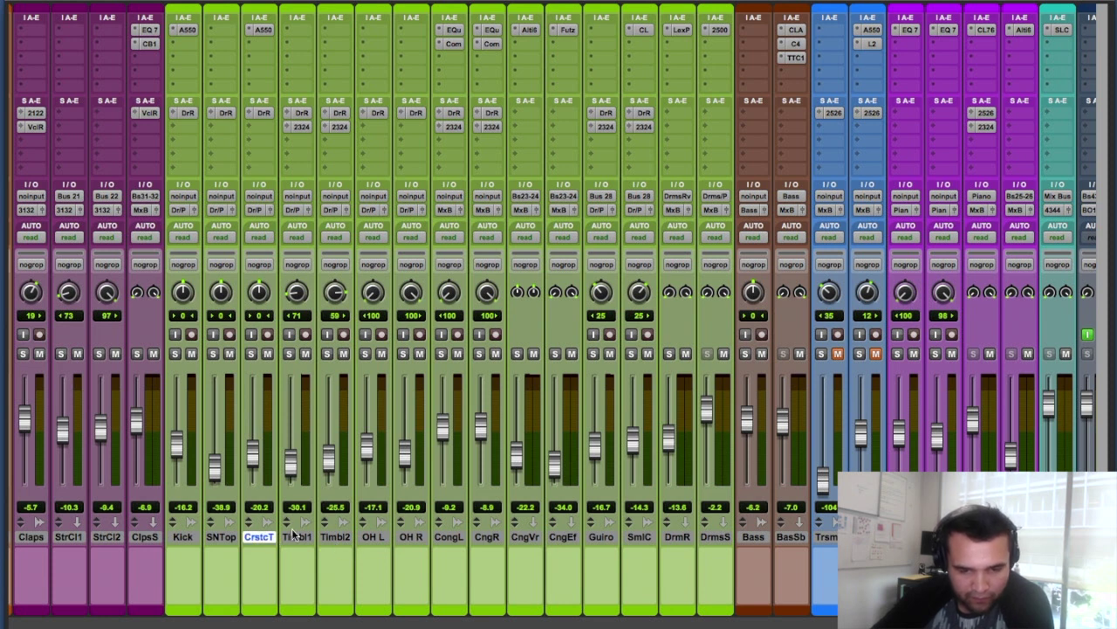
{"action": "left_click", "coordinate": [387, 532]}
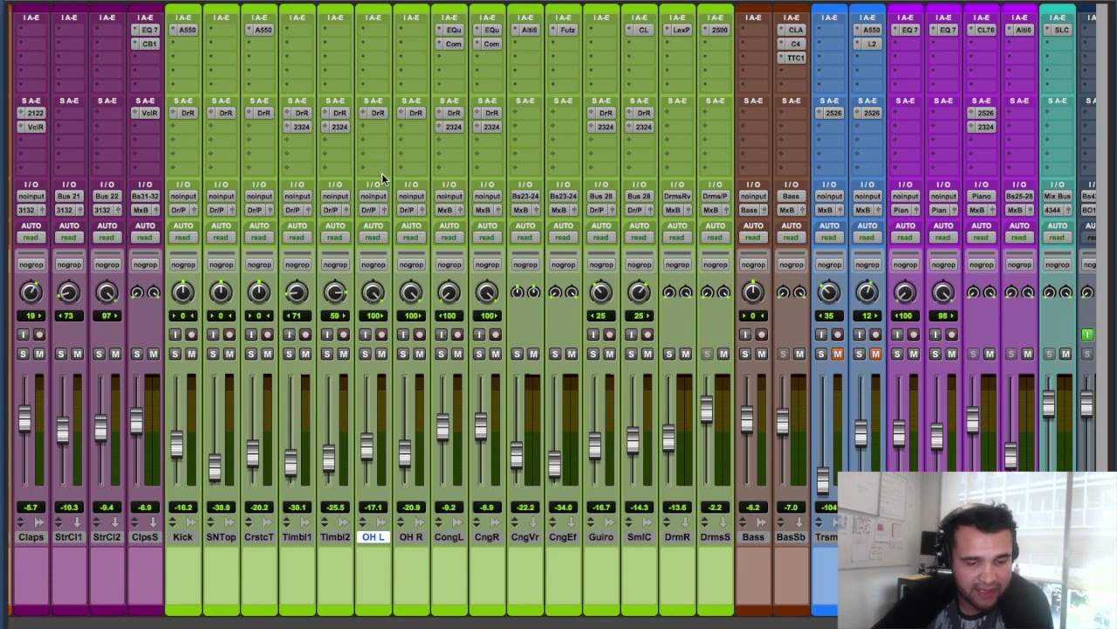
{"action": "double_click", "coordinate": [260, 536]}
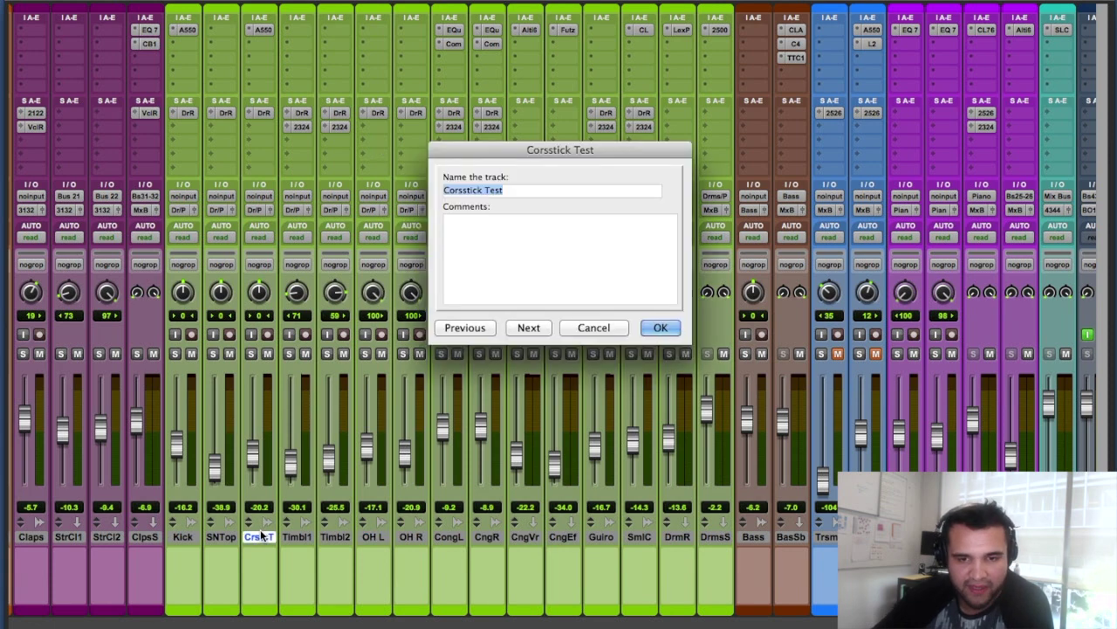
{"action": "key", "text": "Escape"}
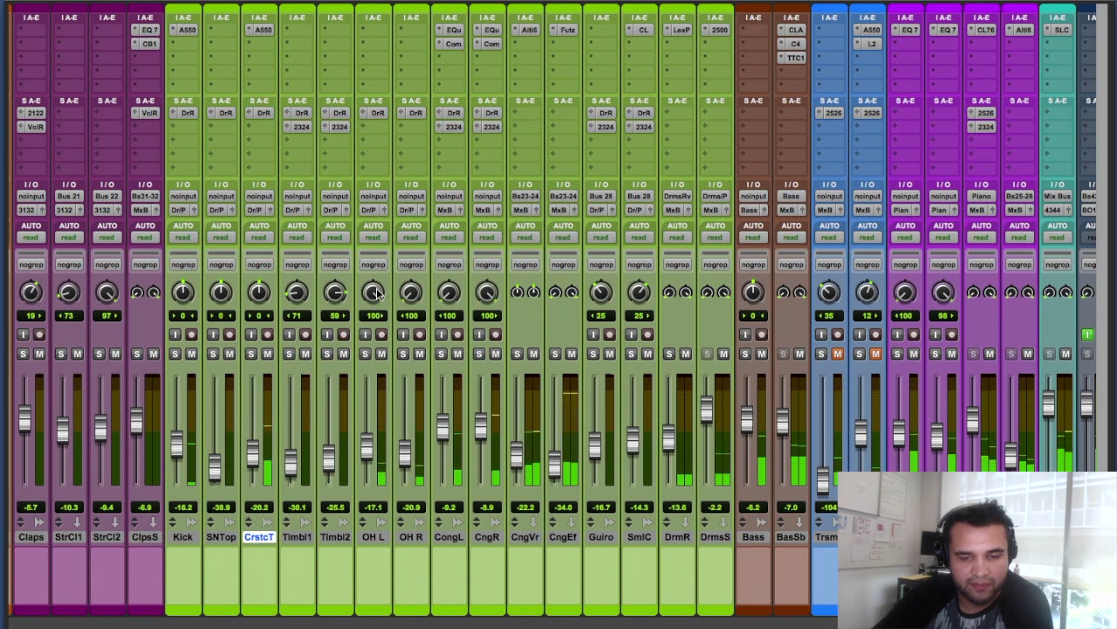
- Narrow the overhead pans to OH L 76 left and OH R 81 right
{"action": "left_click_drag", "start_coordinate": [373, 290], "coordinate": [364, 419]}
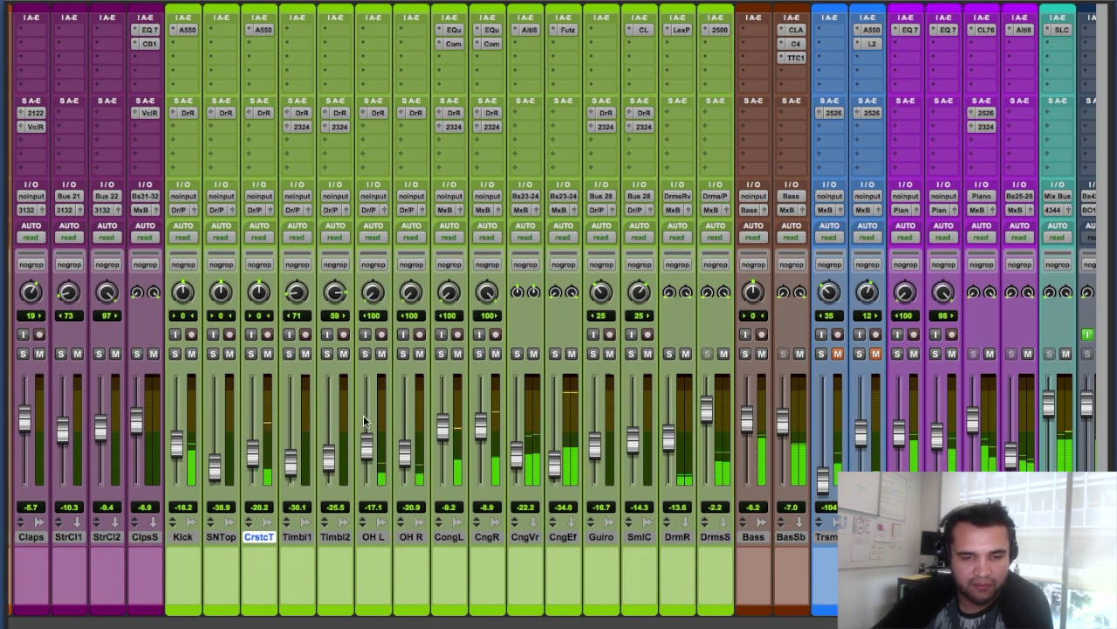
{"action": "left_click_drag", "start_coordinate": [406, 297], "coordinate": [409, 262]}
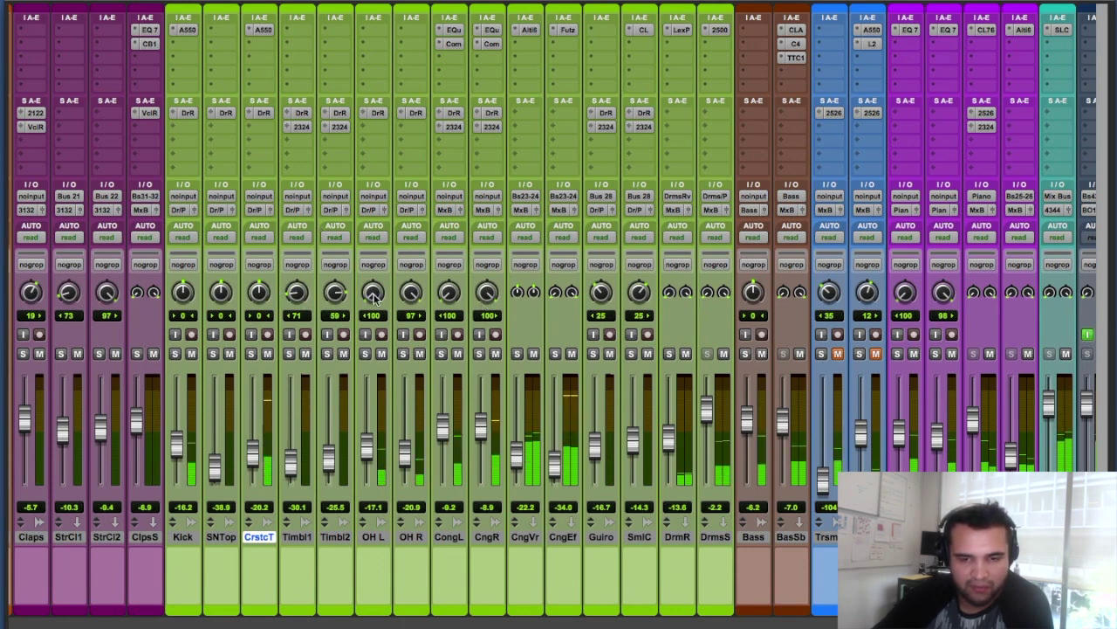
{"action": "left_click_drag", "start_coordinate": [373, 295], "coordinate": [422, 304]}
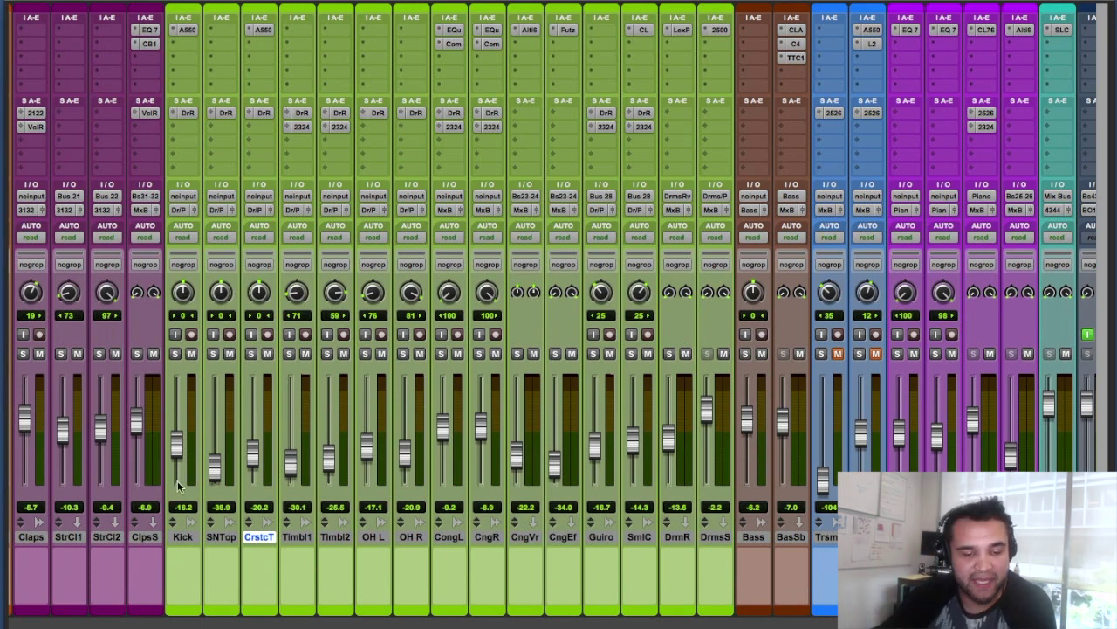
- Select the Kick track from the name tag at the bottom of its channel strip
{"action": "left_click", "coordinate": [183, 537]}
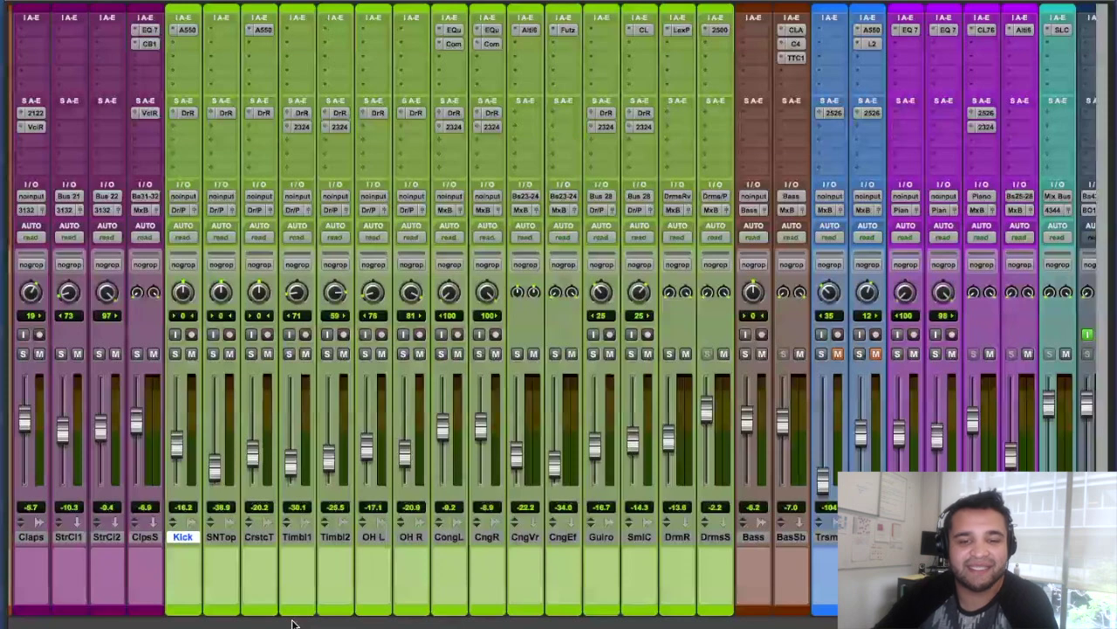
- Open the SSL G-Master Buss Compressor from the Mix Bus channel's insert
{"action": "scroll", "coordinate": [672, 432], "scroll_direction": "right", "scroll_amount": 2}
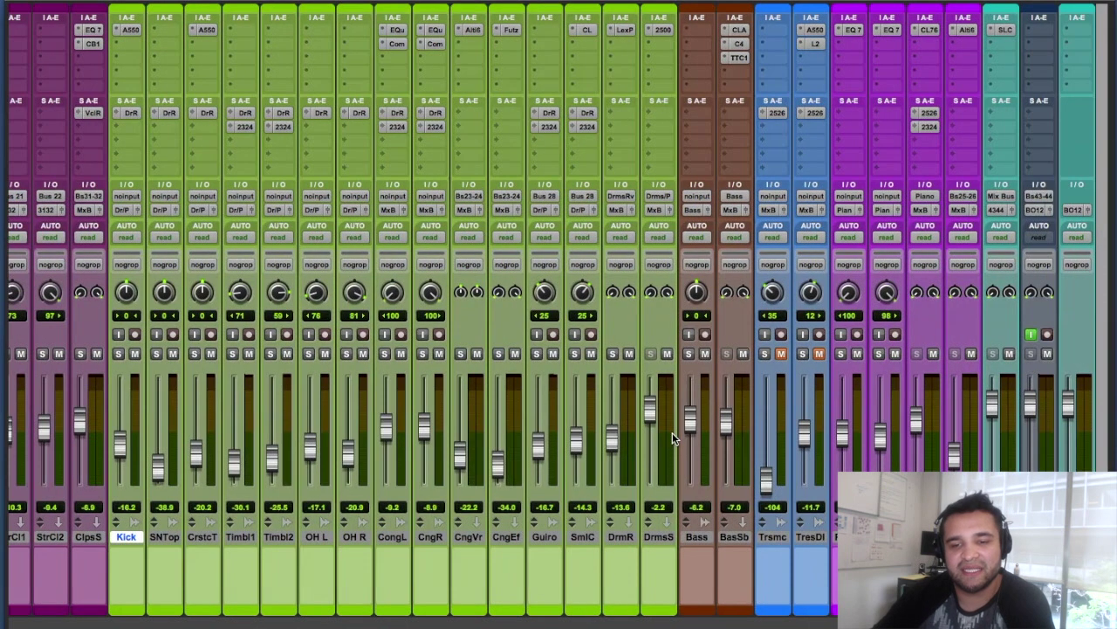
{"action": "left_click", "coordinate": [1006, 32]}
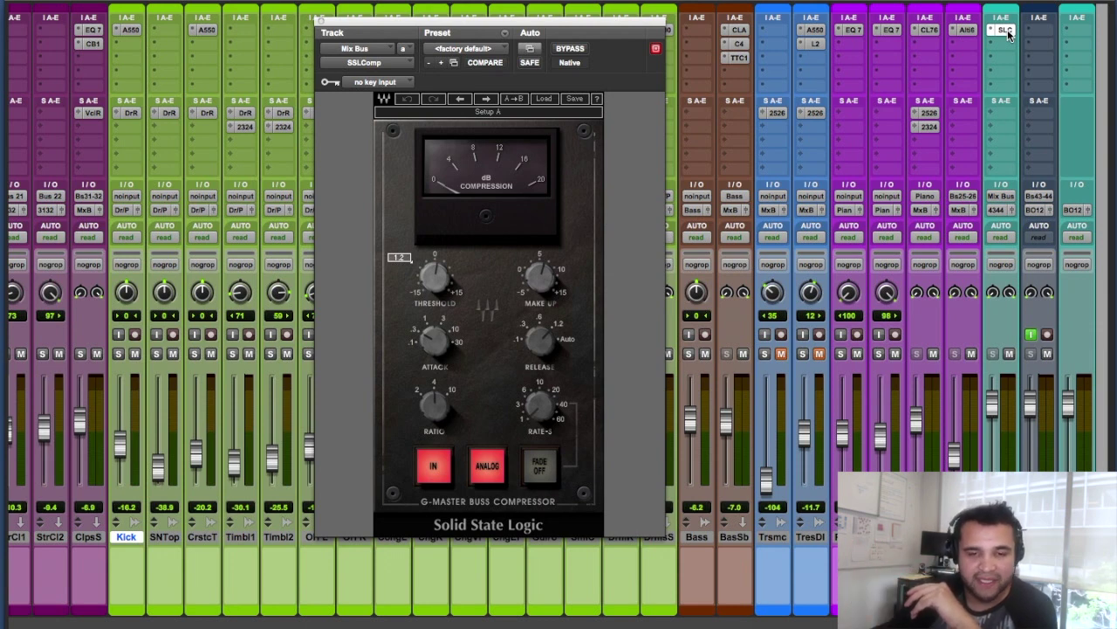
- Start playback, lower the threshold to -13.6, adjust the attack and raise make-up gain to 5.2
{"action": "key", "text": "space"}
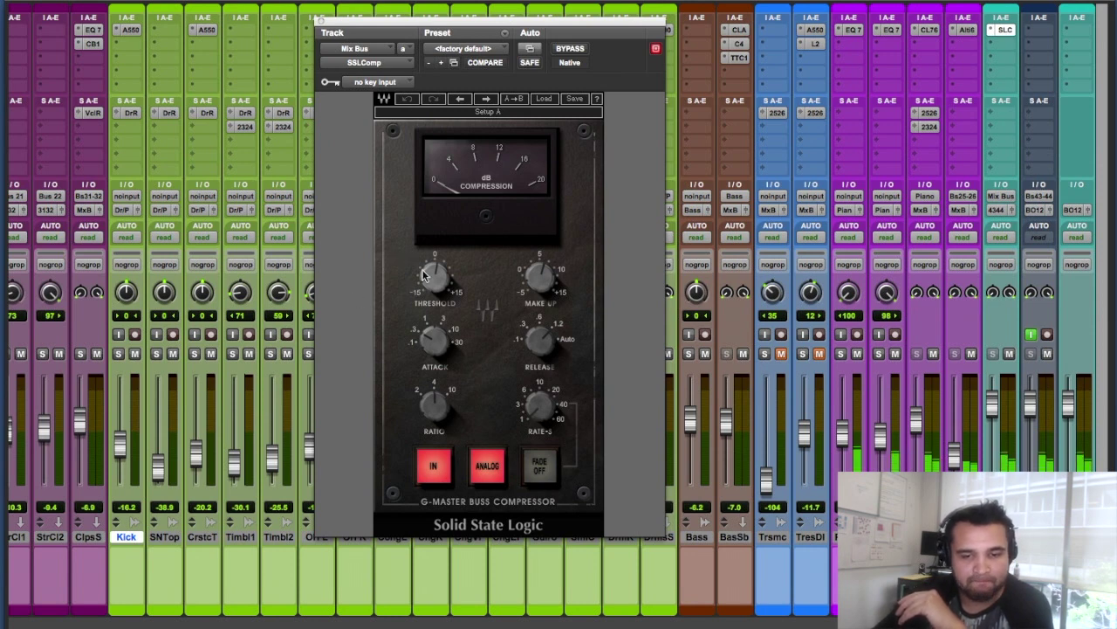
{"action": "left_click_drag", "start_coordinate": [424, 275], "coordinate": [425, 301]}
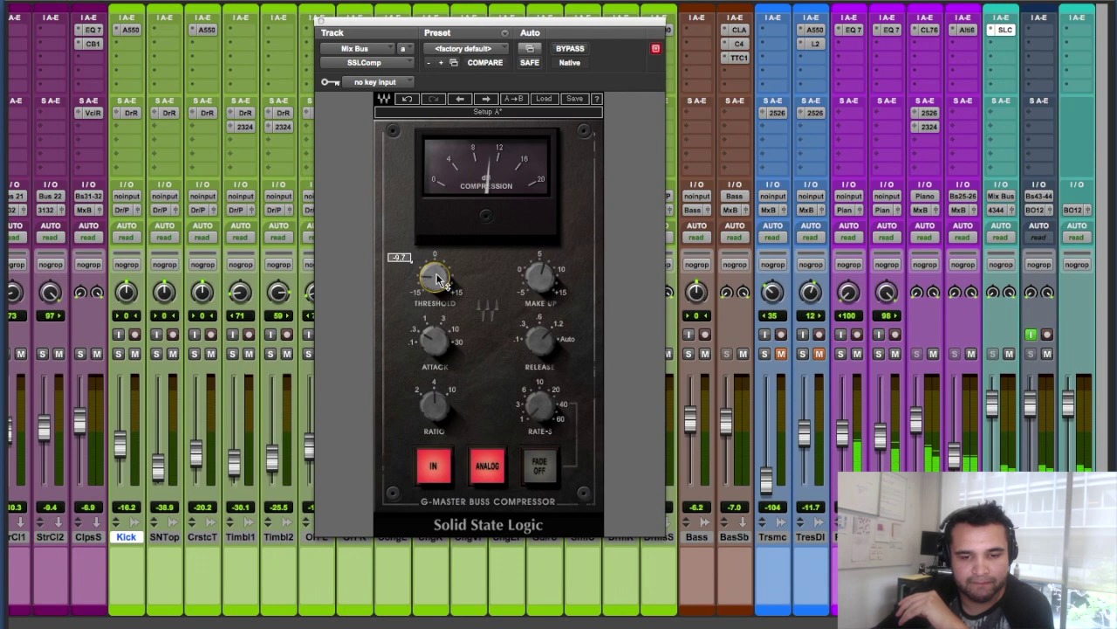
{"action": "left_click_drag", "start_coordinate": [441, 356], "coordinate": [435, 334]}
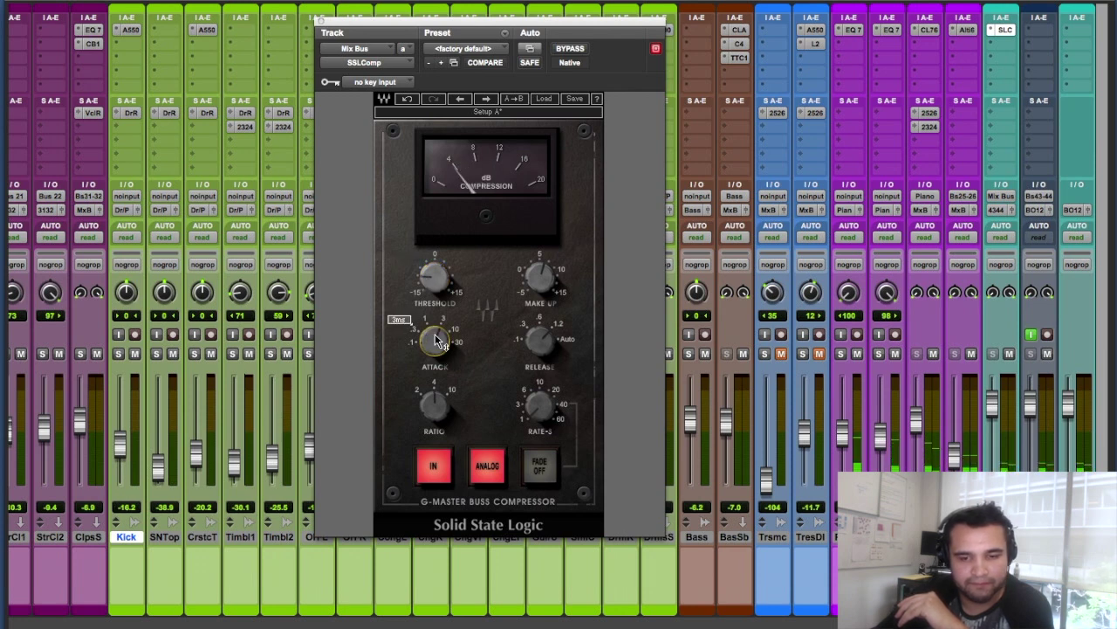
{"action": "left_click", "coordinate": [552, 334]}
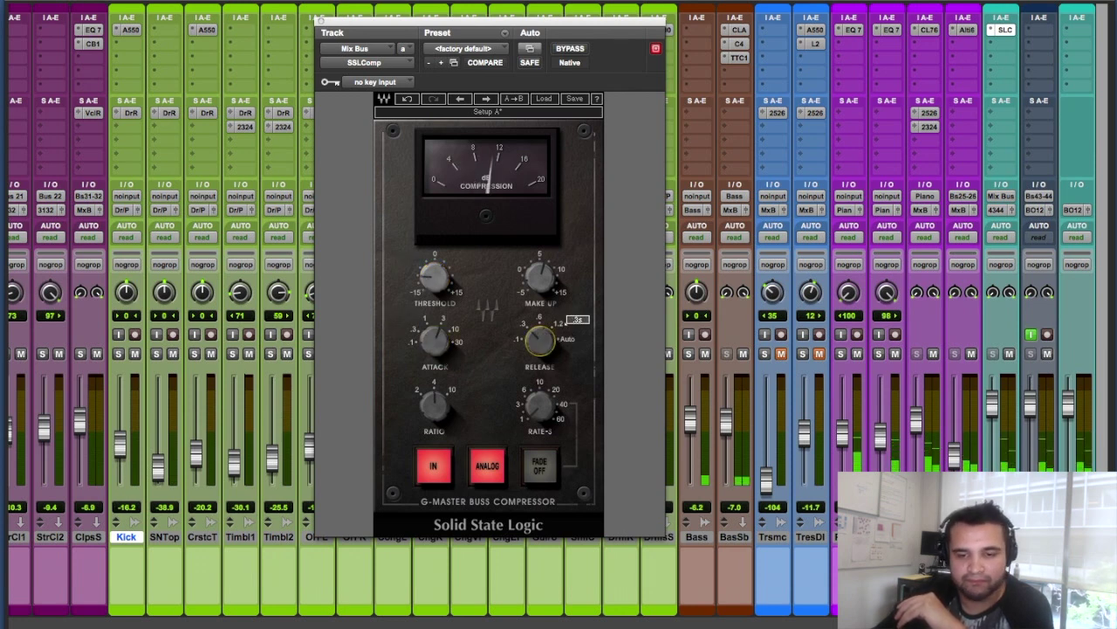
{"action": "left_click_drag", "start_coordinate": [540, 278], "coordinate": [539, 270]}
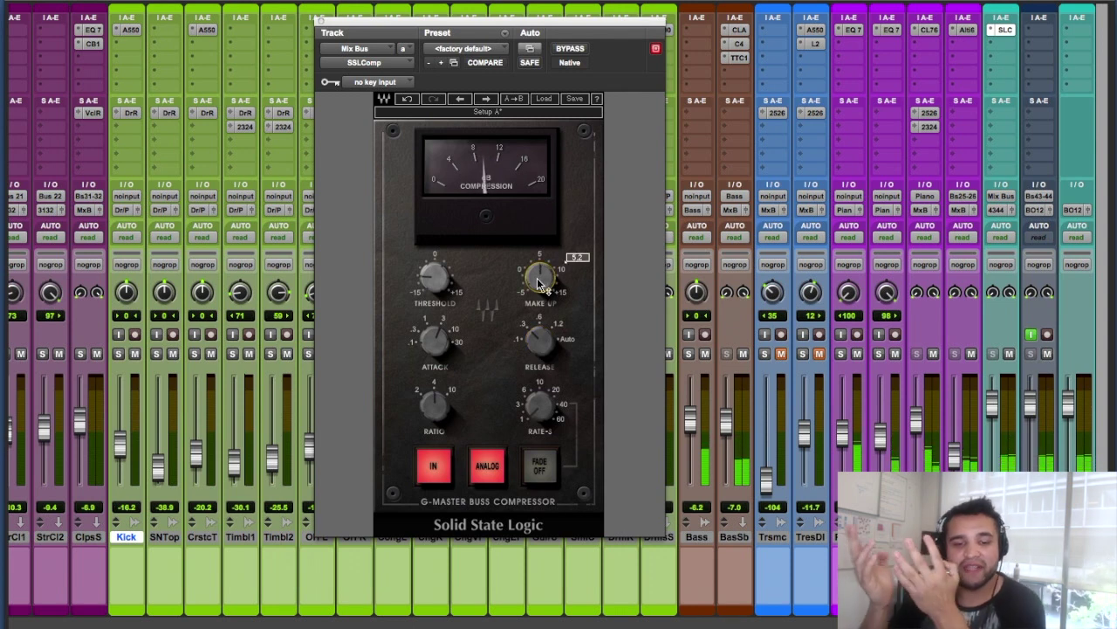
- Fine-tune the threshold and set a 3ms attack with a .6s release
{"action": "left_click_drag", "start_coordinate": [434, 277], "coordinate": [435, 272]}
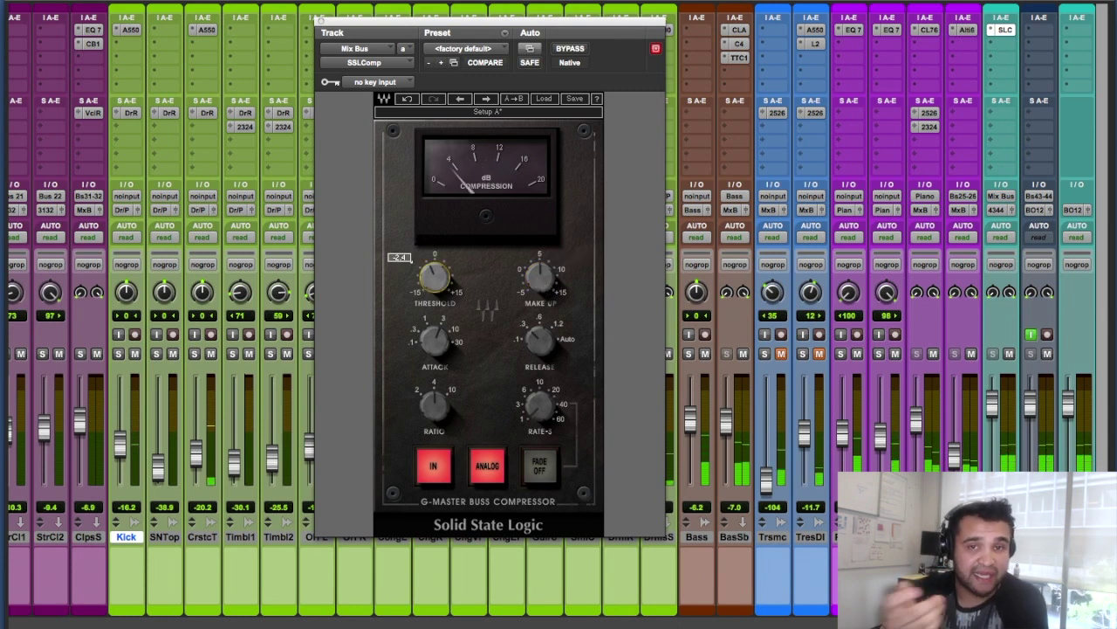
{"action": "left_click", "coordinate": [431, 337]}
{"action": "left_click", "coordinate": [435, 278]}
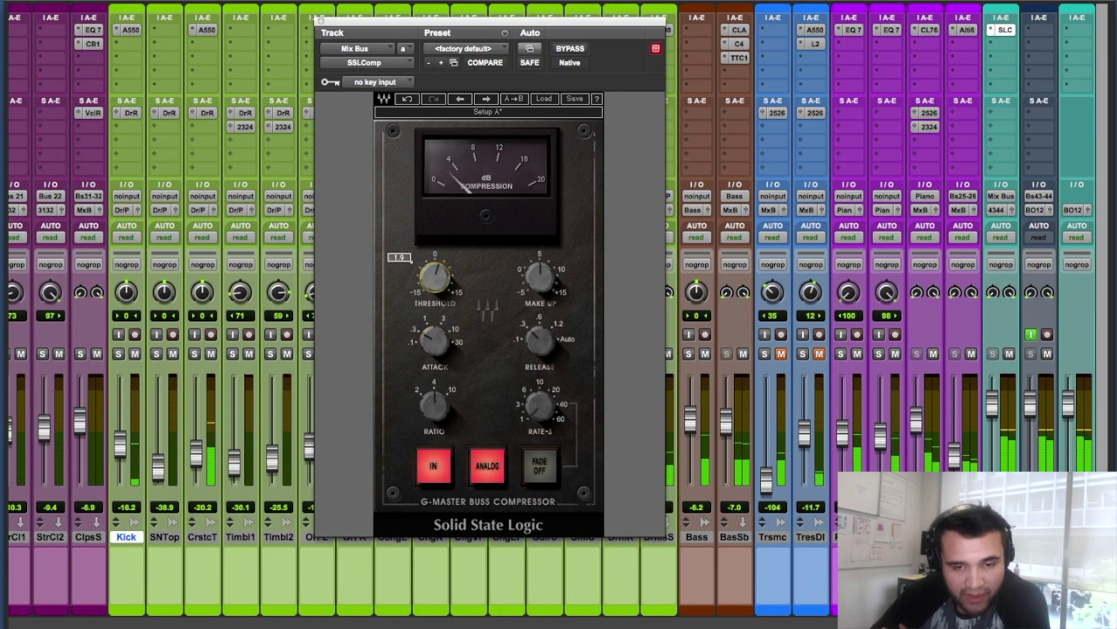
{"action": "left_click", "coordinate": [541, 336]}
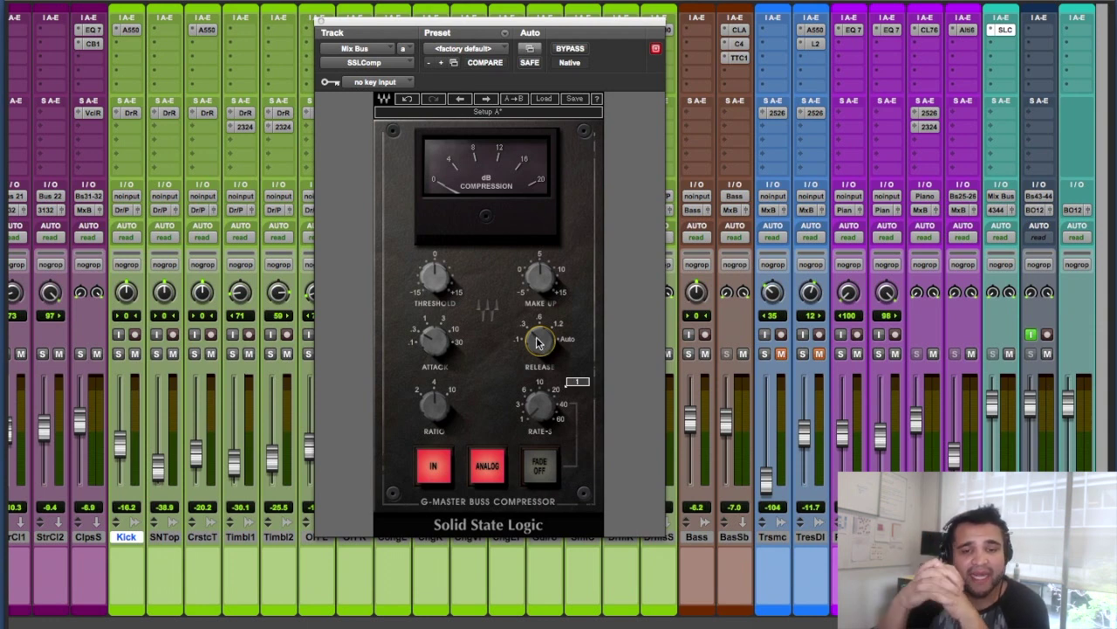
{"action": "key", "text": "super+Tab"}
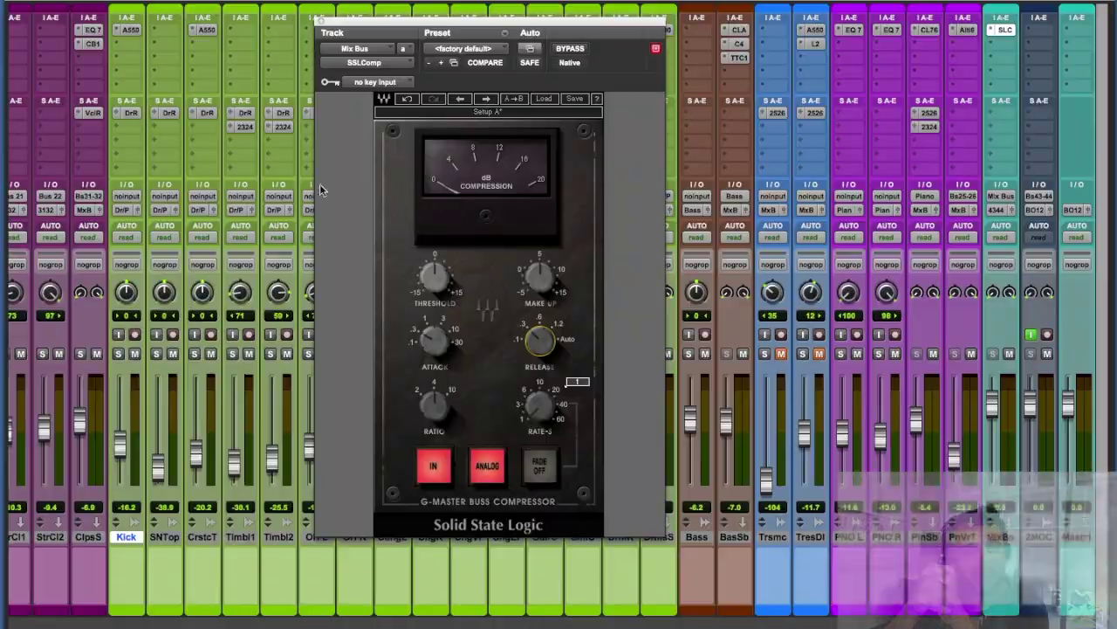